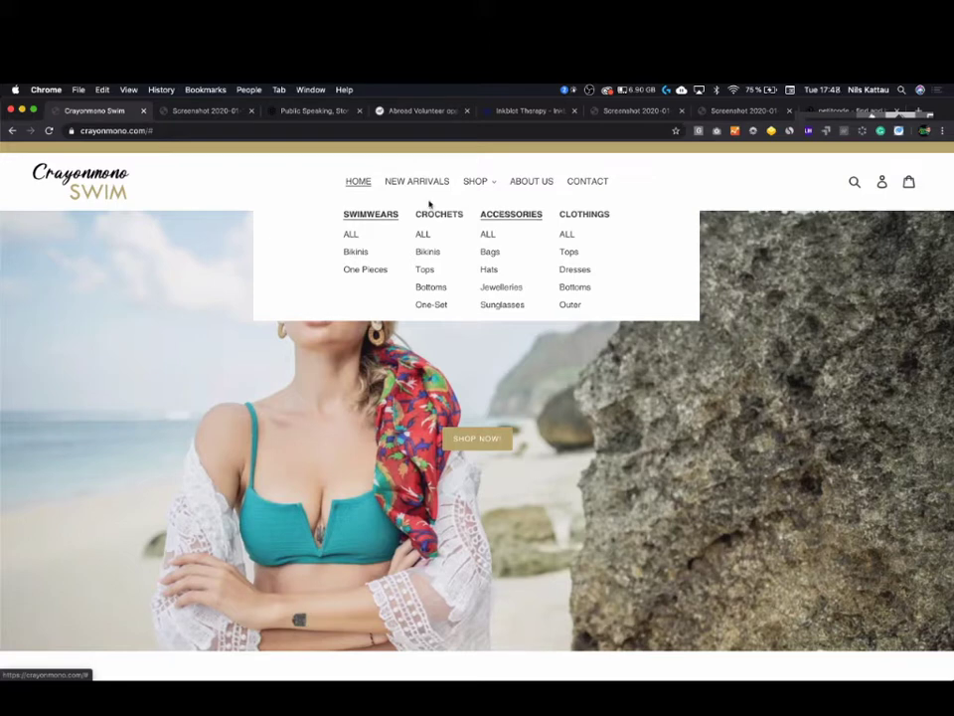
- View the Bikinis collection under Crochets and browse the full Crochets collection
click(494, 184)
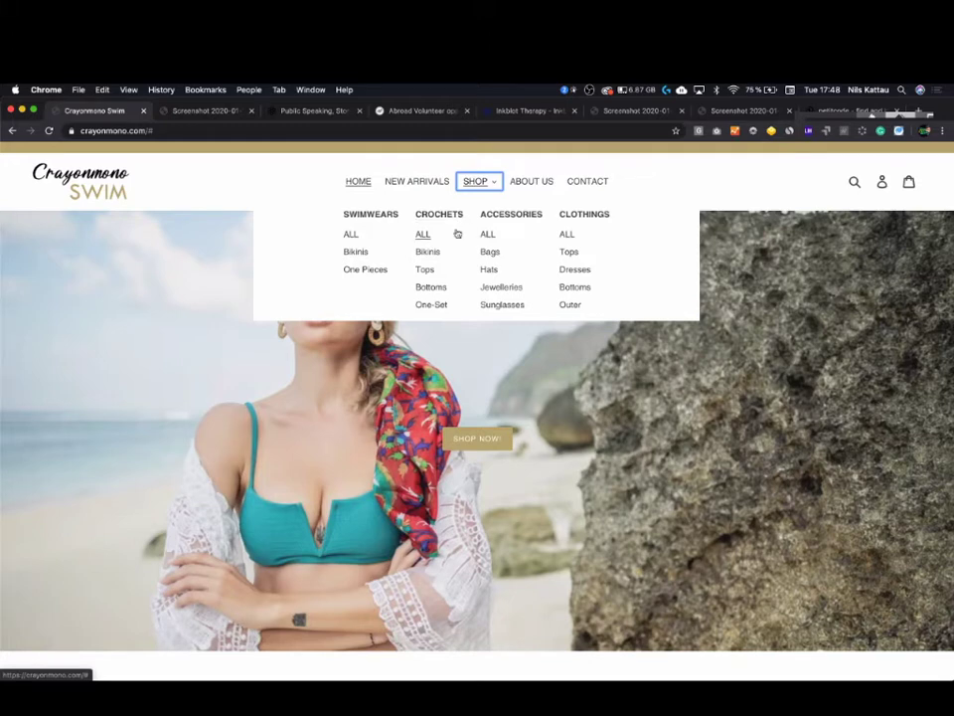
click(435, 253)
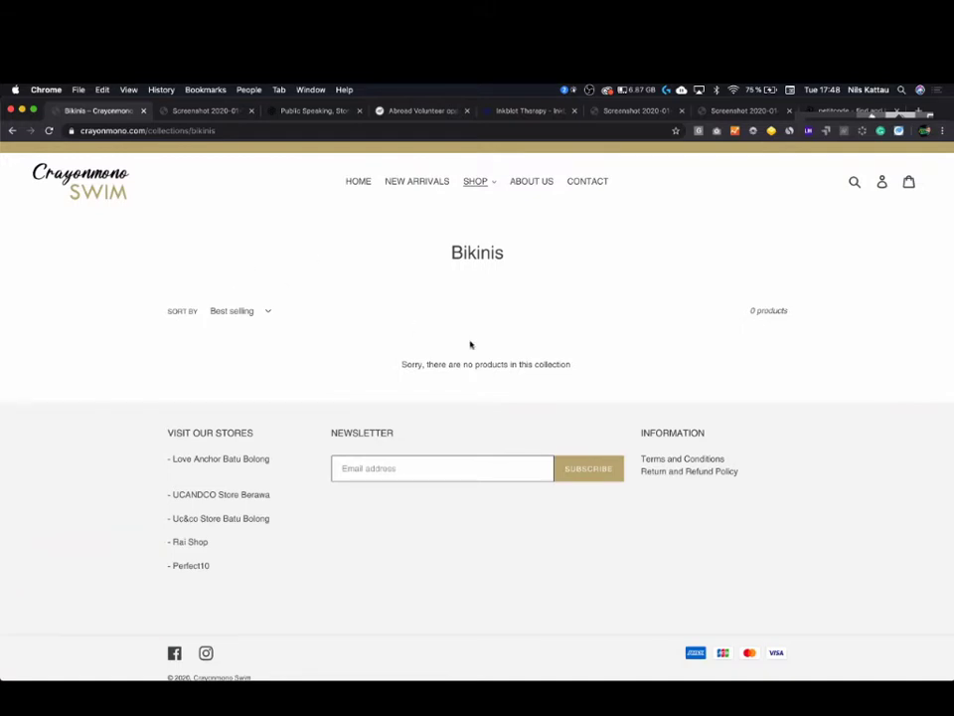
click(491, 183)
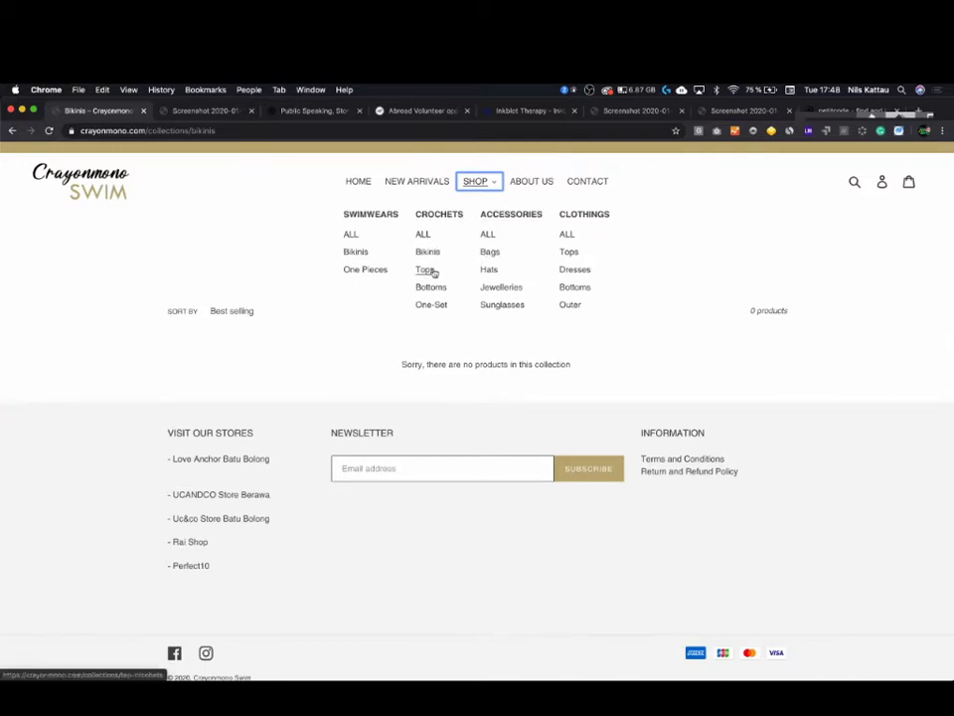
click(425, 235)
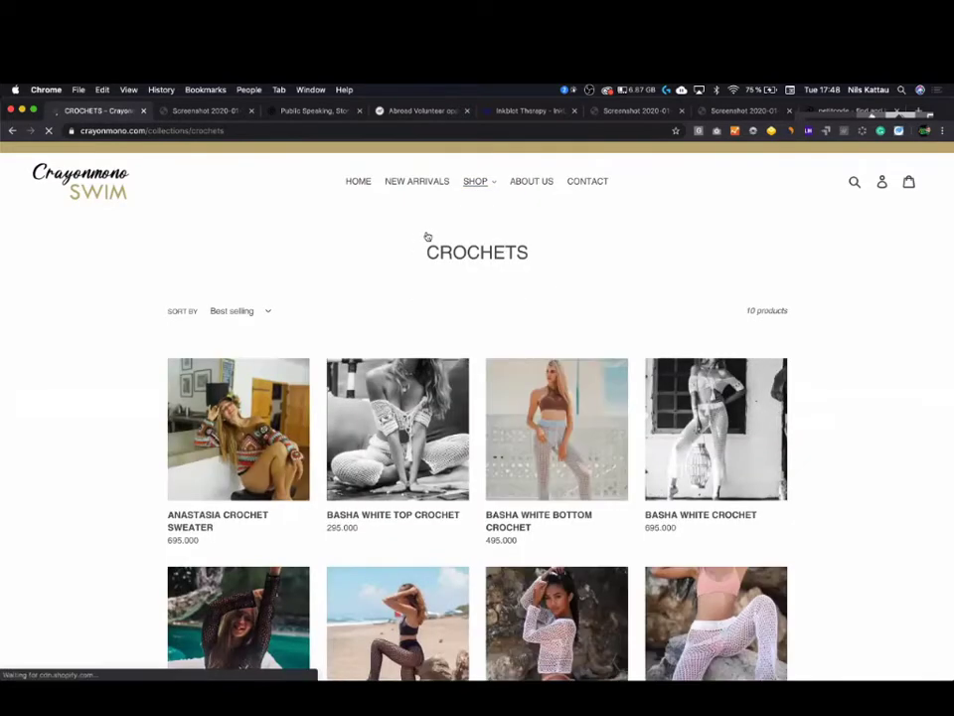
scroll(579, 565, down, 3)
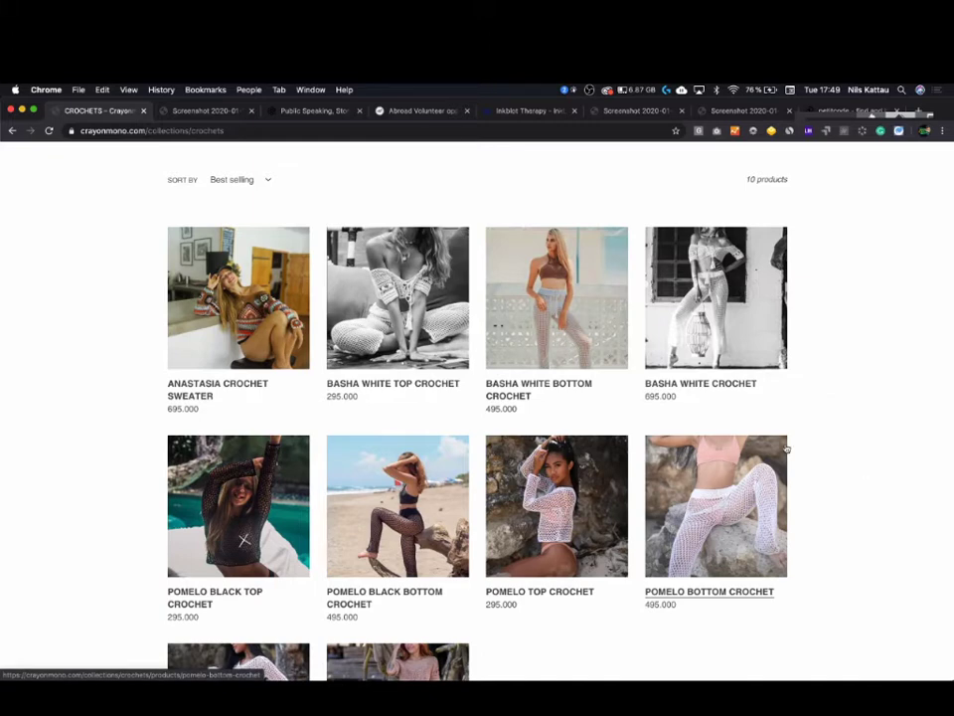
scroll(784, 446, up, 3)
- Open the One Pieces collection under Swimwears and skim through its product grid
click(496, 182)
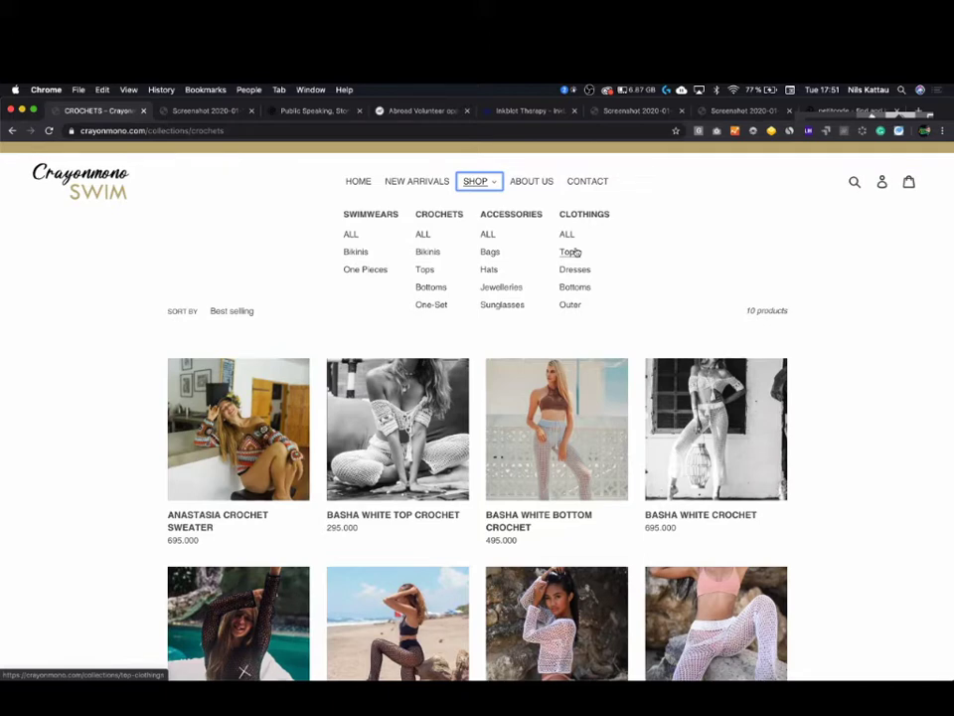
click(362, 276)
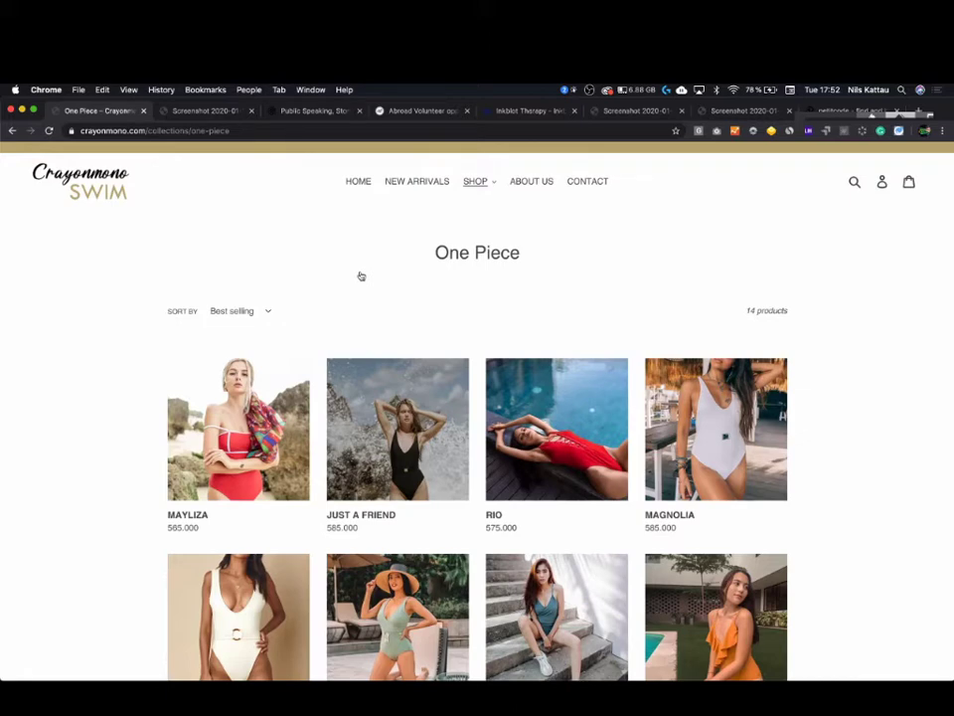
scroll(361, 275, down, 2)
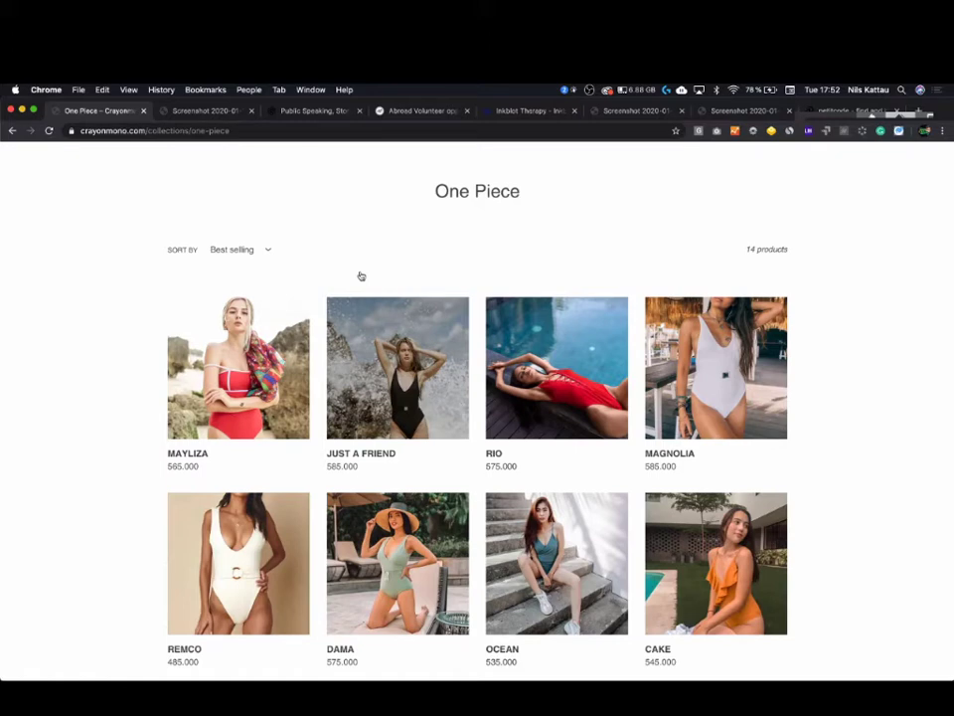
scroll(361, 275, down, 3)
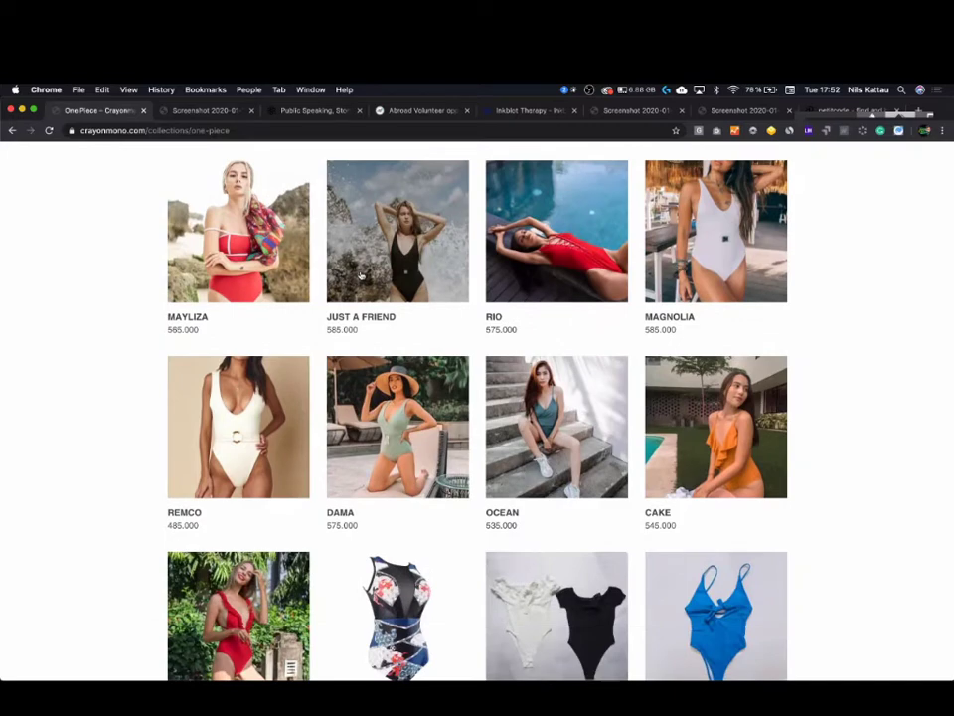
scroll(361, 276, down, 2)
scroll(361, 275, up, 5)
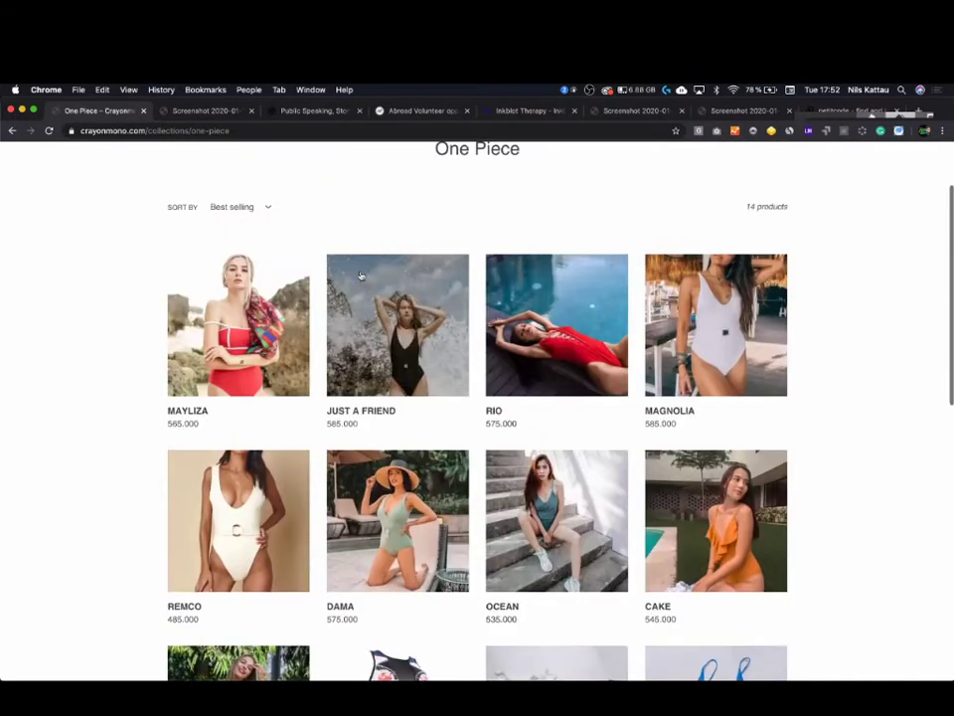
scroll(361, 276, up, 1)
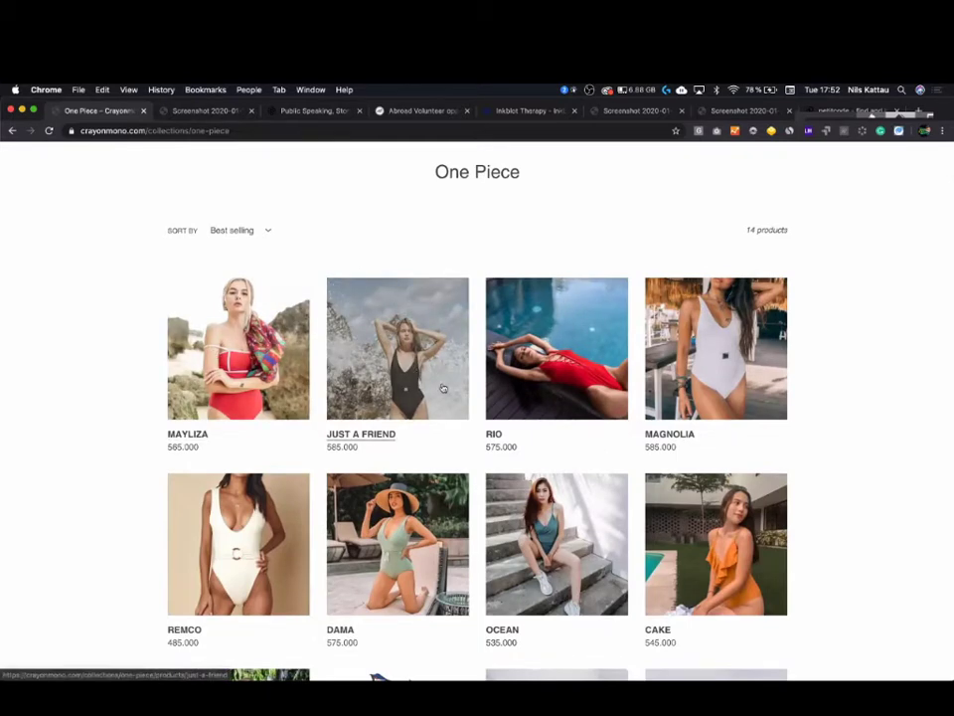
- Examine the product photos, names and prices in the One Piece collection down to the last row and back up
scroll(443, 388, down, 6)
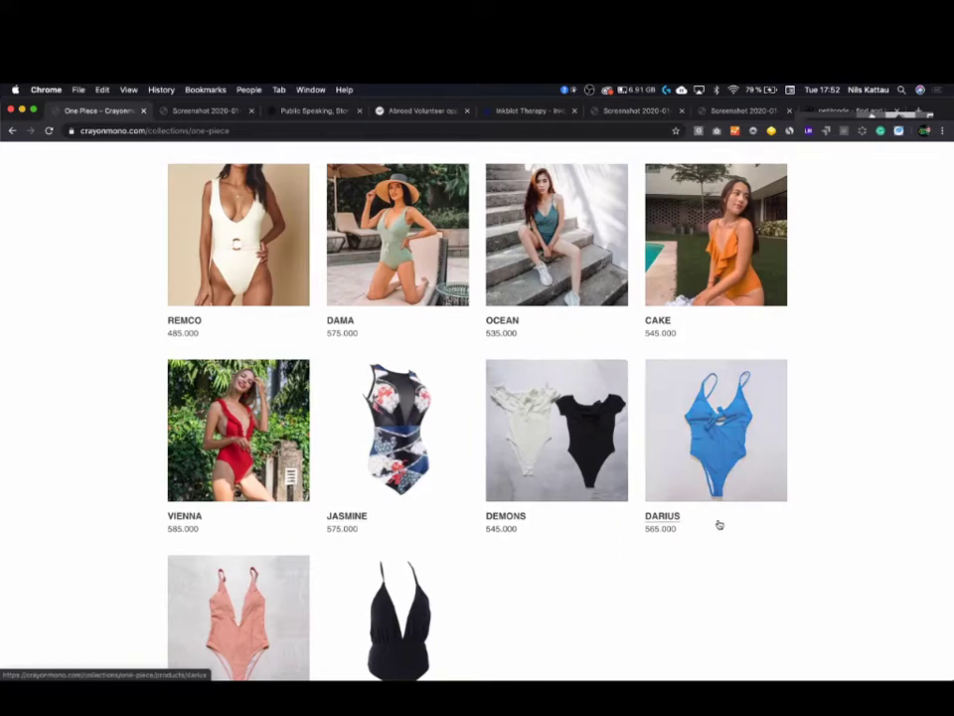
scroll(718, 524, down, 1)
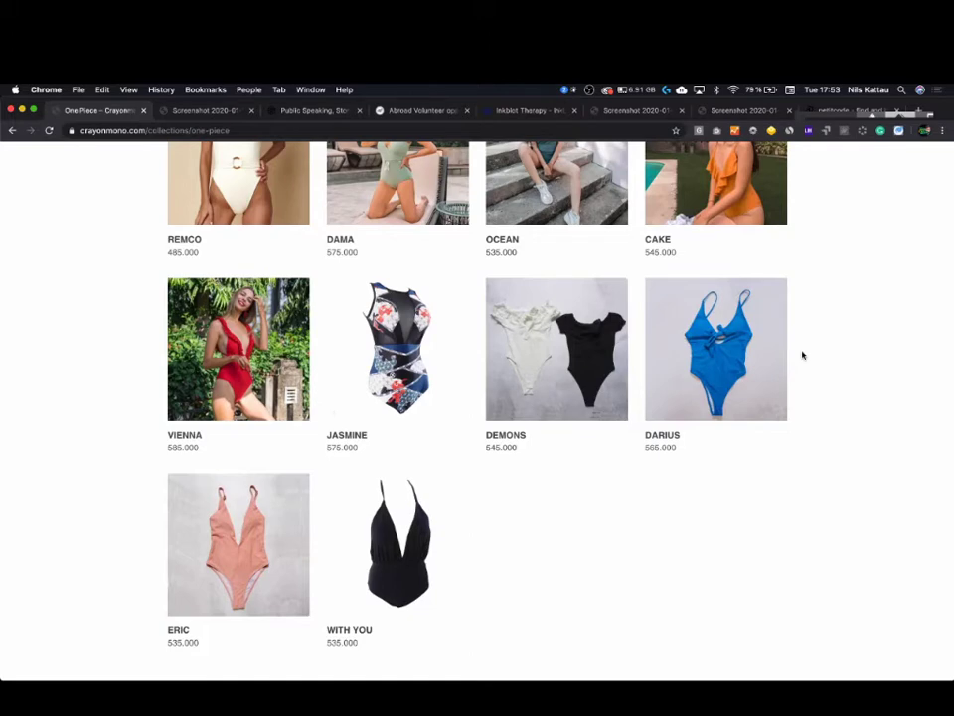
scroll(803, 355, down, 2)
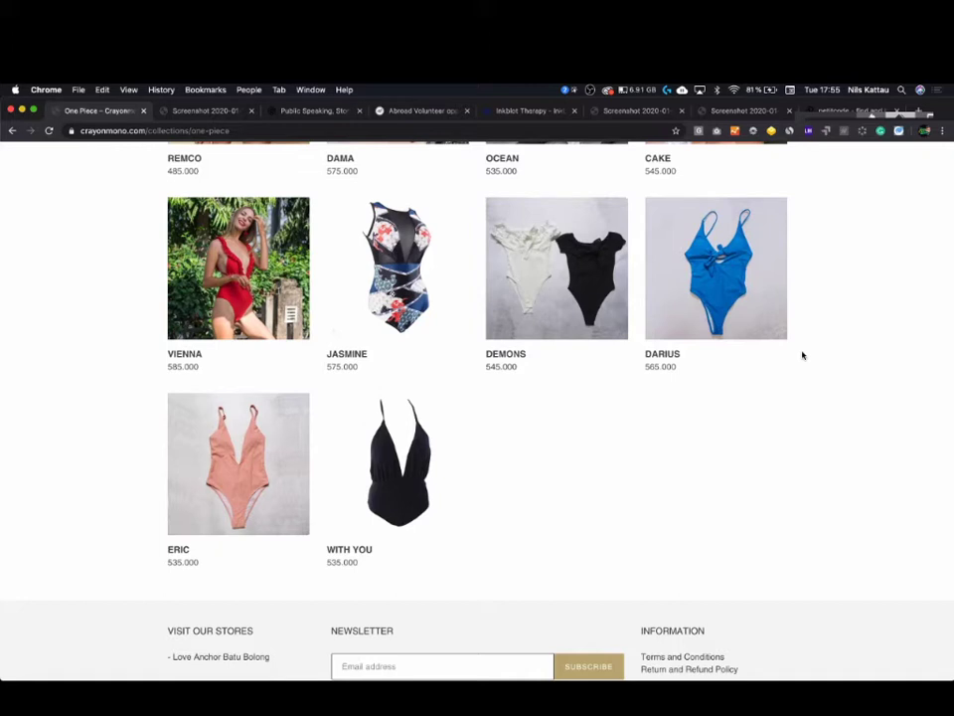
scroll(803, 355, up, 2)
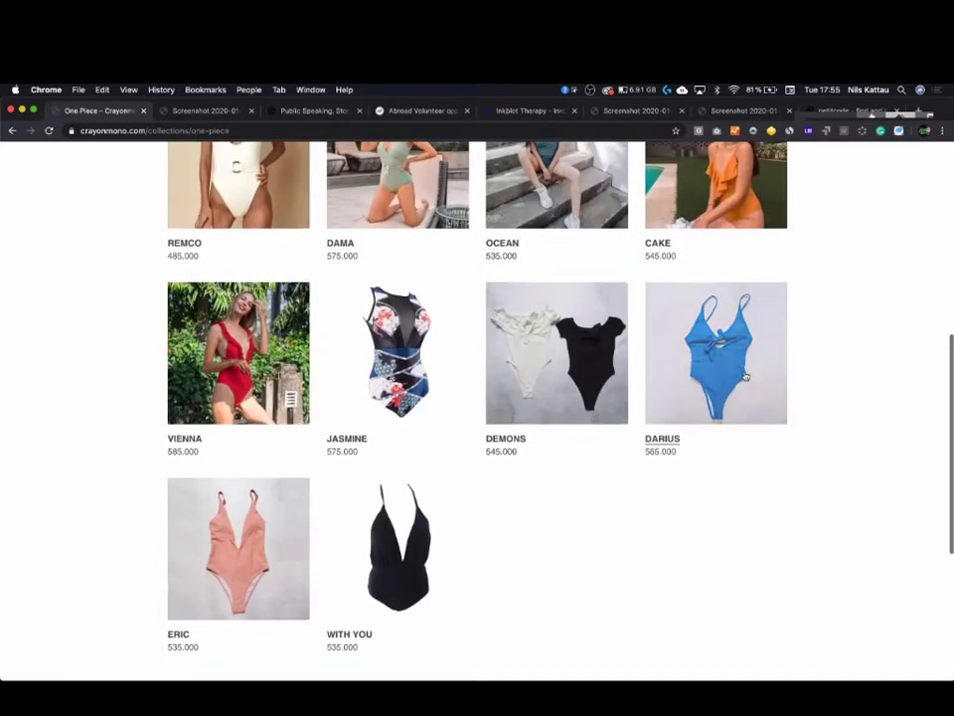
scroll(725, 299, up, 2)
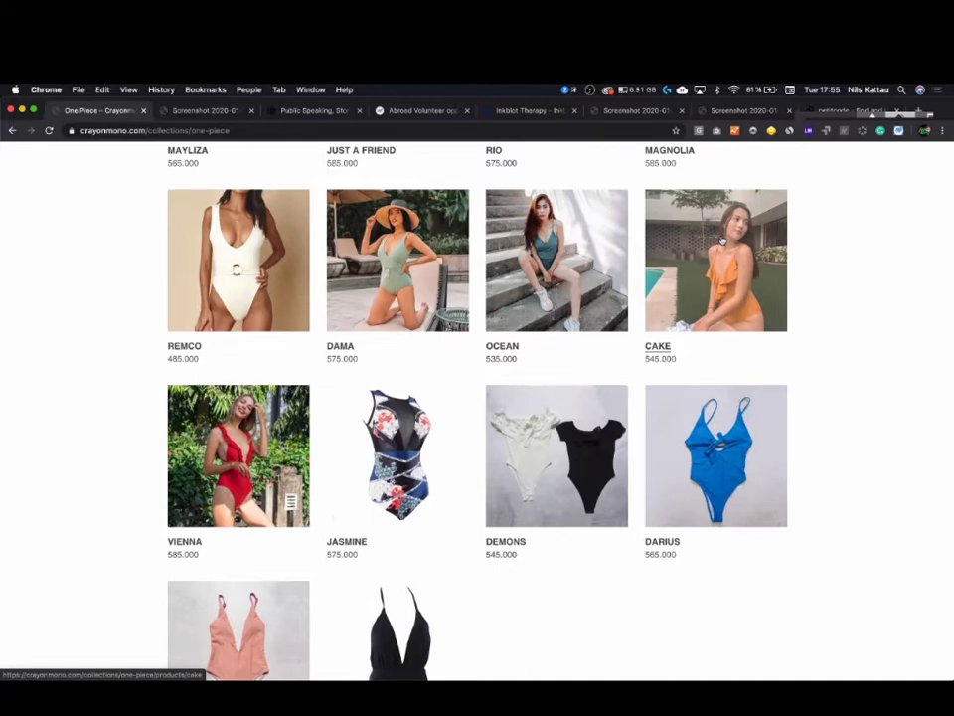
scroll(723, 240, up, 2)
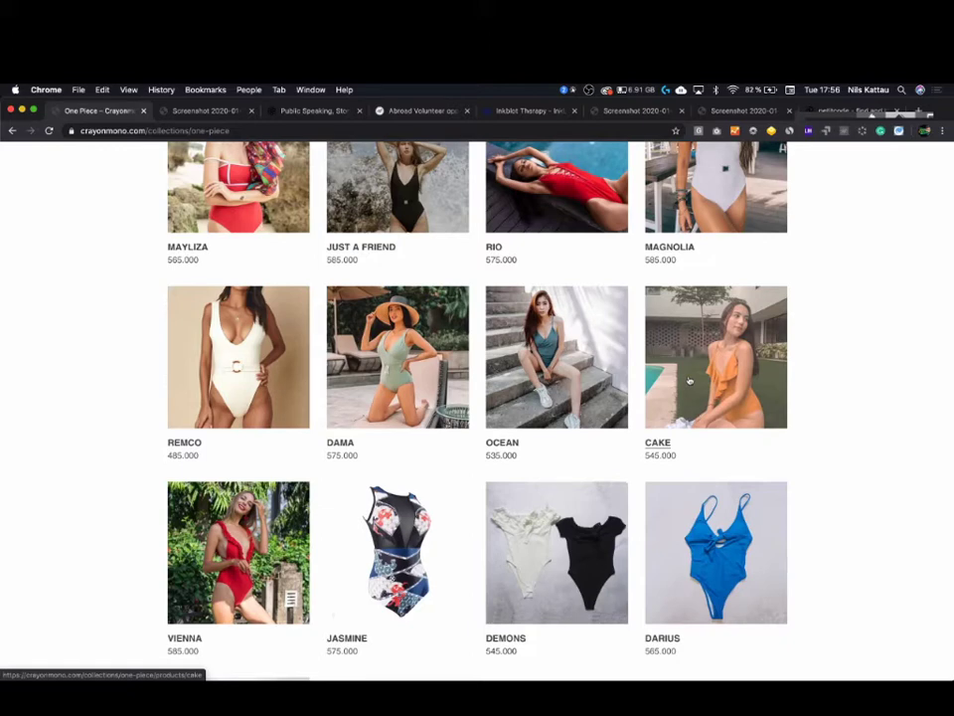
scroll(686, 437, up, 3)
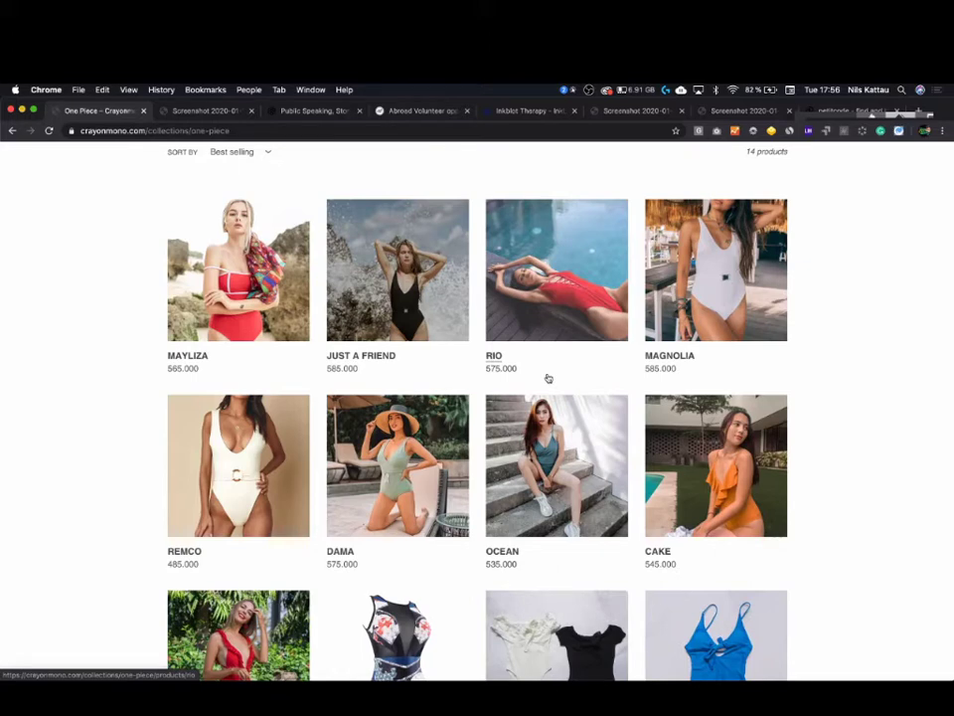
scroll(548, 377, up, 2)
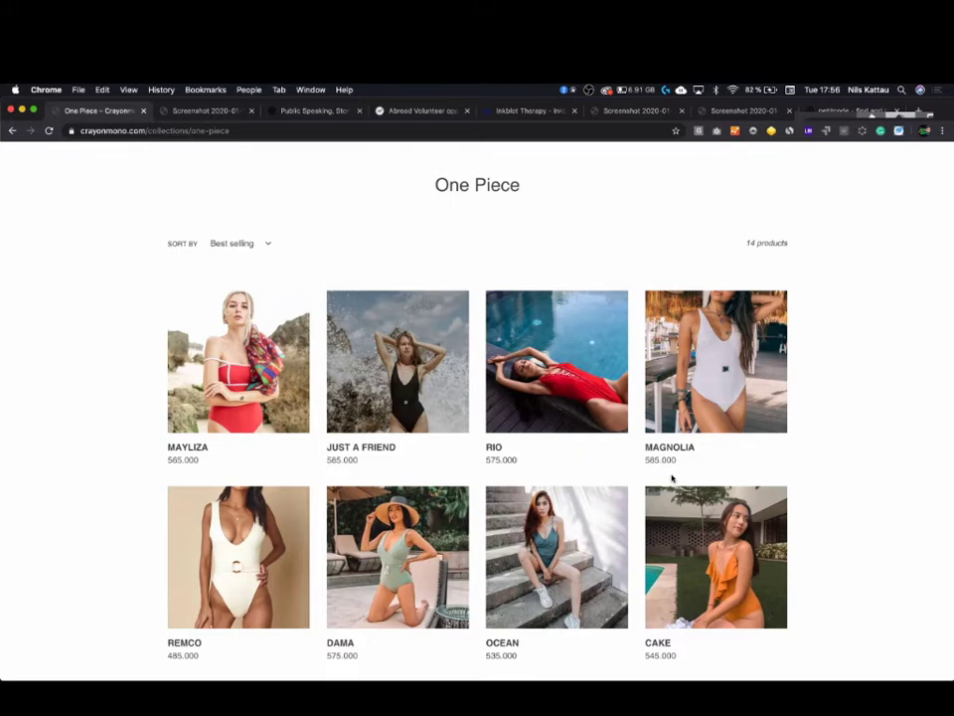
scroll(672, 478, up, 2)
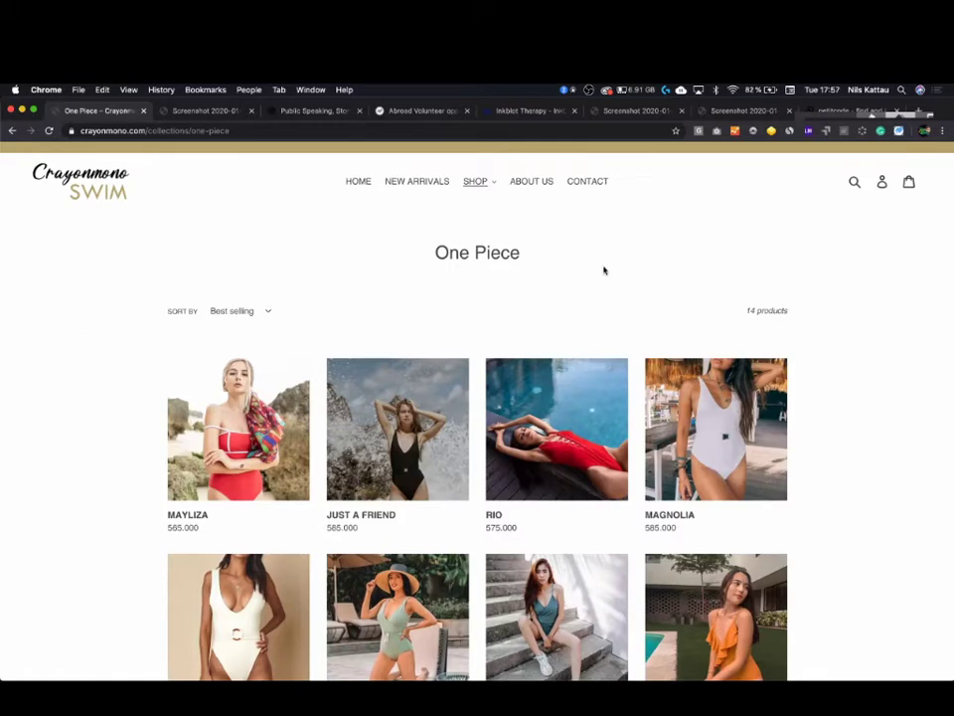
- Open the MAYLIZA swimsuit's product page and review its photos, price, purchase options and description
click(233, 437)
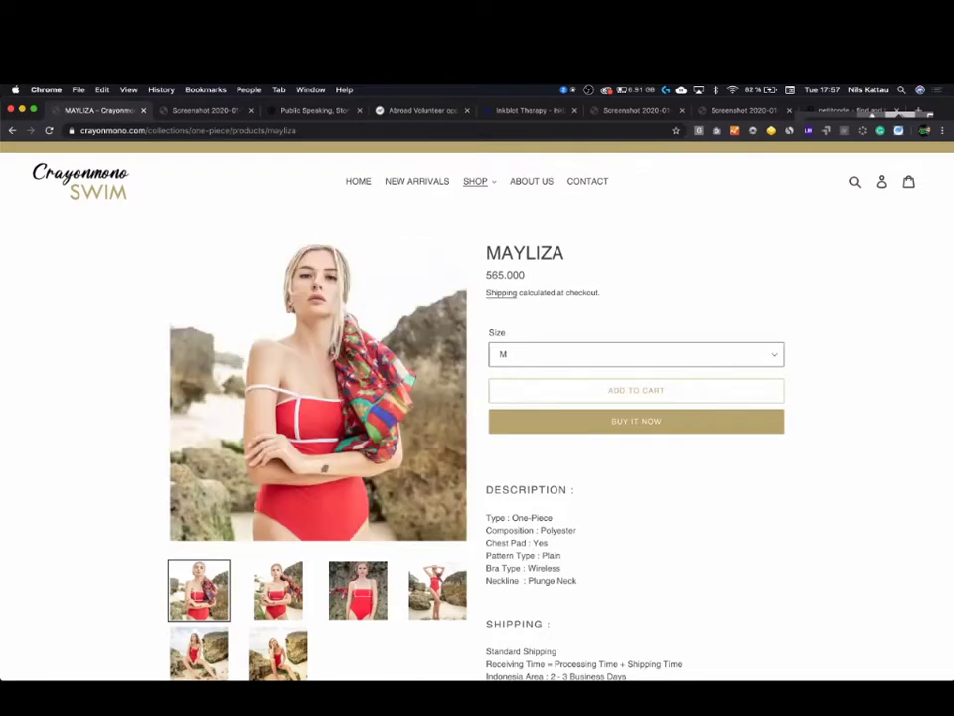
scroll(32, 439, down, 2)
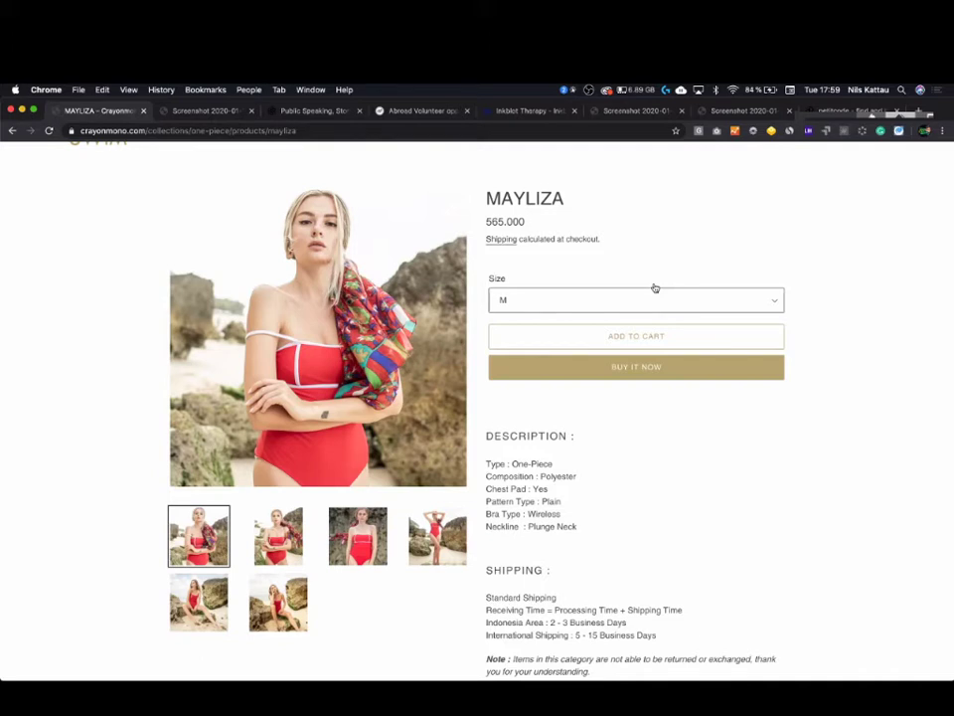
scroll(655, 288, down, 1)
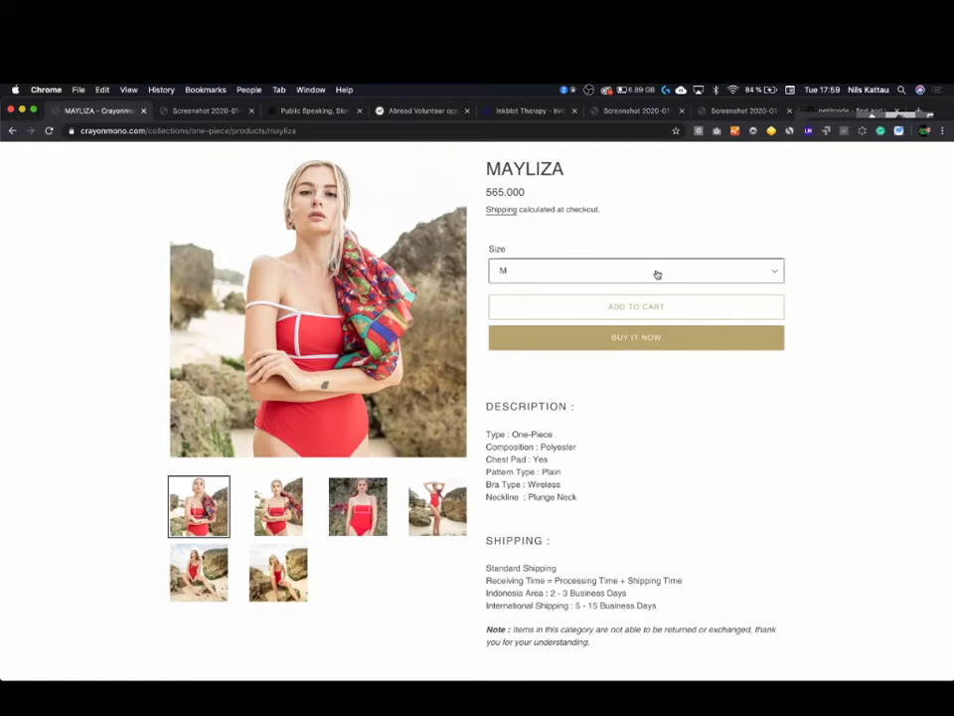
- Check the availability of MAYLIZA in size L and set the size back to M
click(656, 273)
key(Escape)
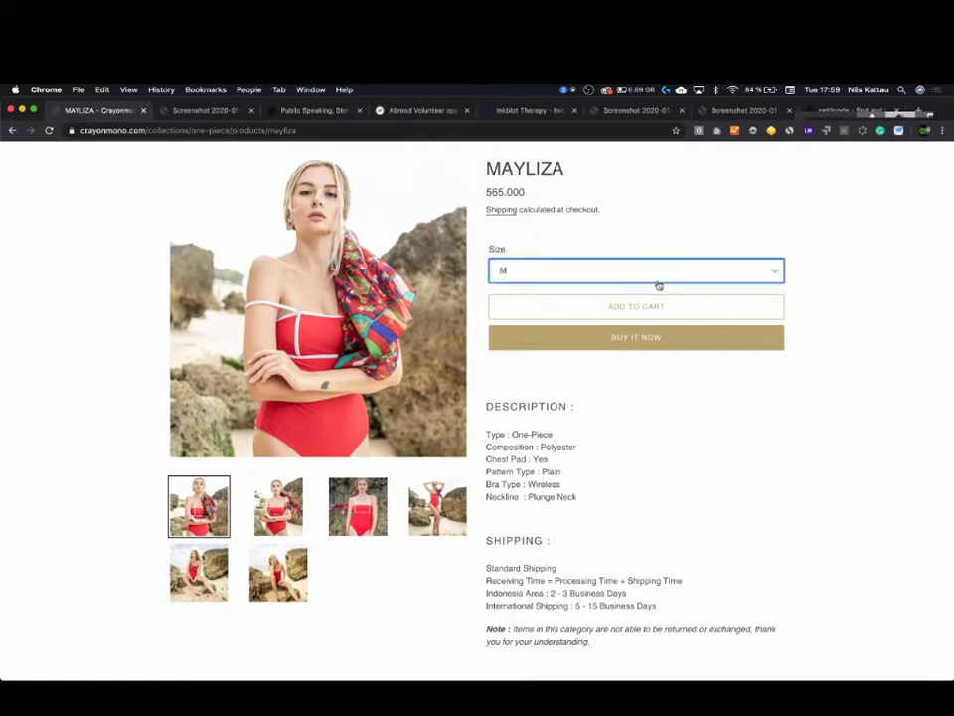
key(Down)
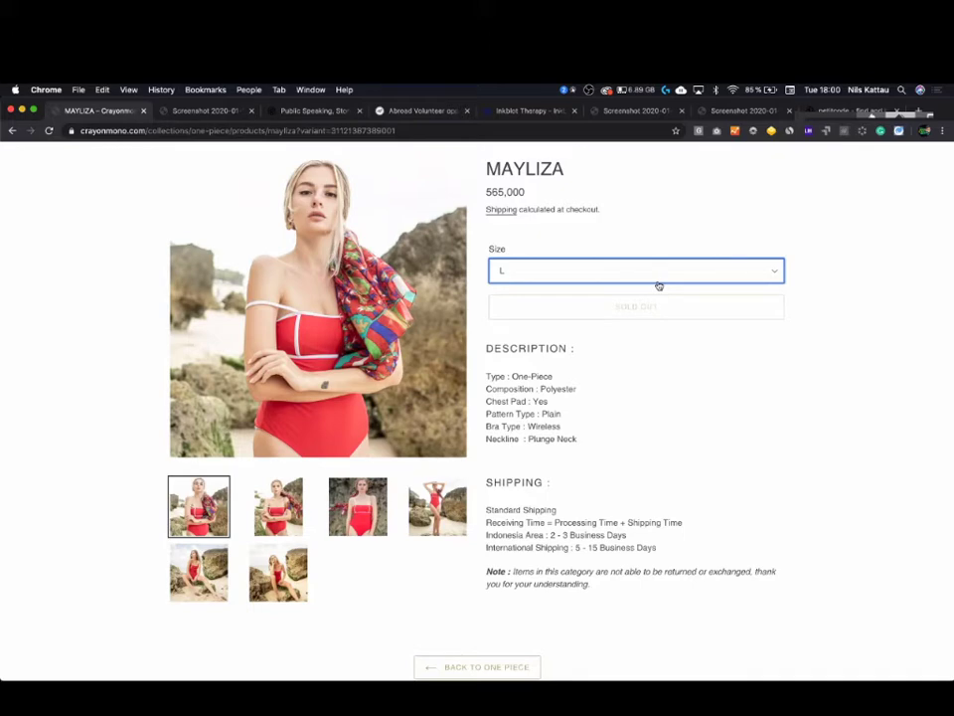
click(661, 275)
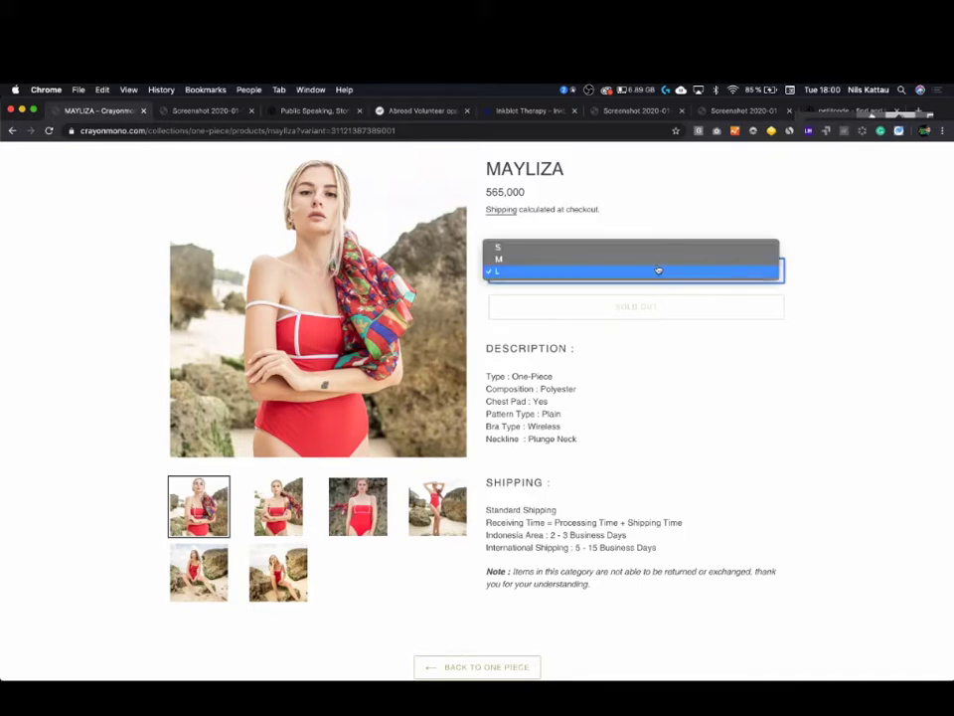
click(656, 265)
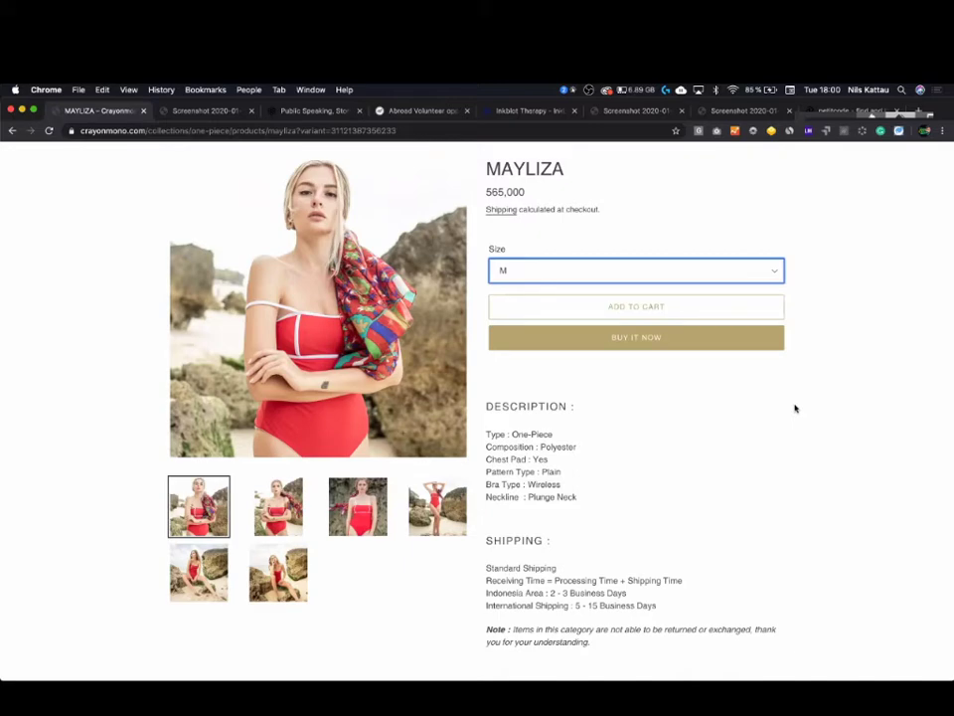
- Read the MAYLIZA product description, shipping times and return note
scroll(792, 495, down, 2)
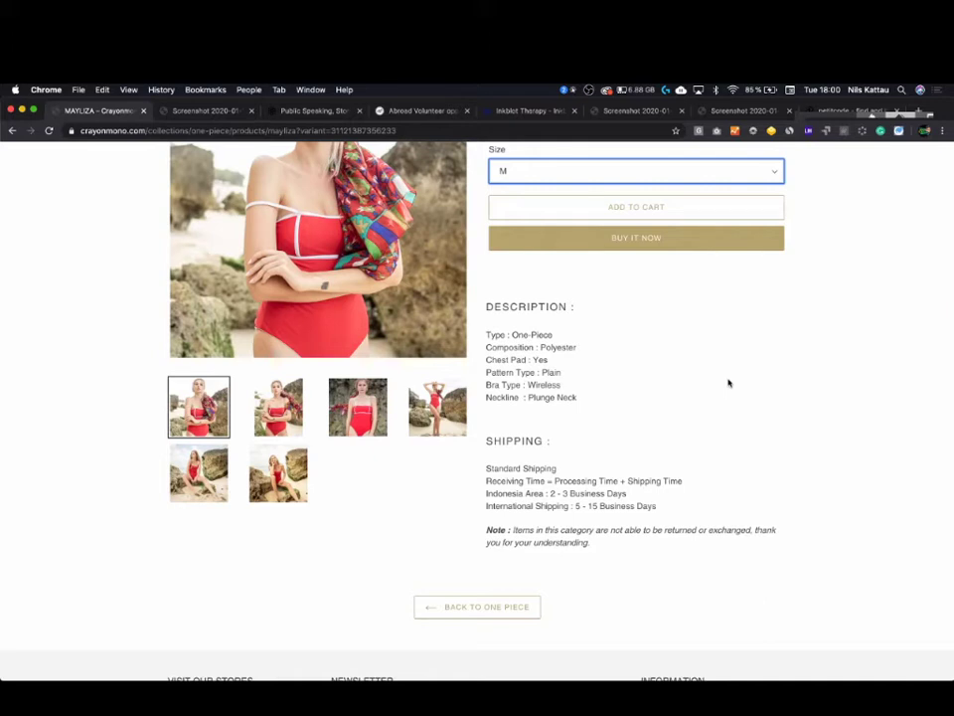
scroll(727, 383, down, 2)
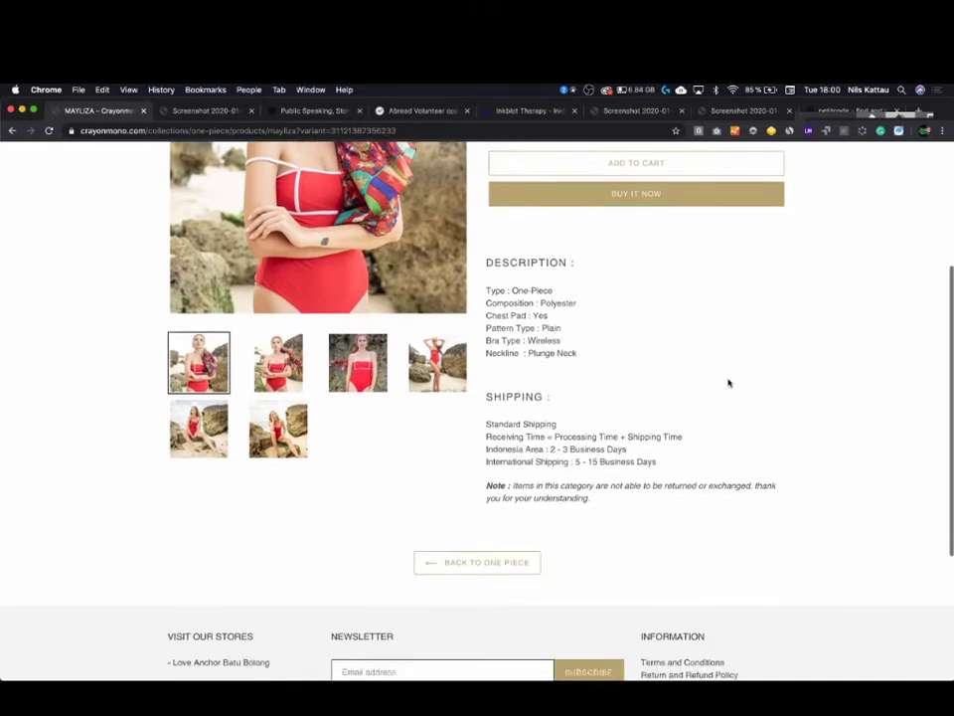
scroll(727, 382, down, 1)
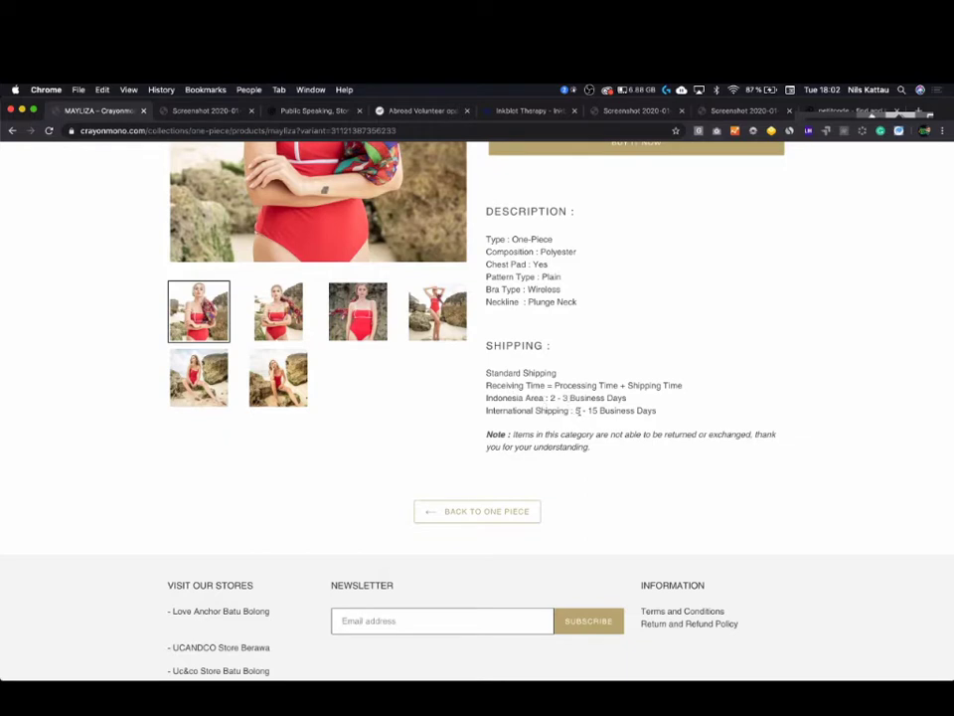
- Read the shipping policy linked below the MAYLIZA price and return to the product page
scroll(627, 377, up, 5)
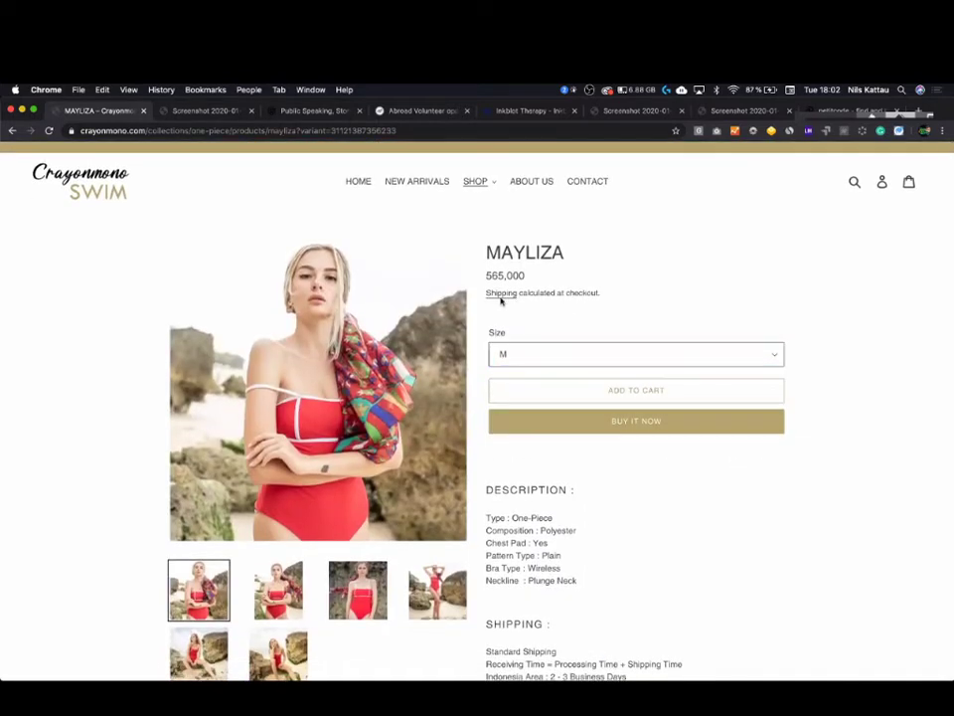
click(500, 294)
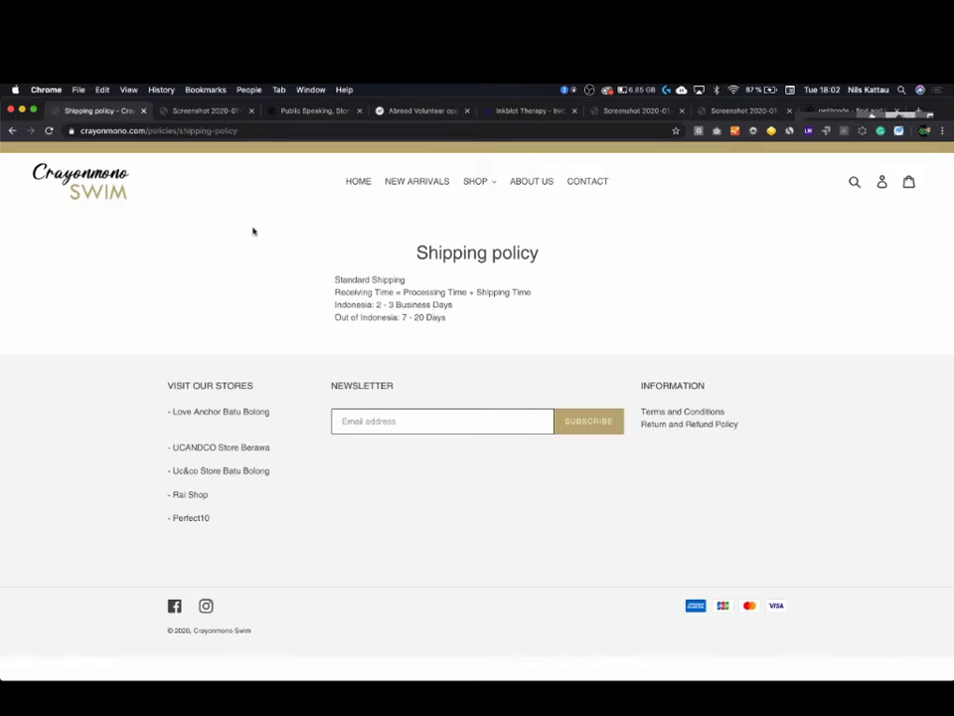
click(13, 130)
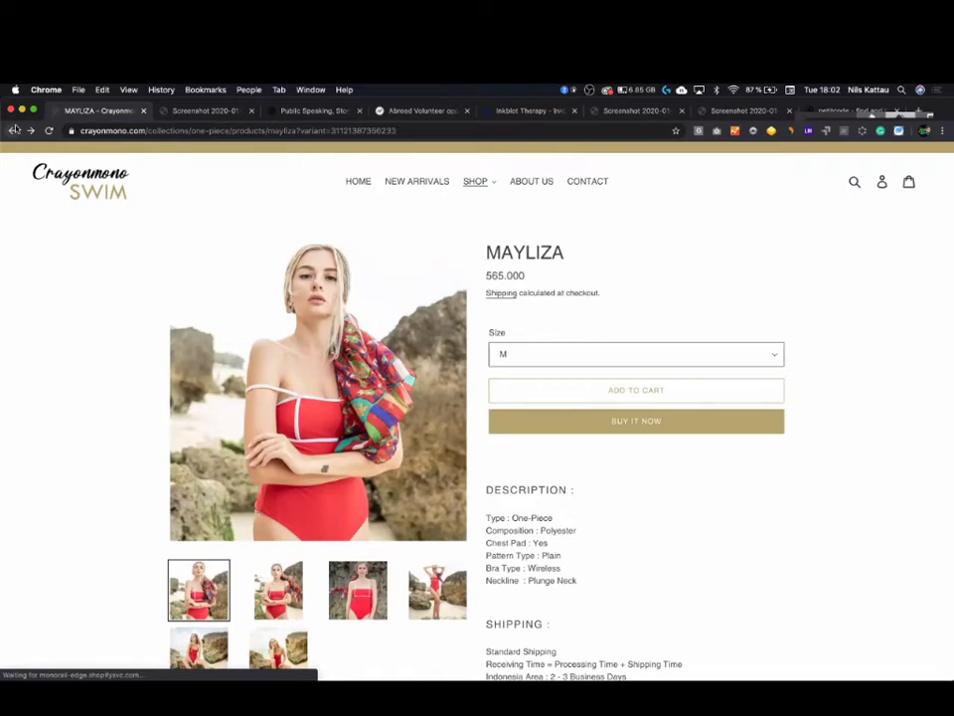
- Examine the whole MAYLIZA product page from the header down to the footer with store, newsletter and policy links
scroll(154, 336, down, 5)
scroll(154, 336, down, 3)
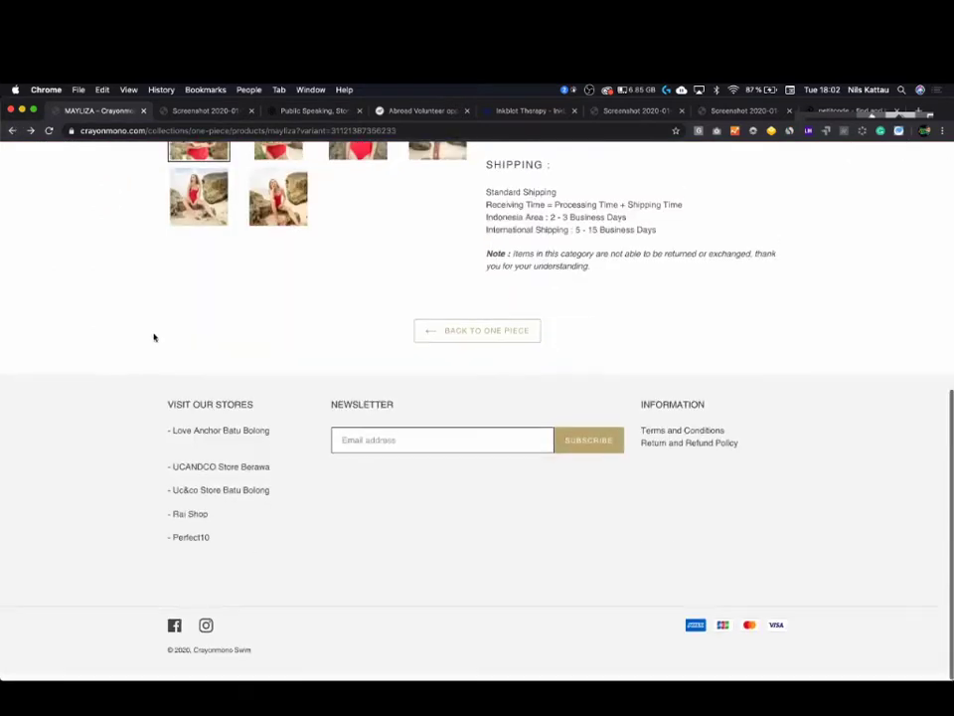
scroll(154, 336, up, 10)
scroll(154, 336, down, 10)
scroll(154, 337, up, 1)
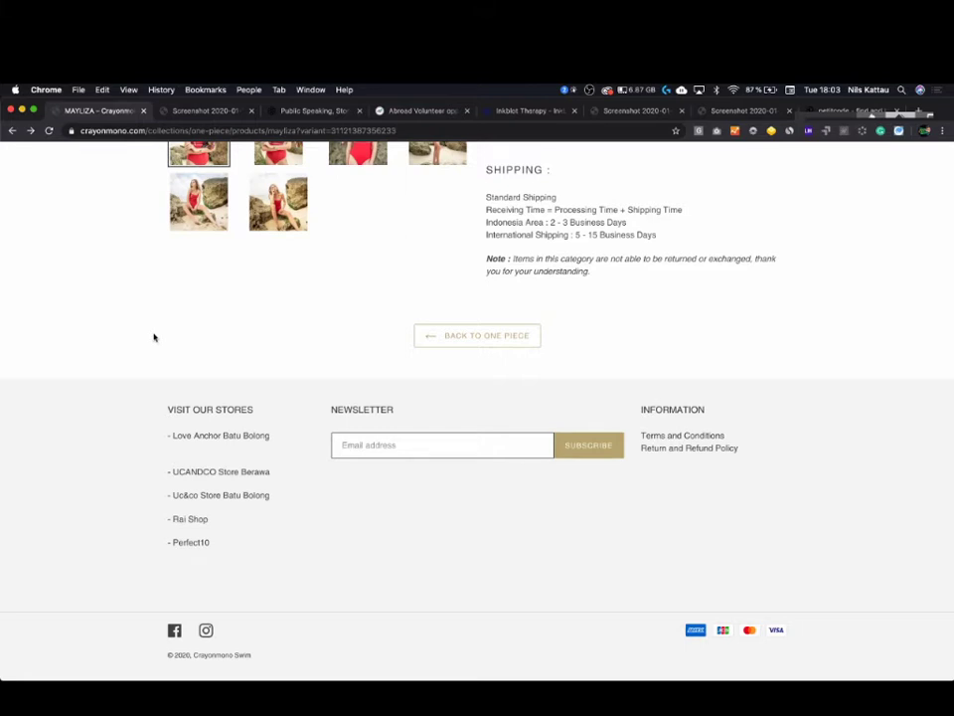
- Add MAYLIZA in size M to the cart and set its quantity to 3
scroll(242, 369, up, 10)
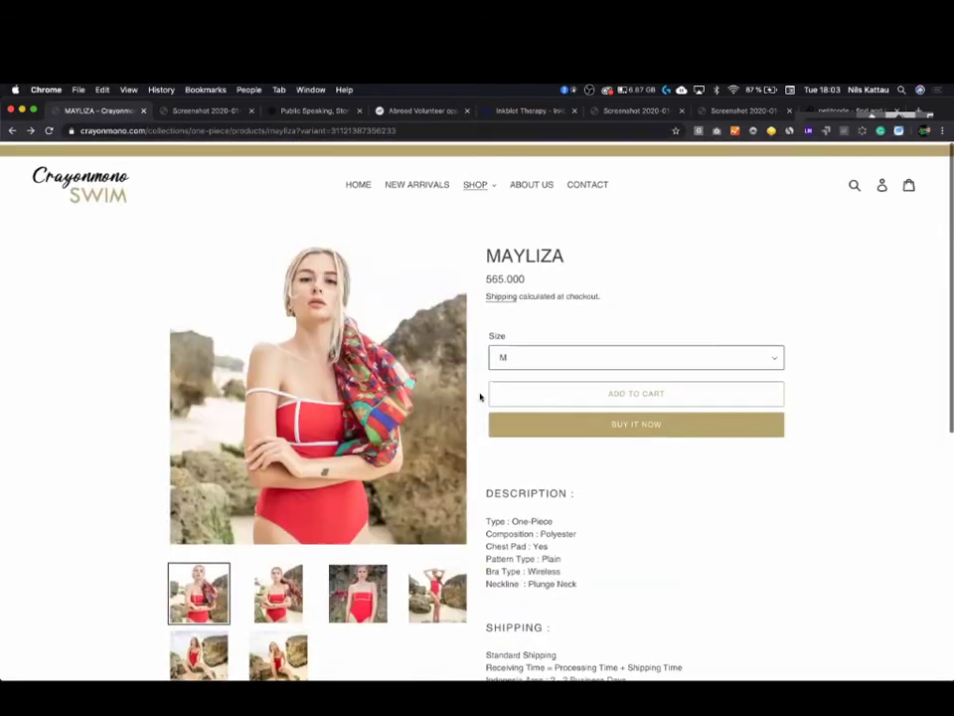
click(626, 396)
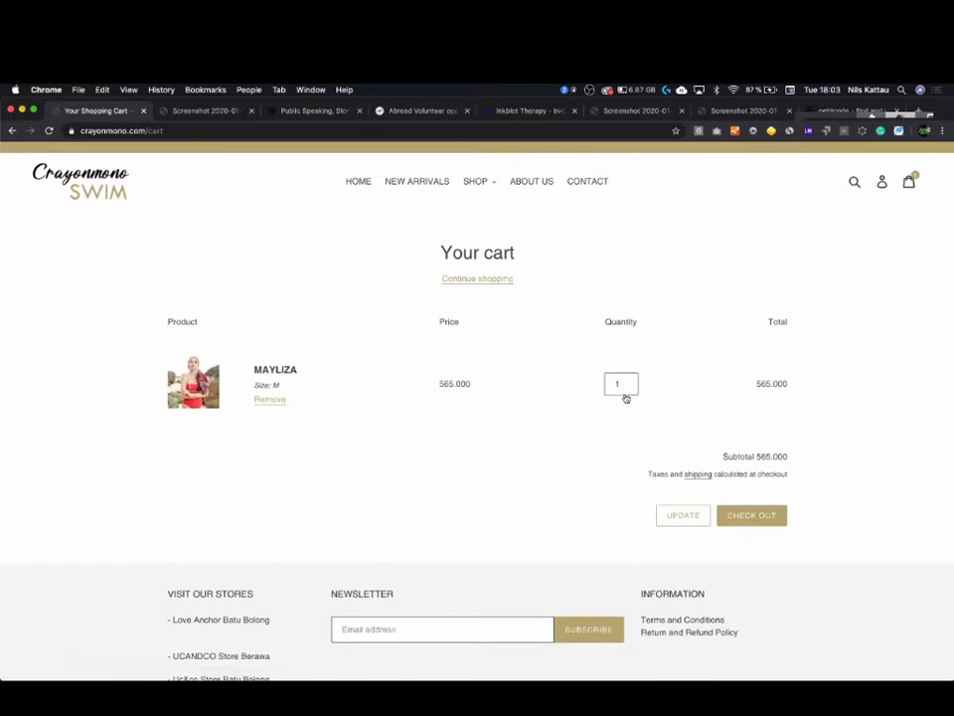
click(629, 388)
click(633, 388)
click(632, 380)
click(632, 381)
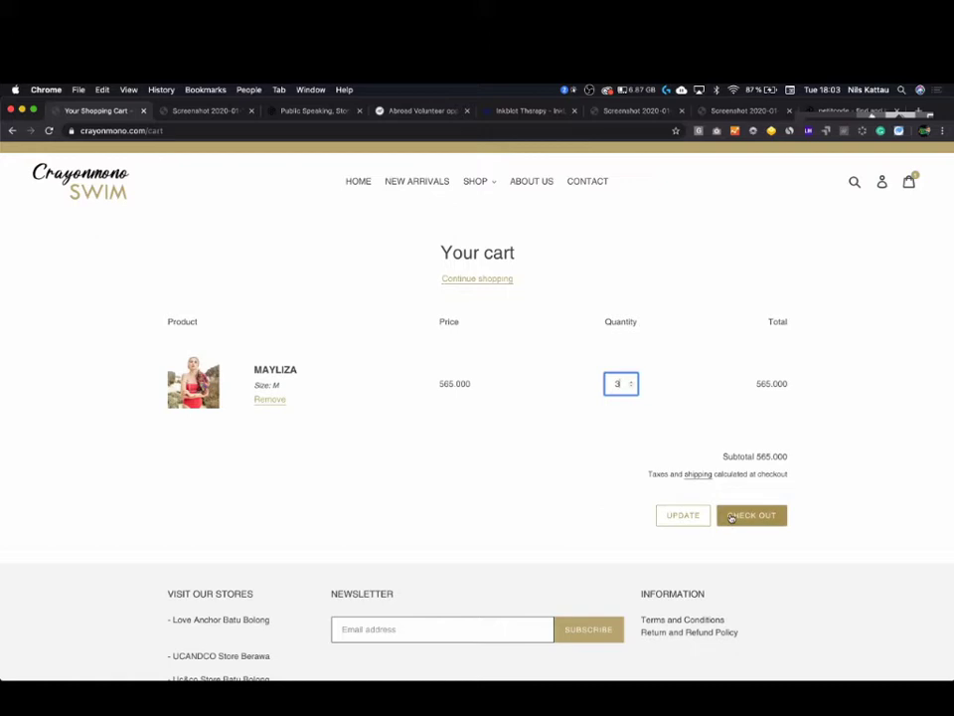
- Test the checkout with three MAYLIZA pieces in the cart and return to the cart page
click(732, 518)
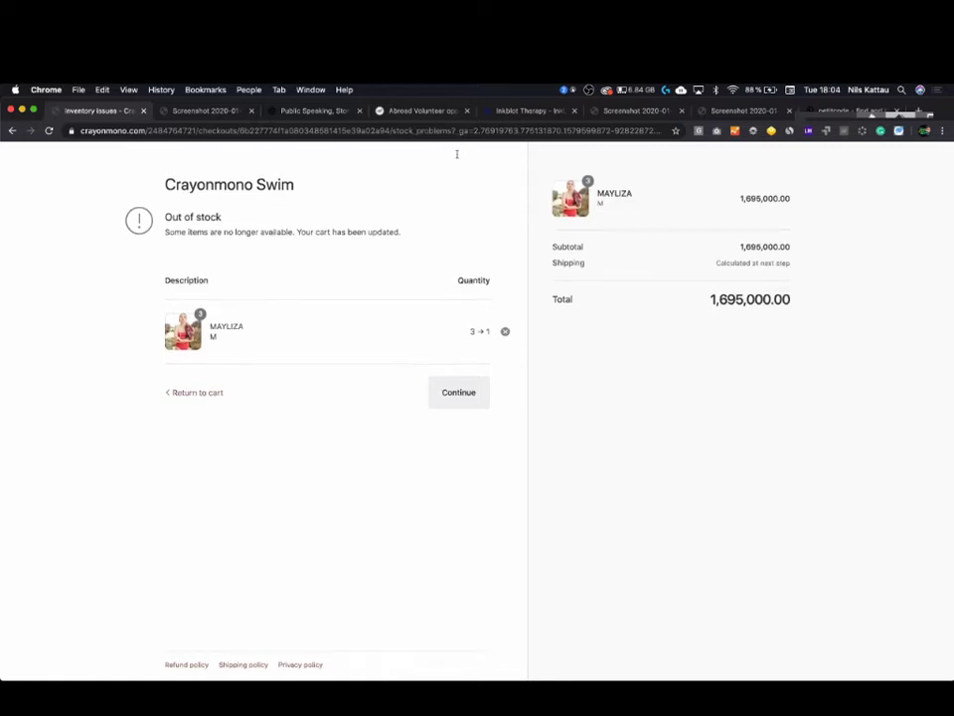
click(13, 131)
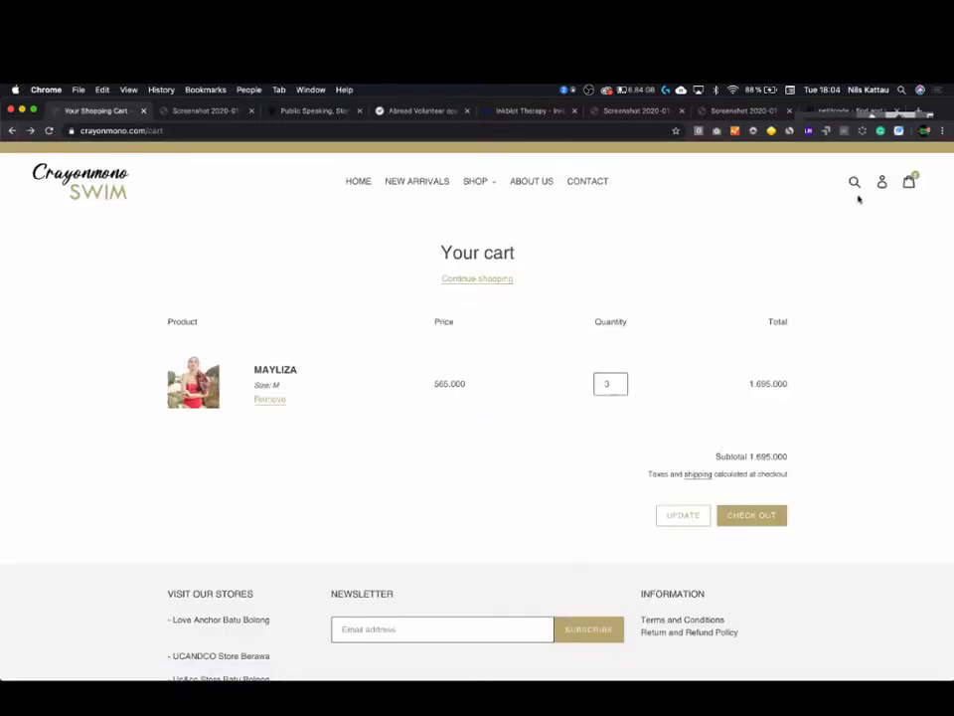
- Search the store for "bikini" and look through the whole result list
click(855, 182)
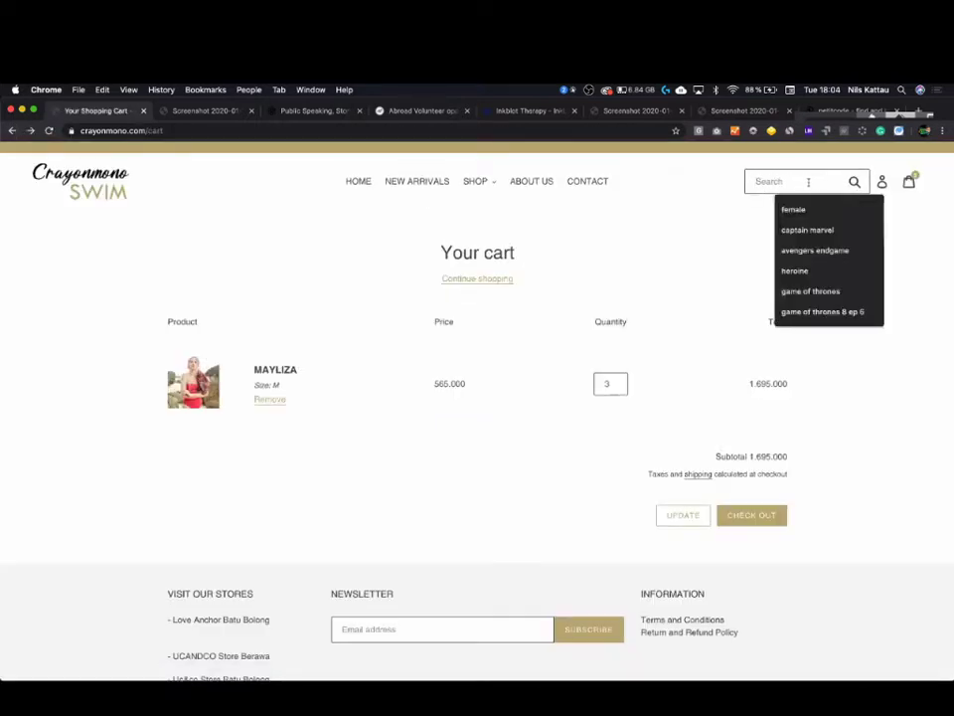
text(biki)
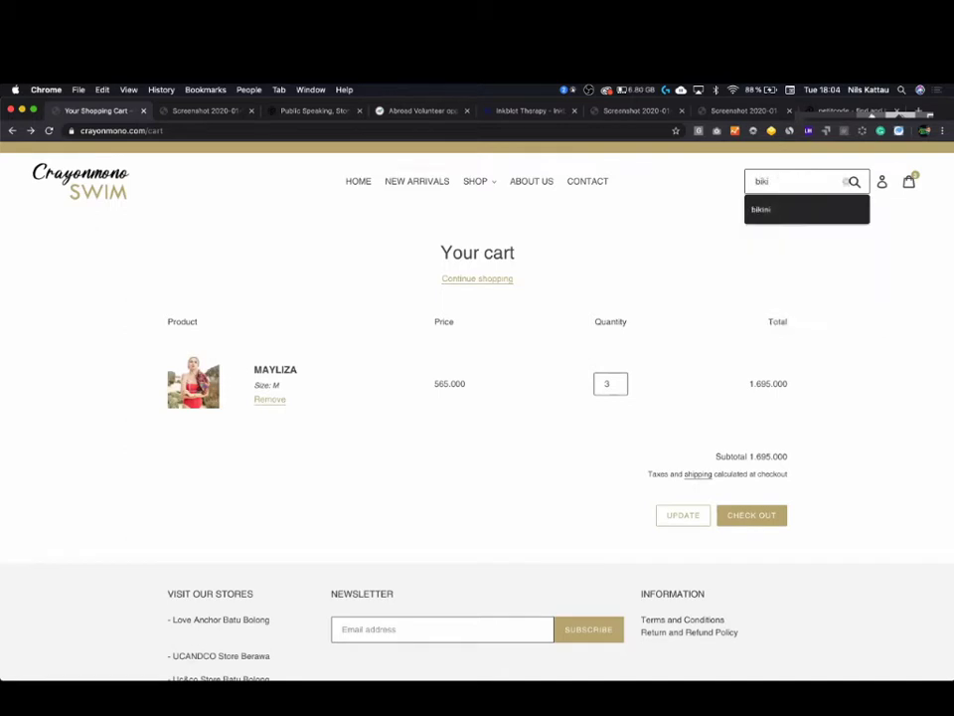
text(ni)
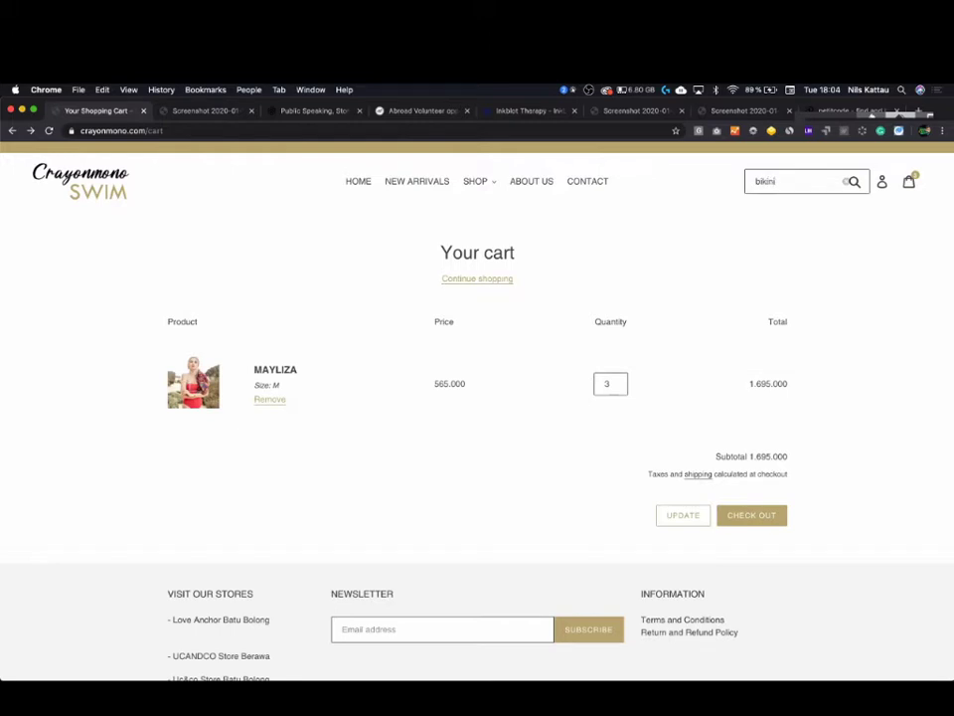
click(856, 181)
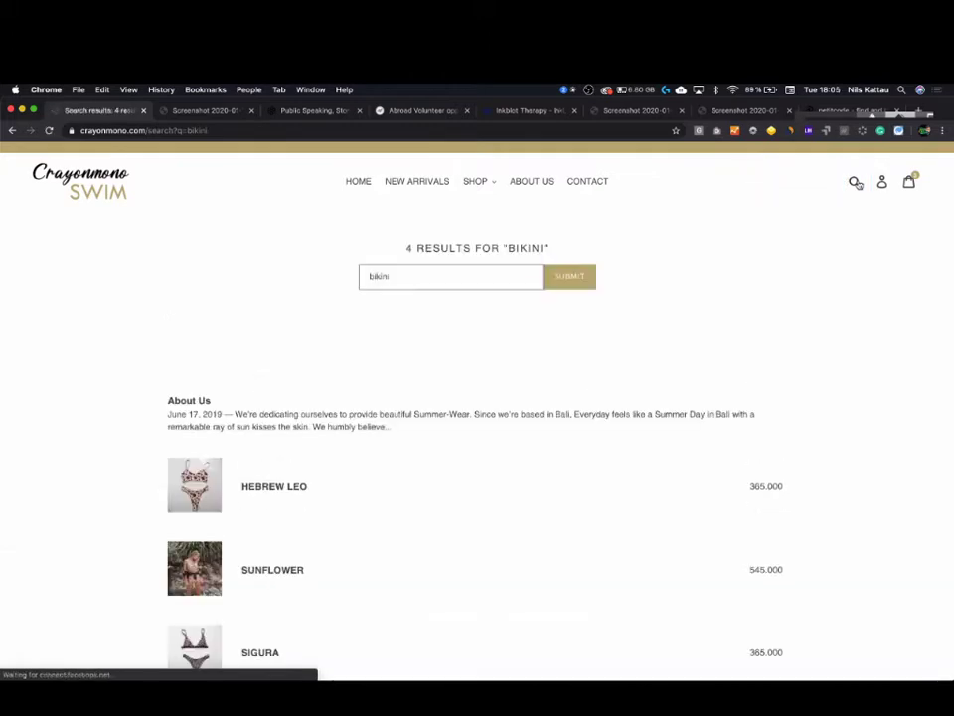
scroll(520, 323, down, 3)
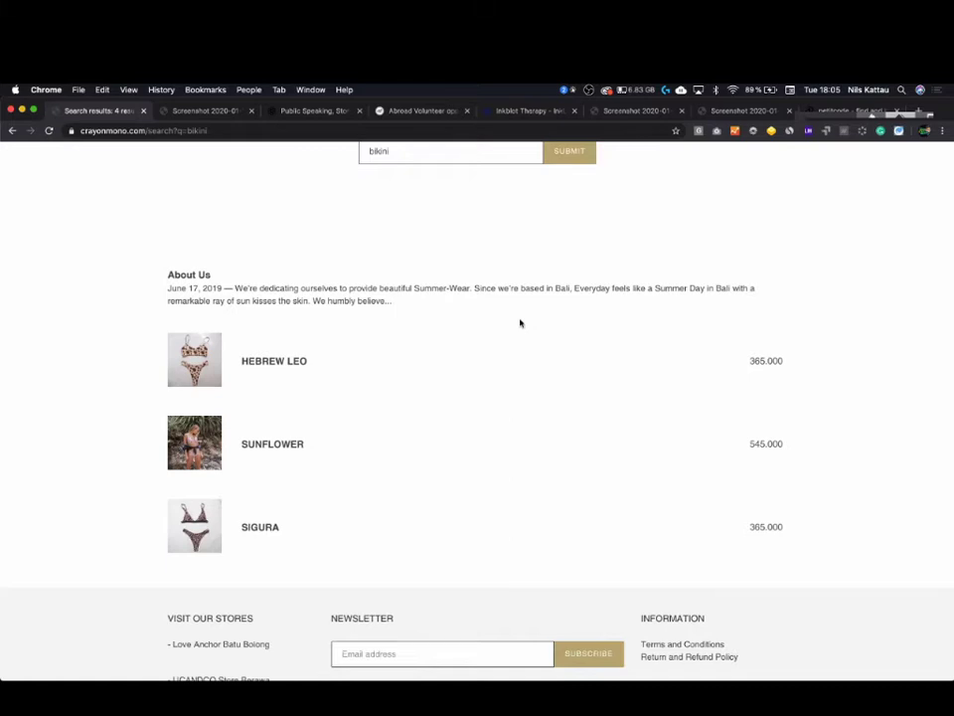
- Open the store's About Us page and read its brand text
scroll(520, 323, up, 5)
click(520, 186)
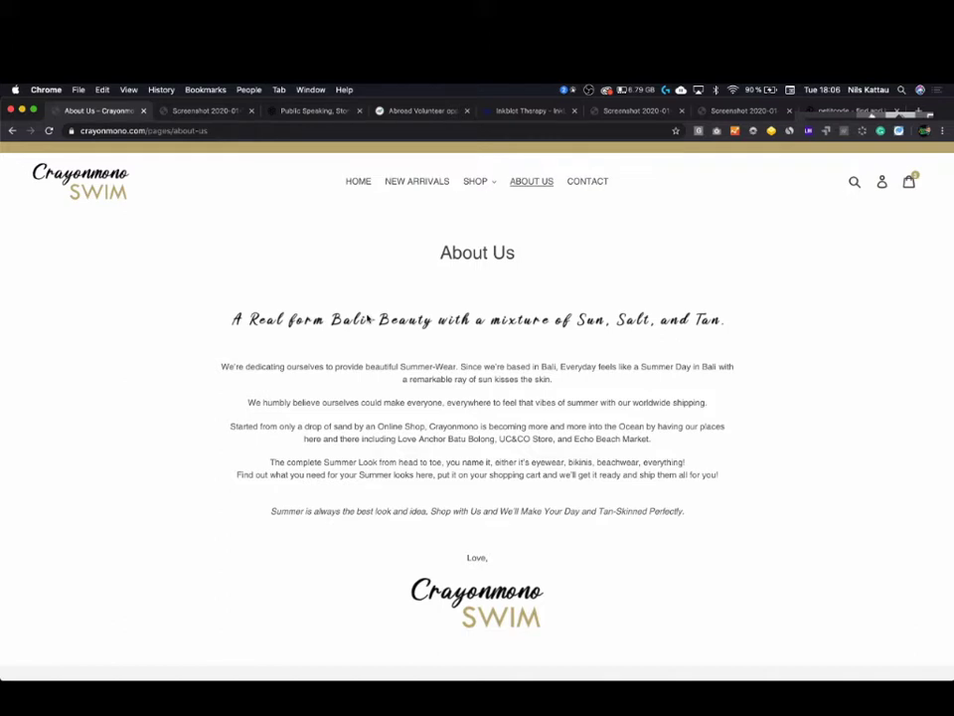
- Switch to Keynote and start the 2020-dojo-conversion-clinic.key slideshow from slide 3
key(super+Tab)
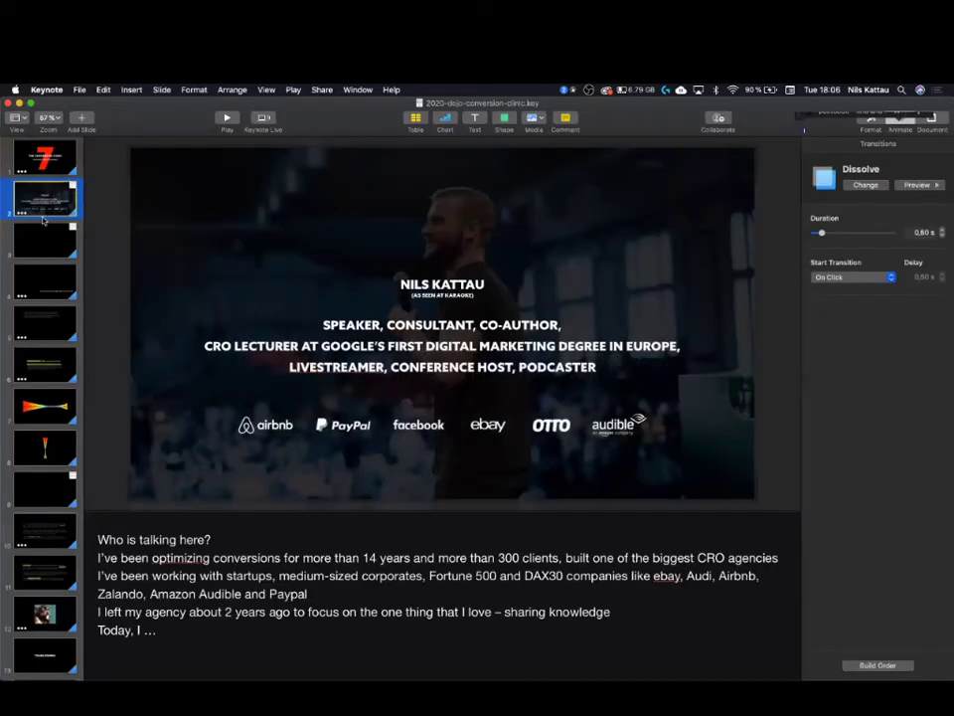
click(52, 240)
click(229, 117)
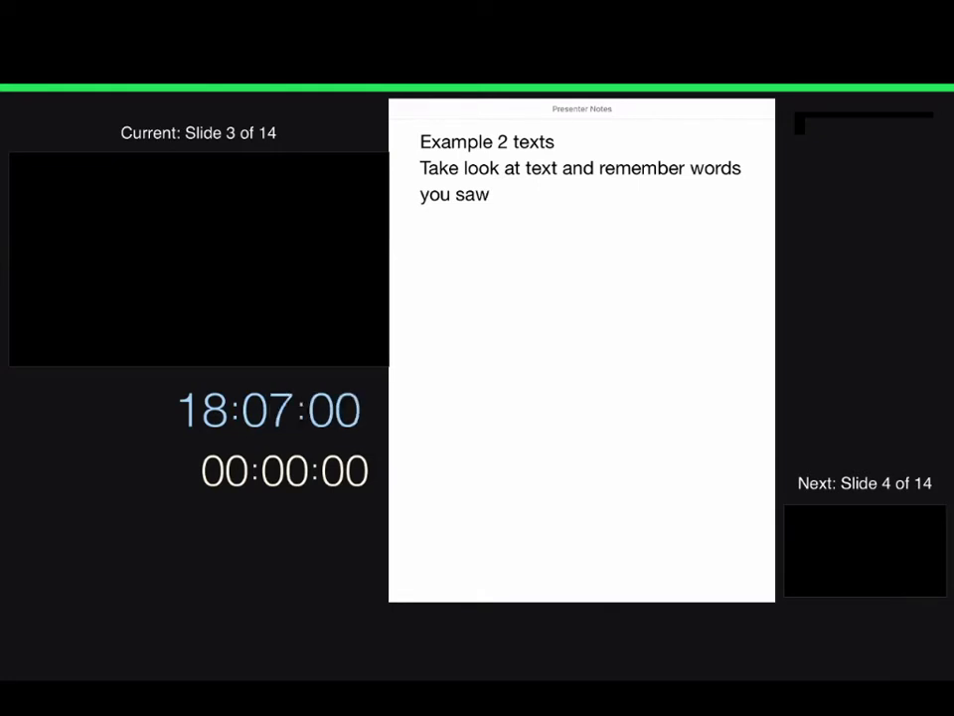
- Present the first reading example and its highlights, advancing through the word-attention diagrams to slide 8
key(Right)
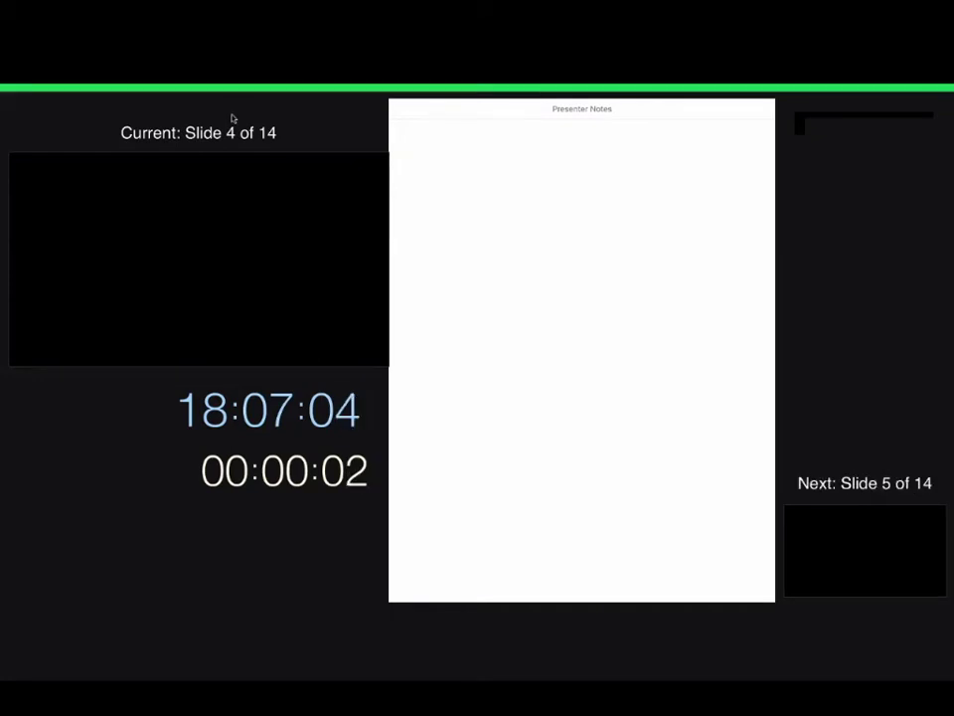
key(Right)
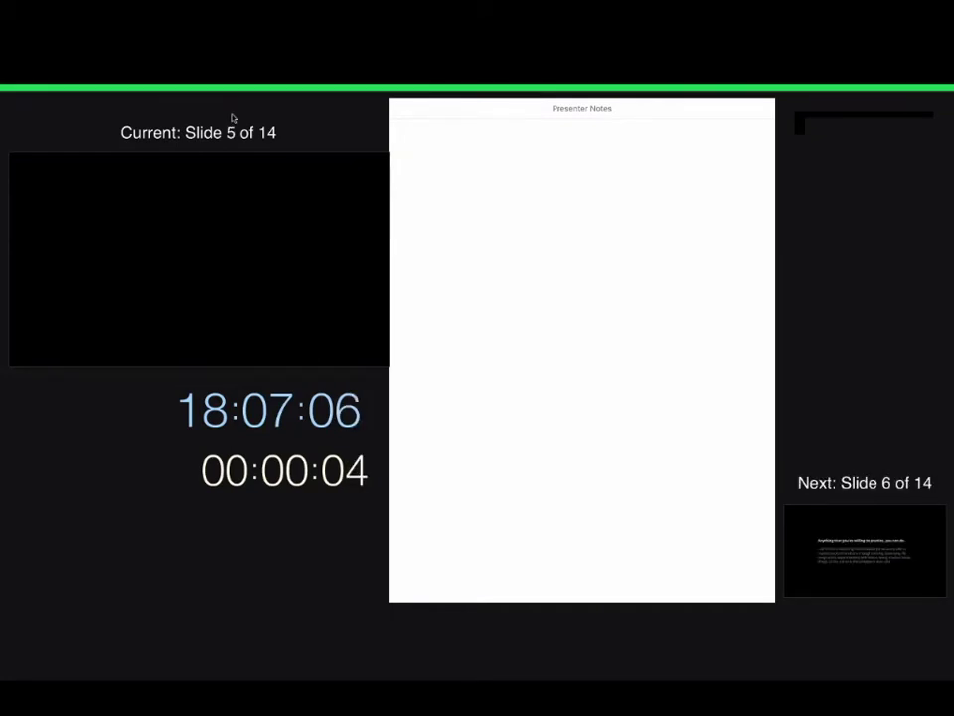
key(Right)
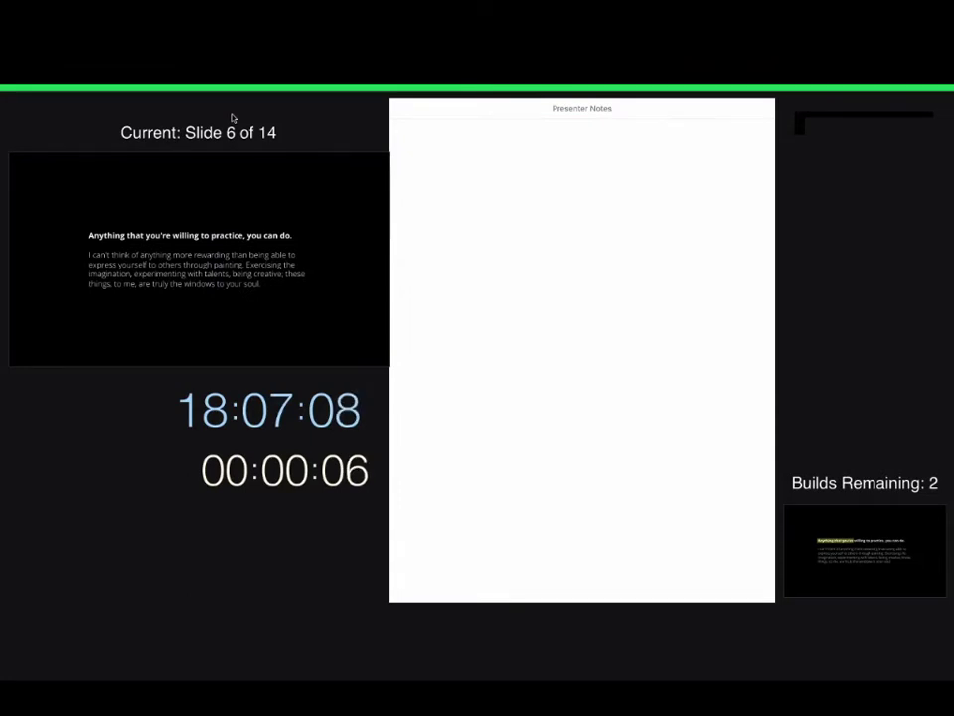
key(Right)
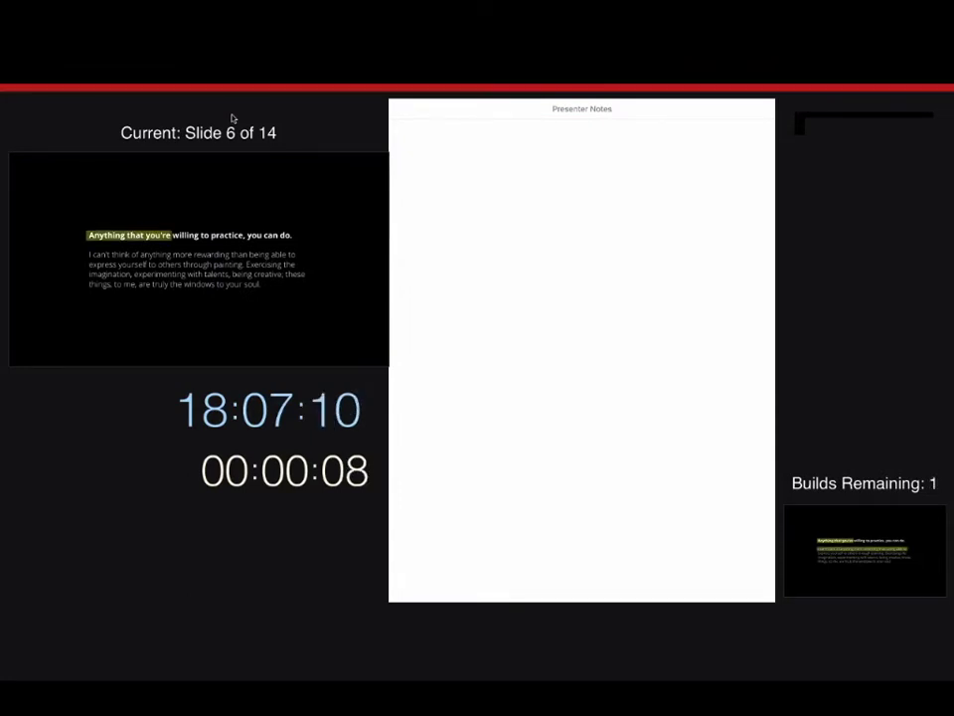
key(Right)
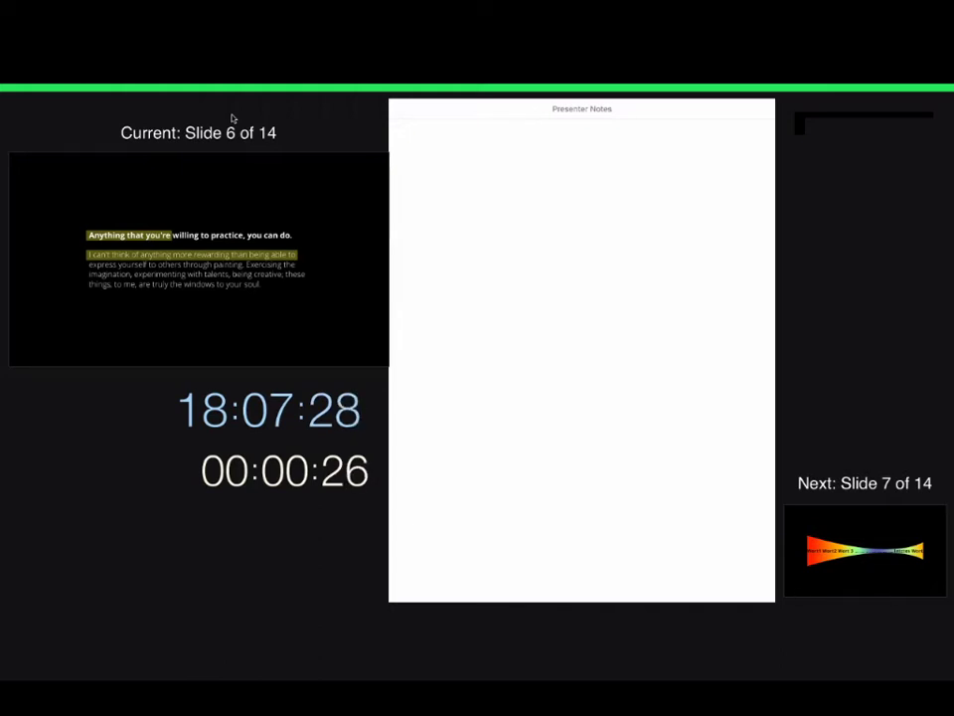
key(Right)
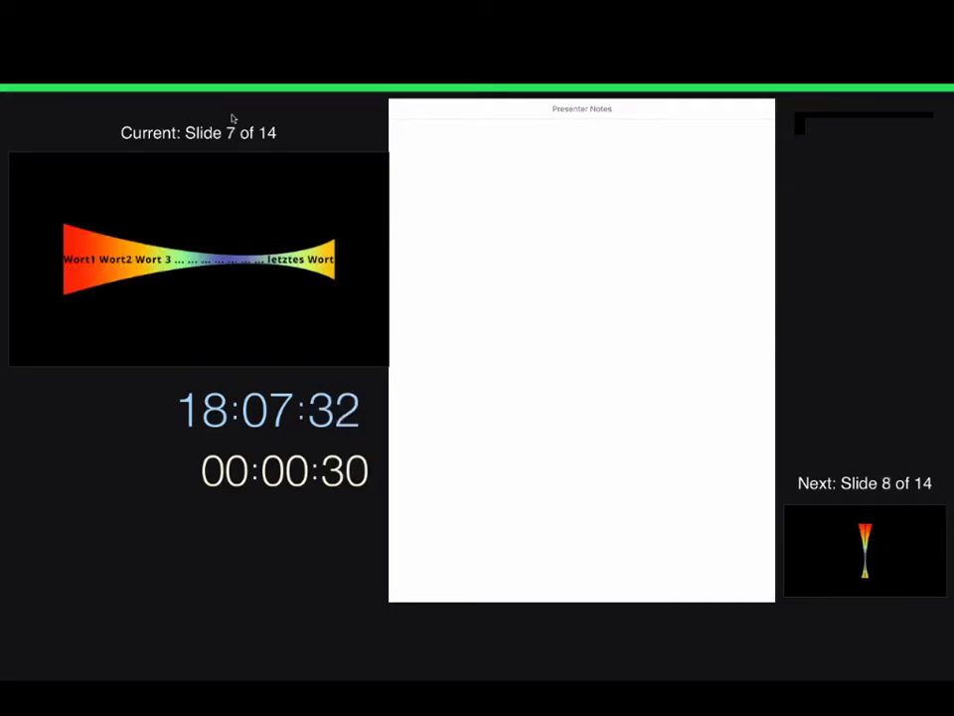
key(Right)
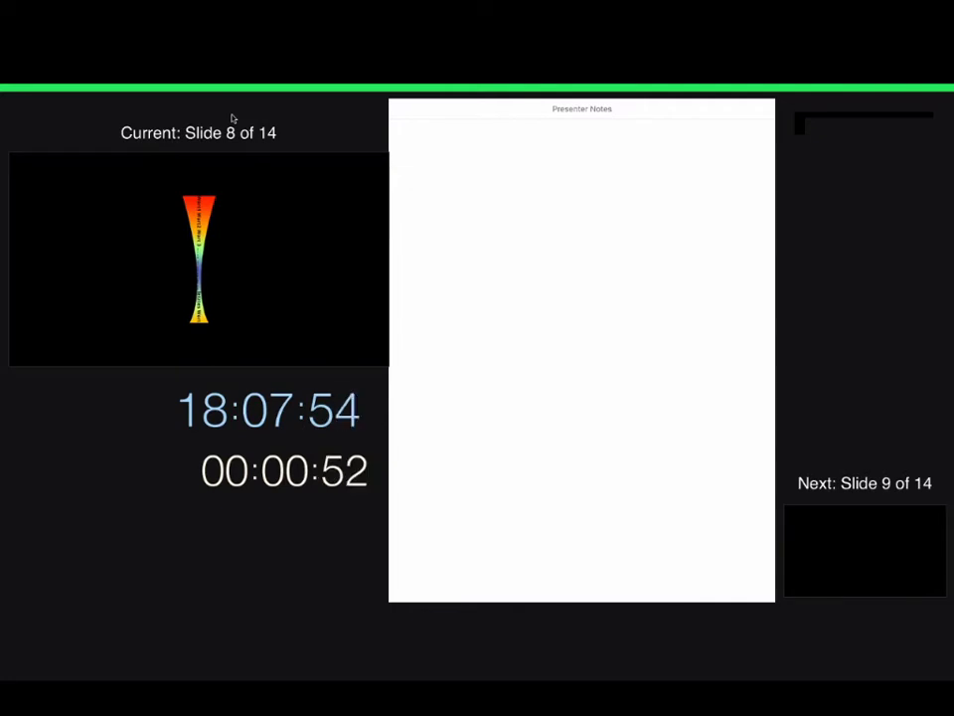
- Present the second text example with its highlighted phrases, advance to the dog picture on slide 12 and end the slideshow
key(Right)
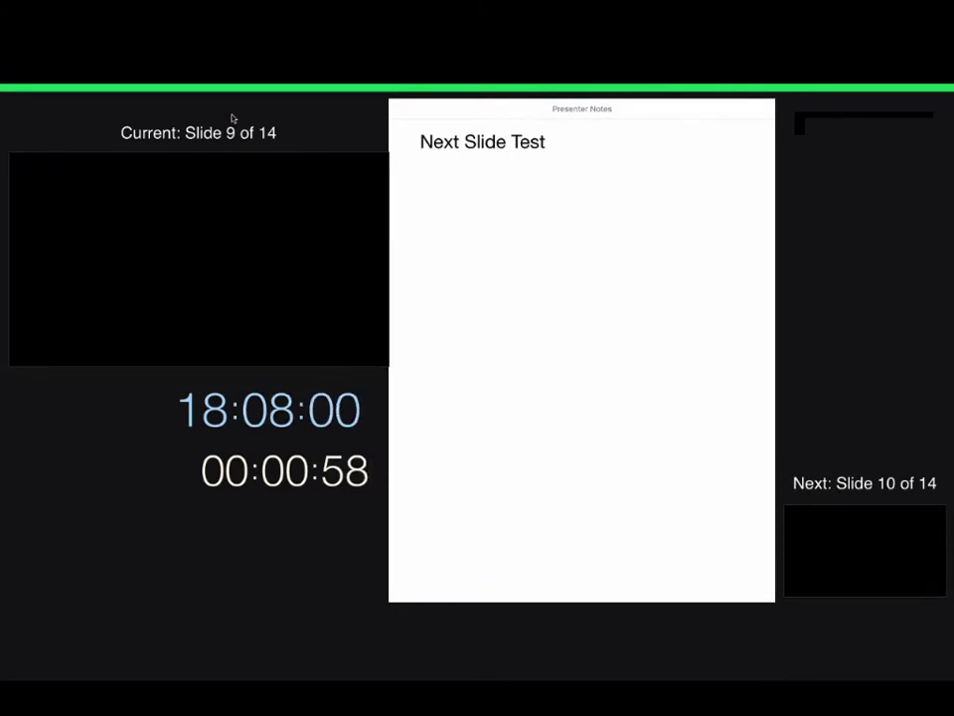
key(Right)
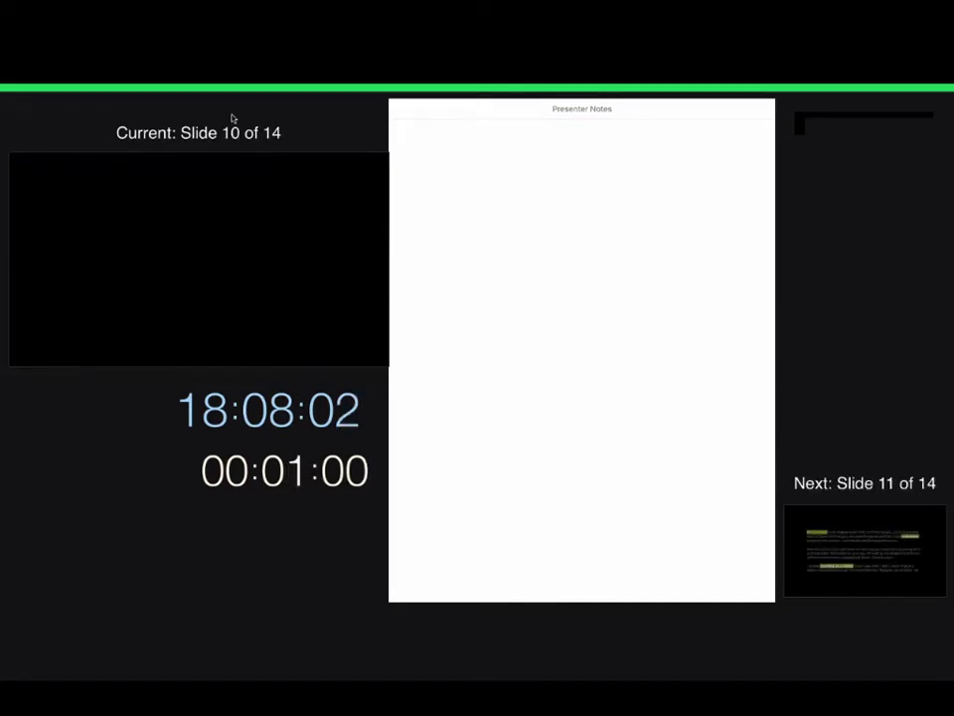
key(Right)
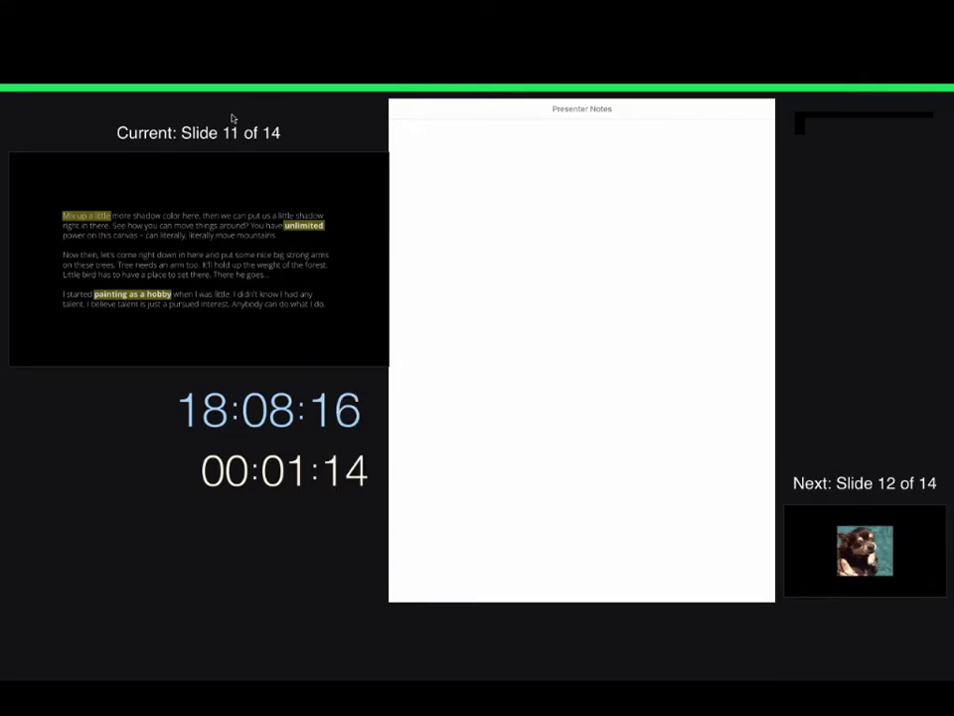
key(Right)
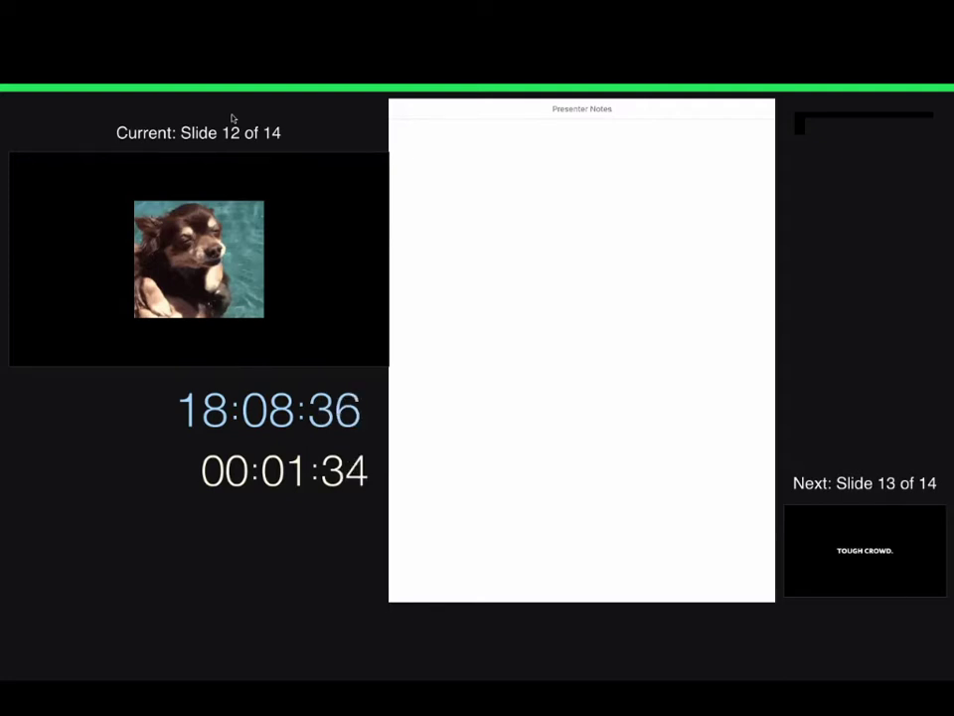
key(Escape)
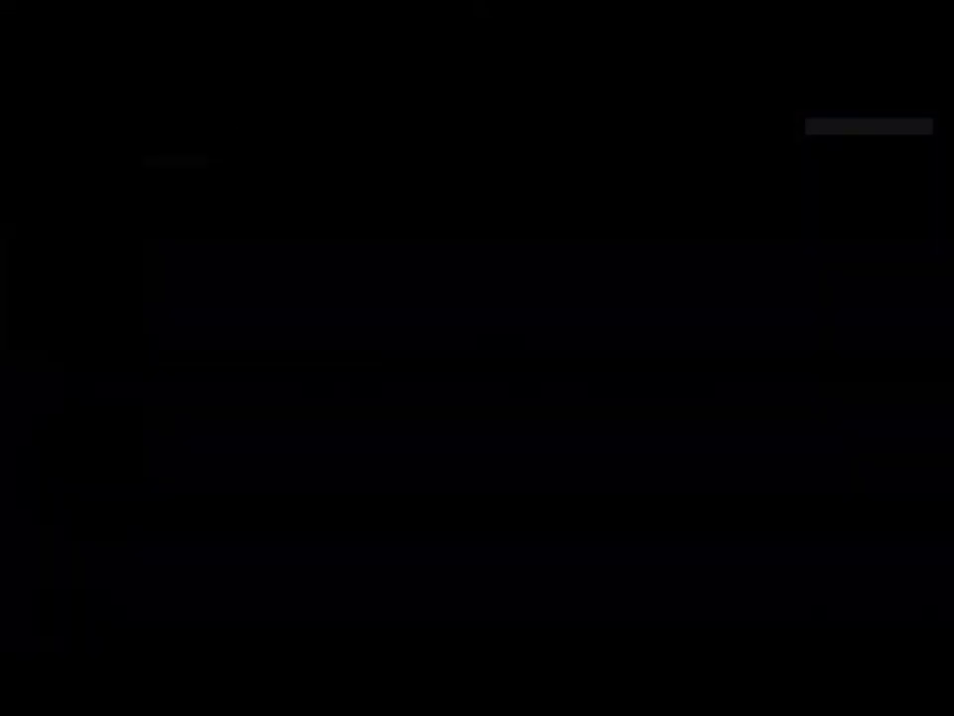
- Switch back to Chrome and examine the Crayonmono Swim home page from the hero image through the upcoming events to the footer
key(super+Tab)
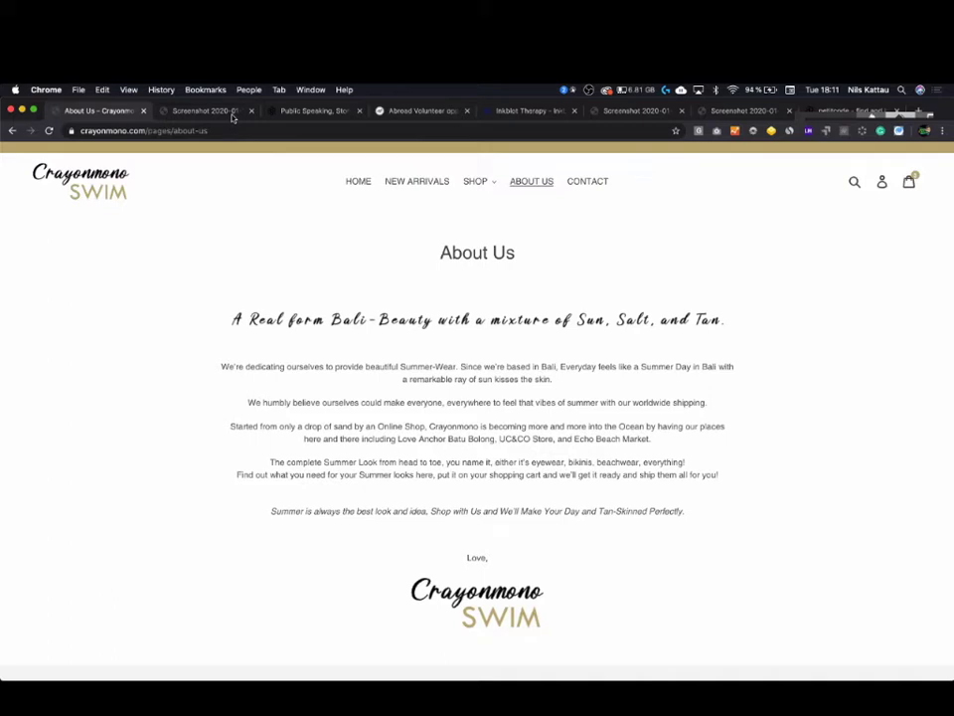
click(94, 188)
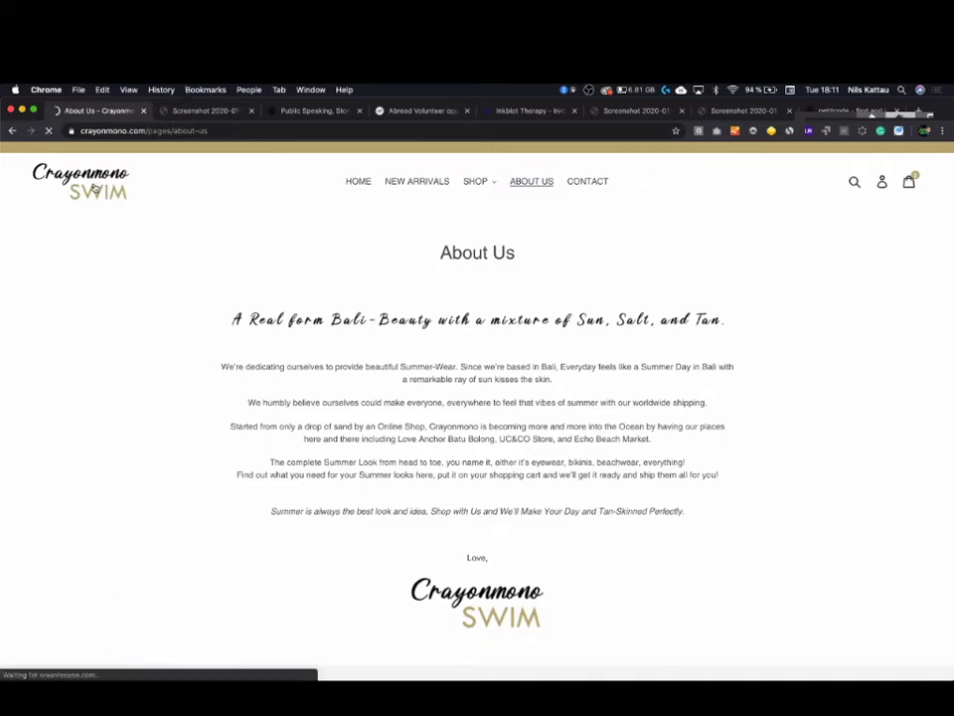
scroll(224, 311, down, 1)
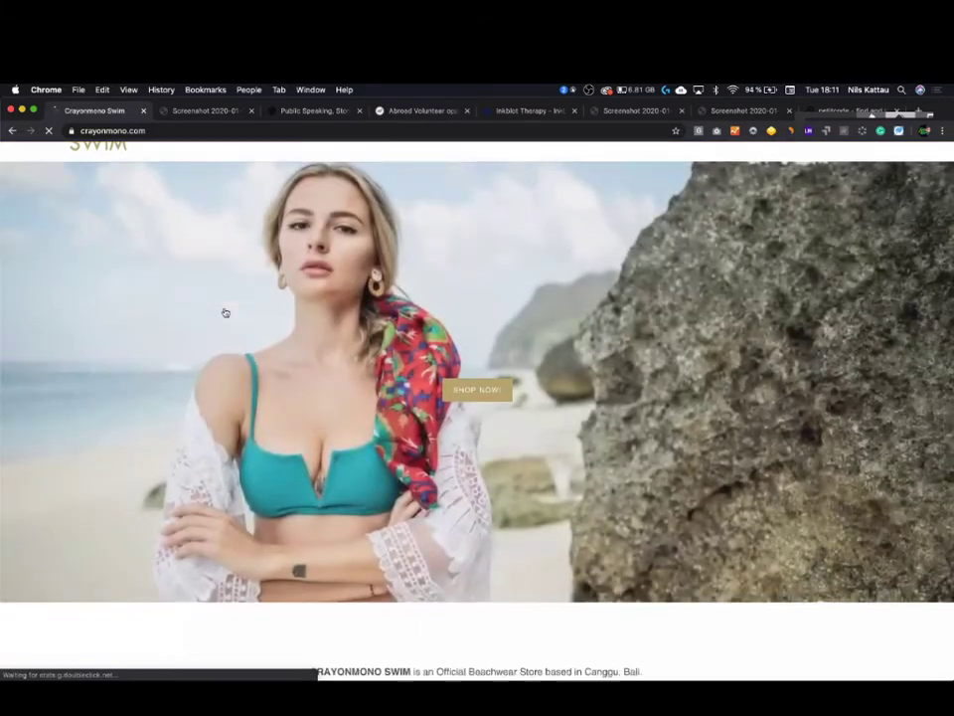
scroll(224, 312, down, 10)
scroll(223, 312, down, 5)
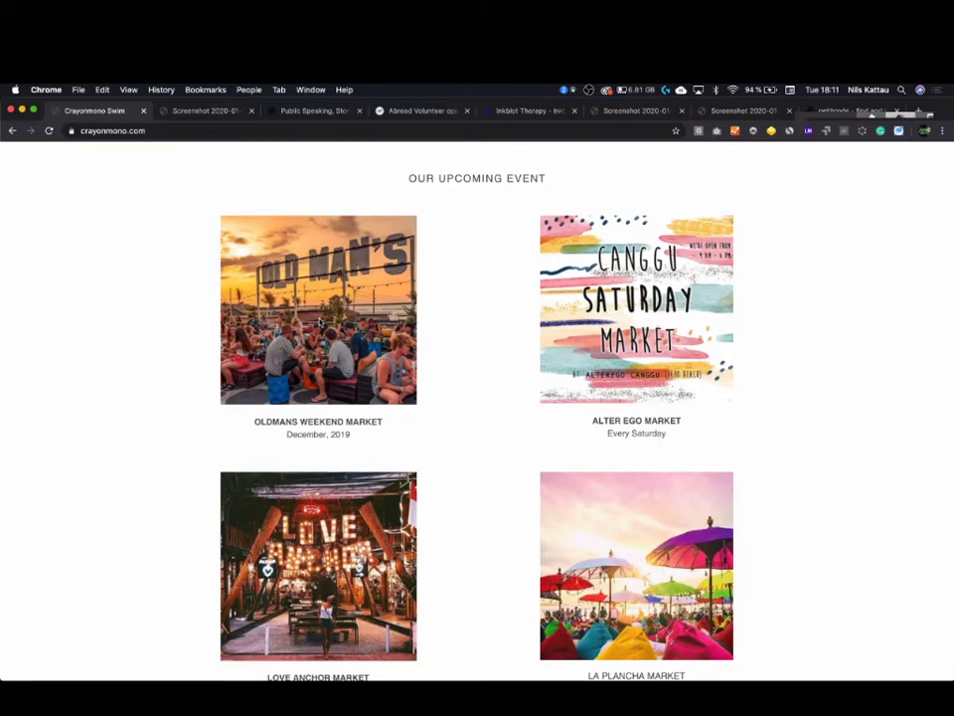
scroll(445, 513, down, 5)
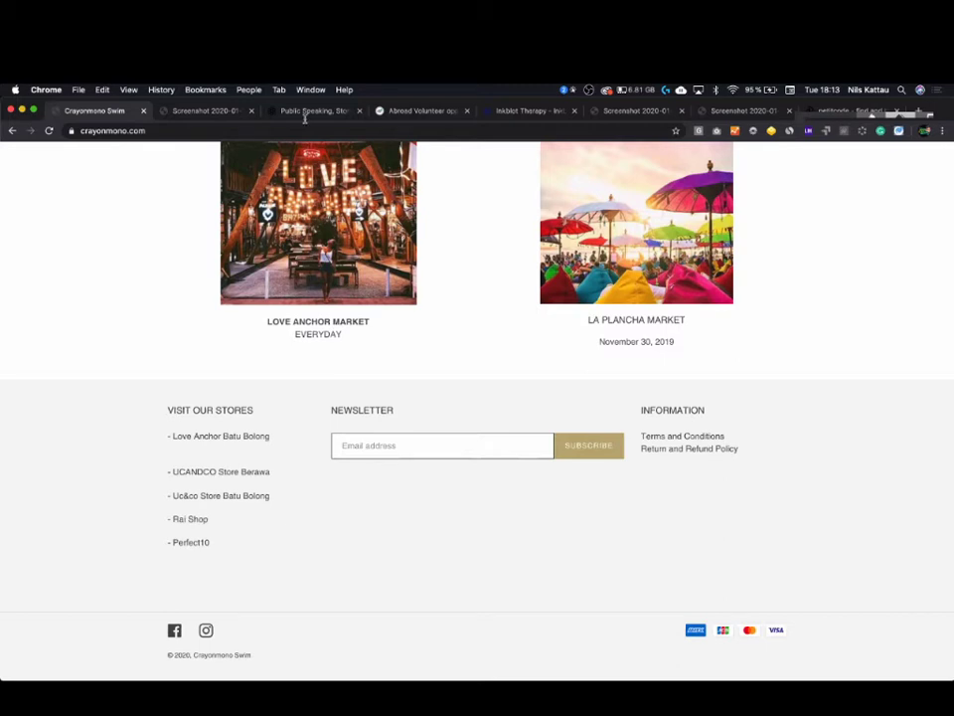
- View the Crayonmono Swim out-of-stock checkout screenshot, switch to the Dojo Bali public speaking workshop page and skim its hero and Day 1 section
click(219, 111)
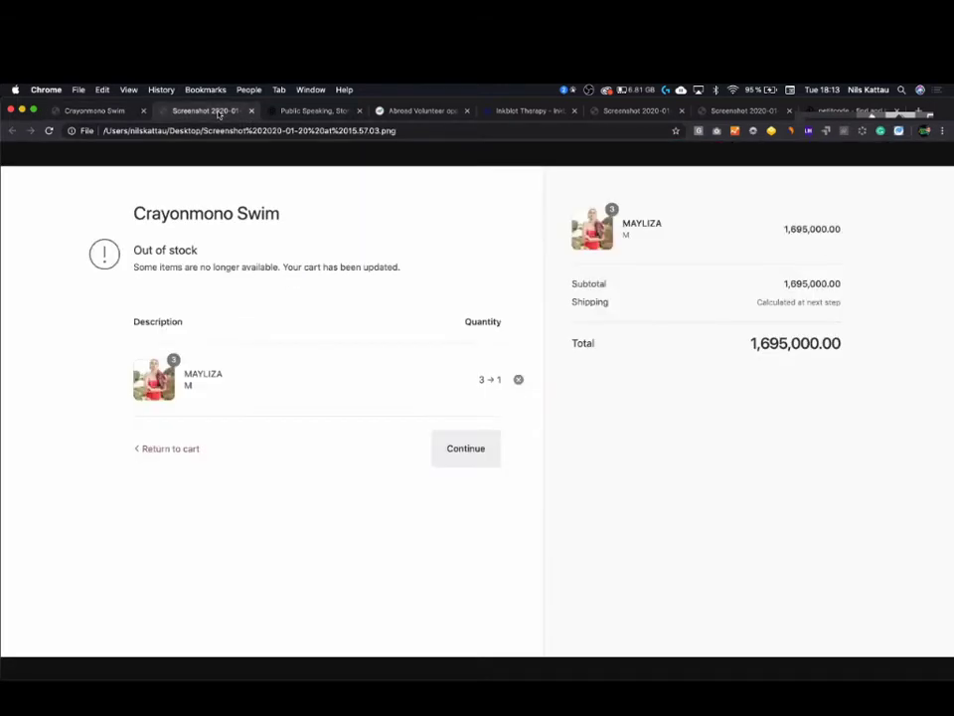
click(307, 111)
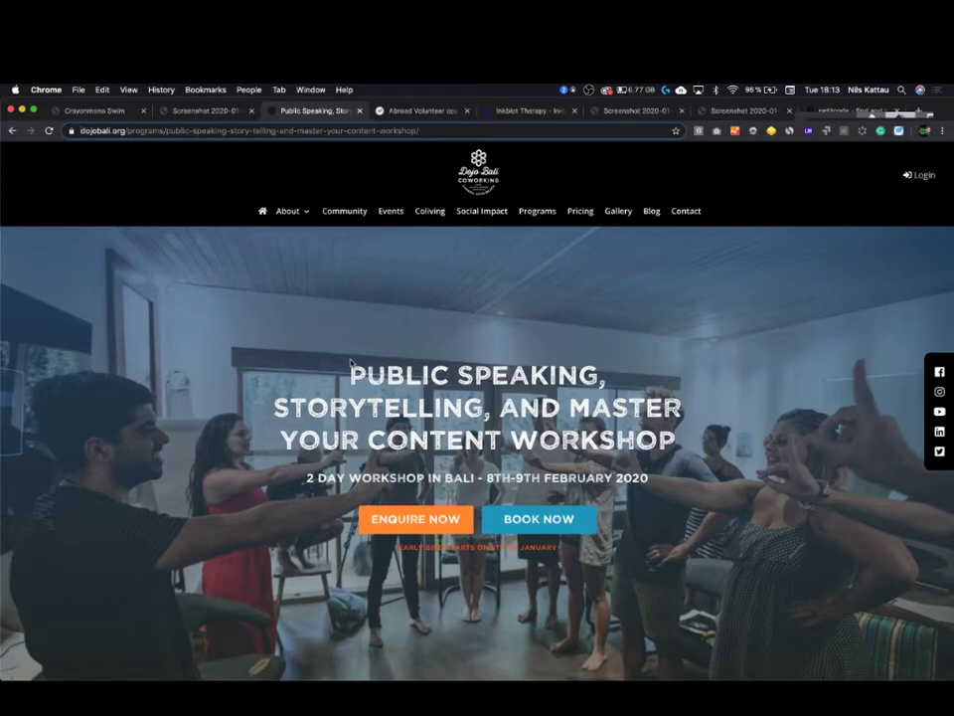
scroll(350, 363, down, 20)
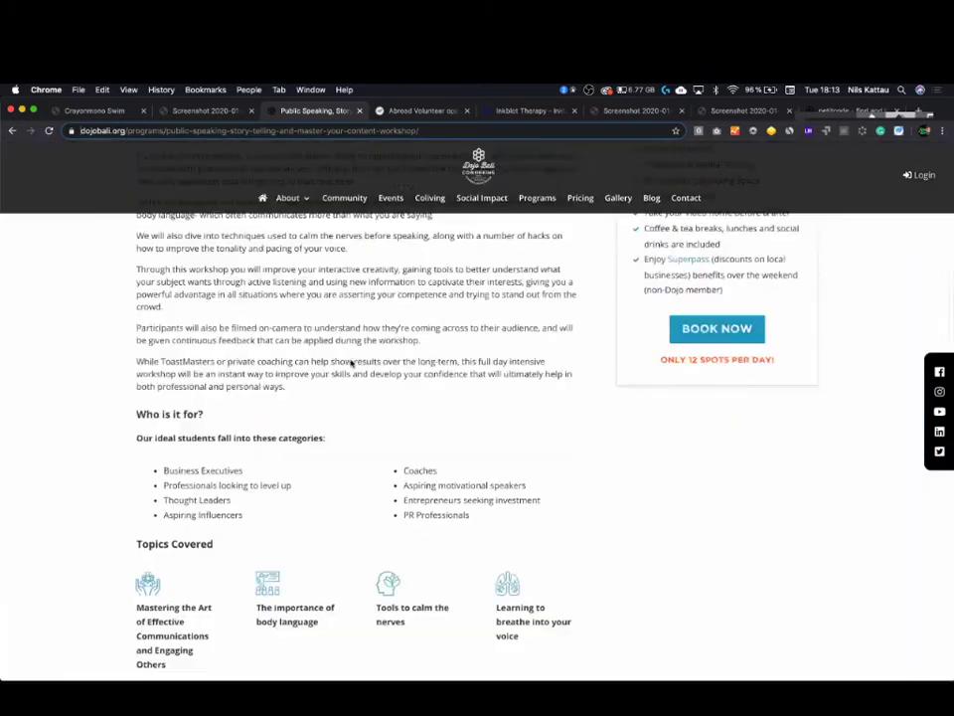
scroll(350, 364, up, 15)
scroll(350, 364, up, 10)
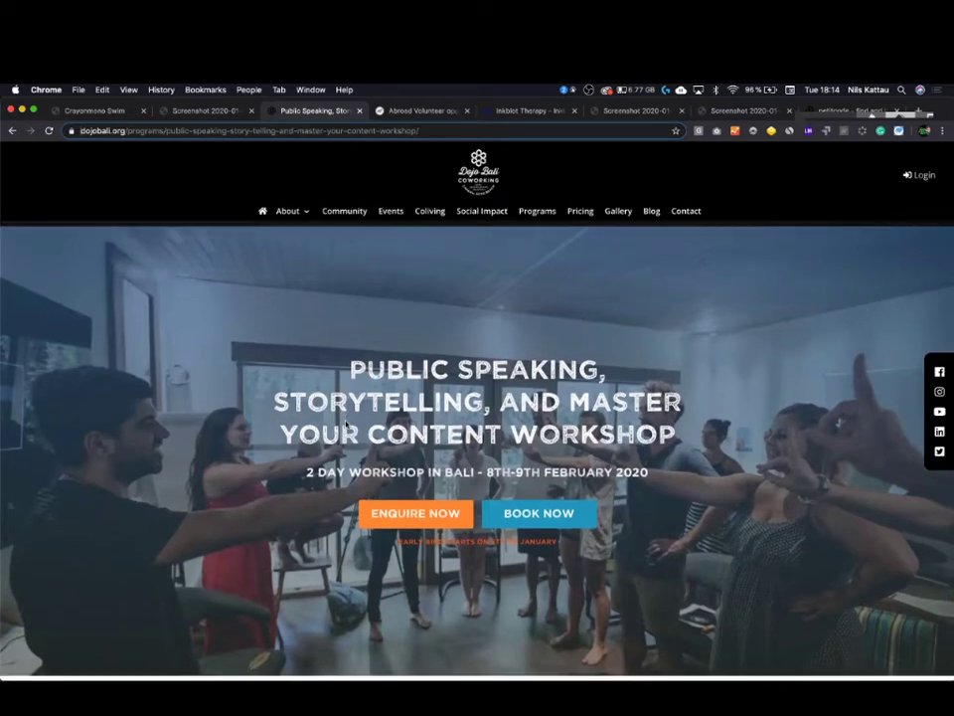
scroll(346, 423, down, 5)
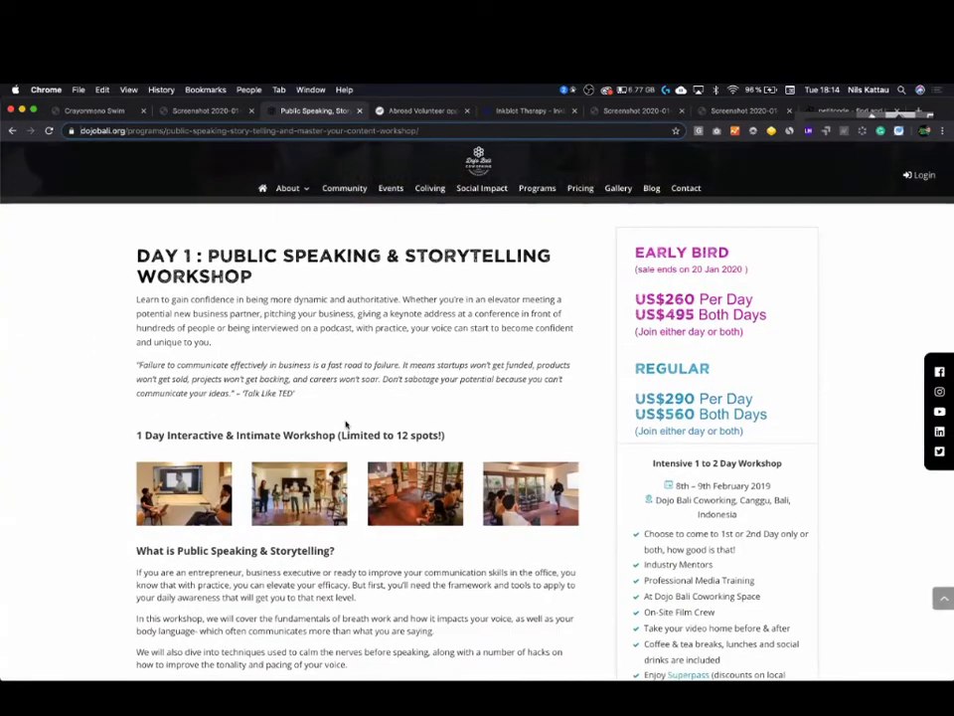
scroll(346, 421, down, 2)
scroll(347, 421, up, 10)
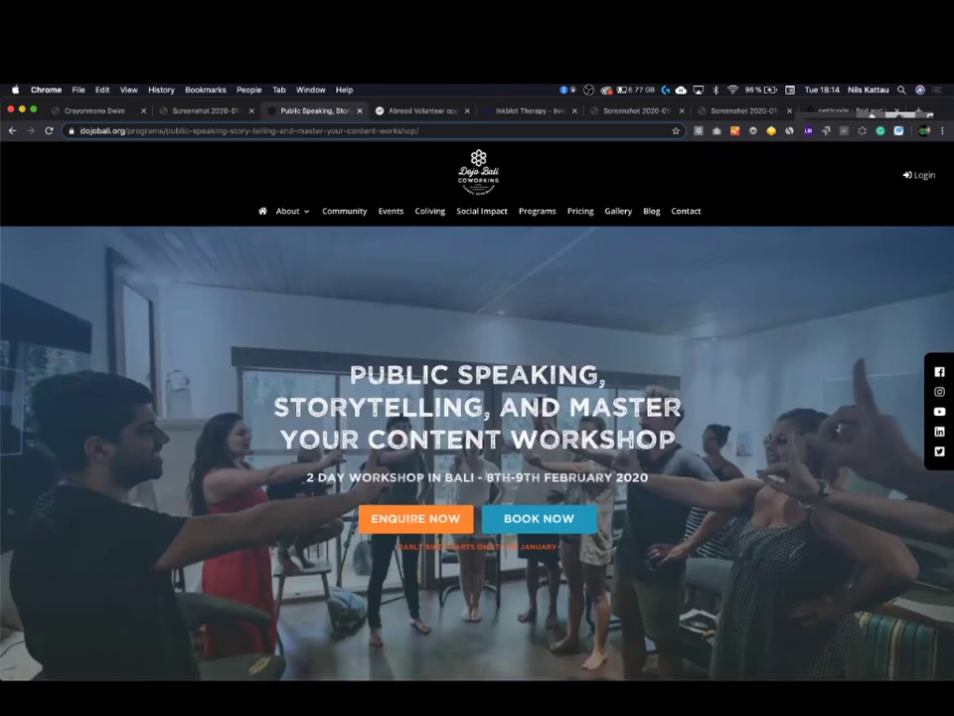
- Highlight the date "8th-9th February 2020" in the workshop hero subtitle and clear the highlight
drag(486, 477, 730, 479)
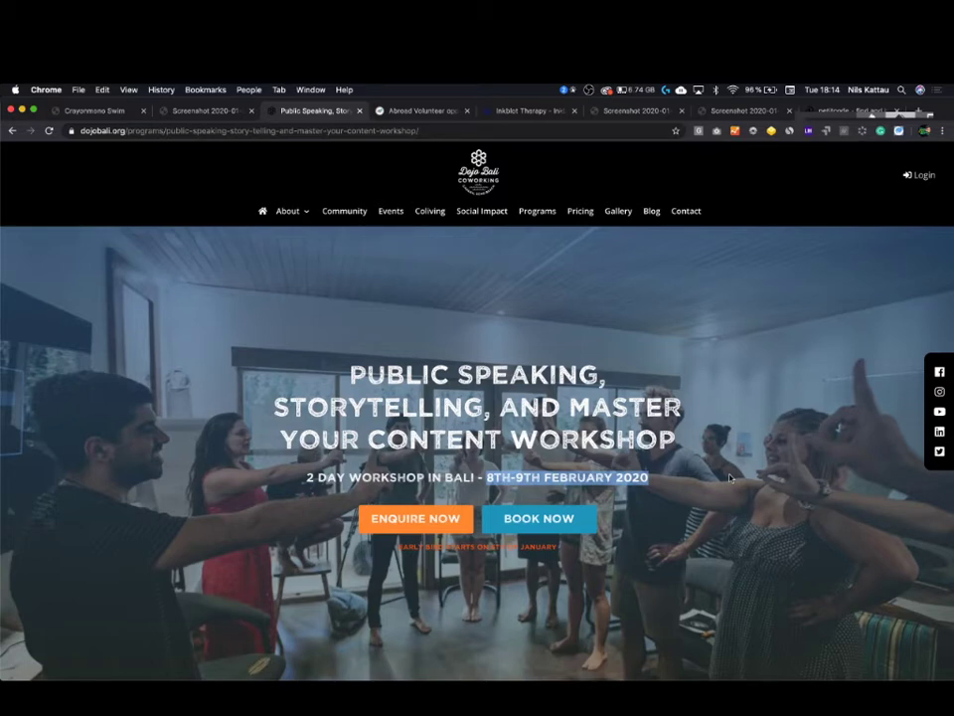
click(750, 497)
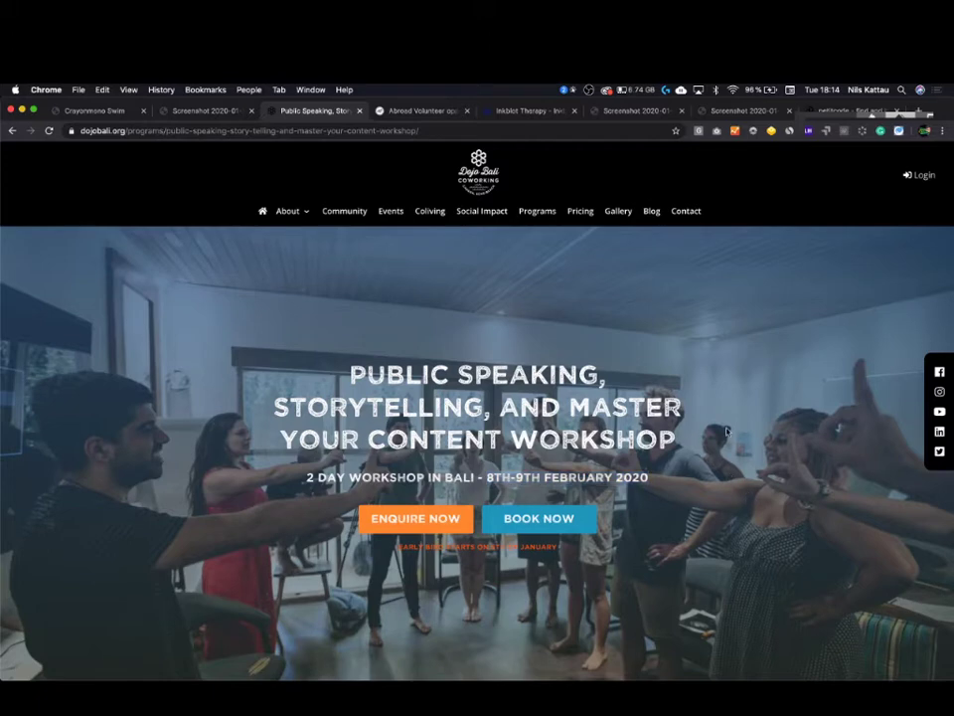
scroll(740, 467, down, 3)
scroll(727, 431, up, 2)
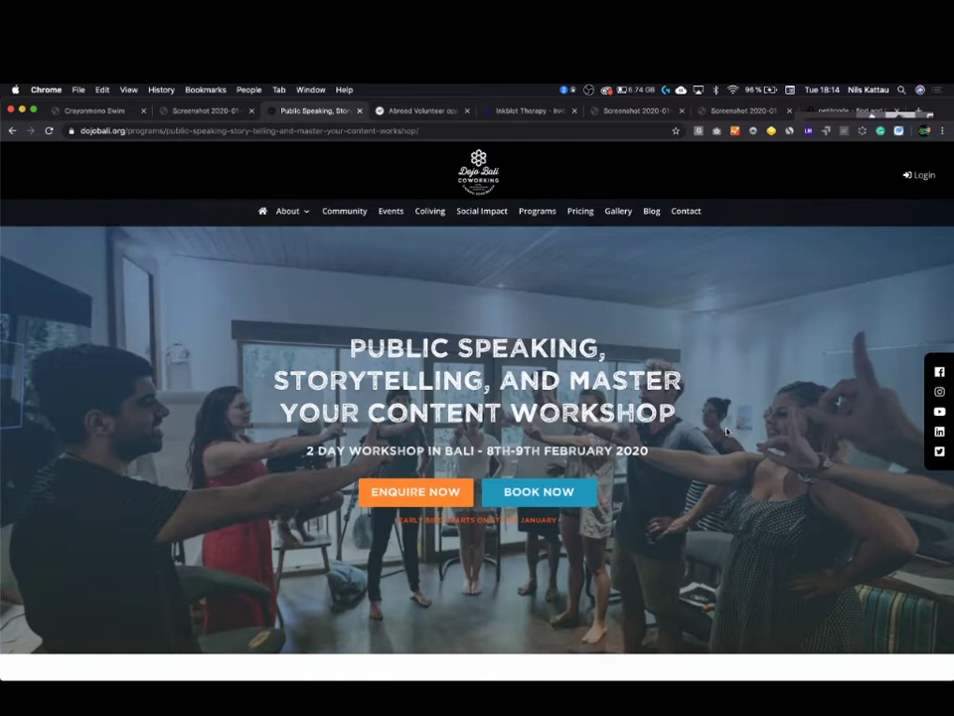
- View the group exercise photo Public-Speaking-6 and the following photo in the workshop gallery, close the viewer and return to the hero
scroll(711, 477, down, 15)
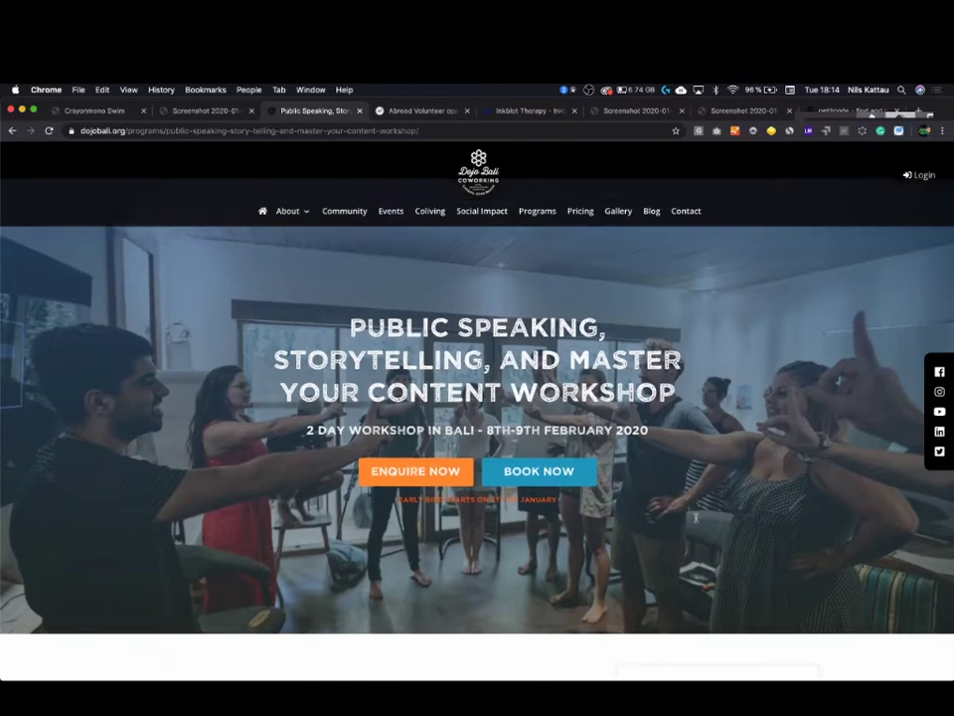
scroll(696, 523, down, 5)
scroll(210, 486, up, 1)
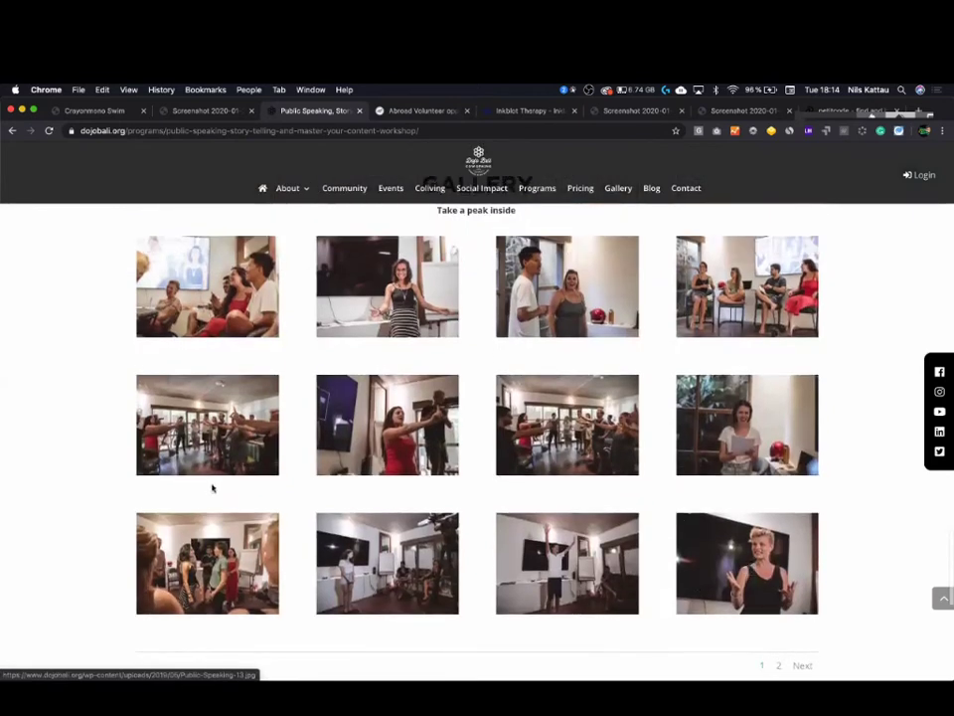
click(192, 431)
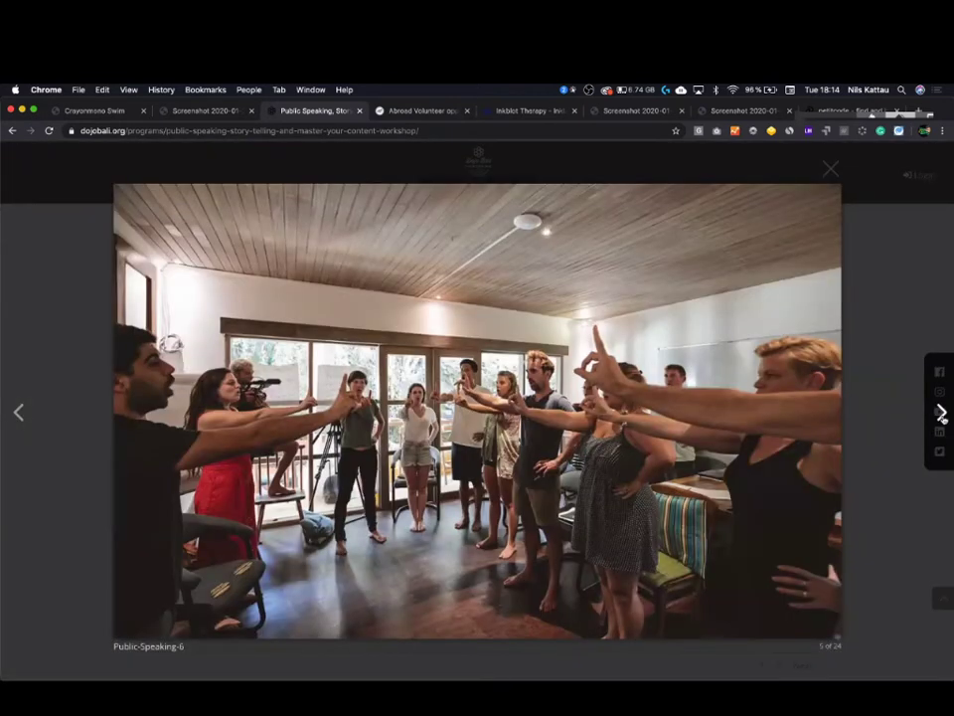
click(939, 412)
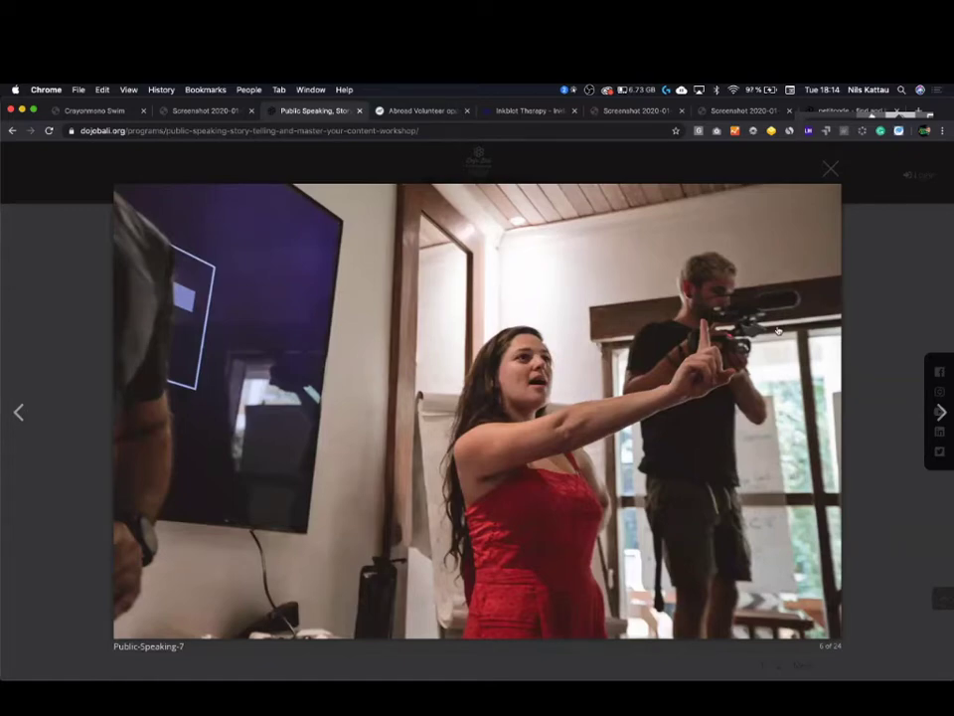
click(907, 277)
scroll(805, 320, up, 5)
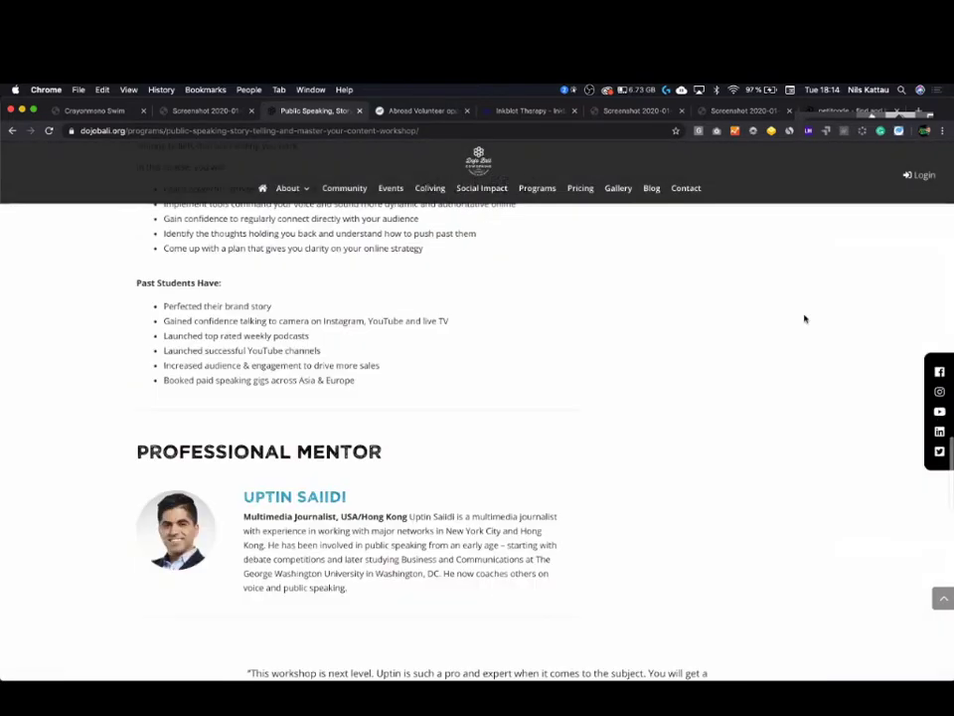
scroll(805, 319, up, 10)
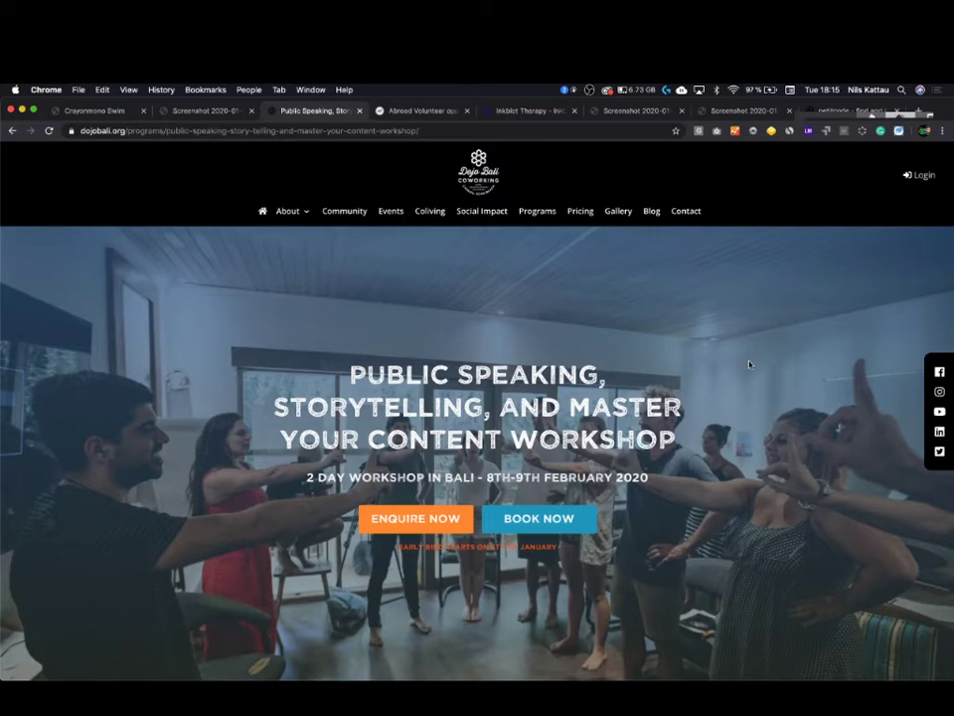
- Examine the hero headline and booking buttons together with the Day 1 introduction, the pricing box and the "Who is it for?" list
scroll(782, 414, down, 3)
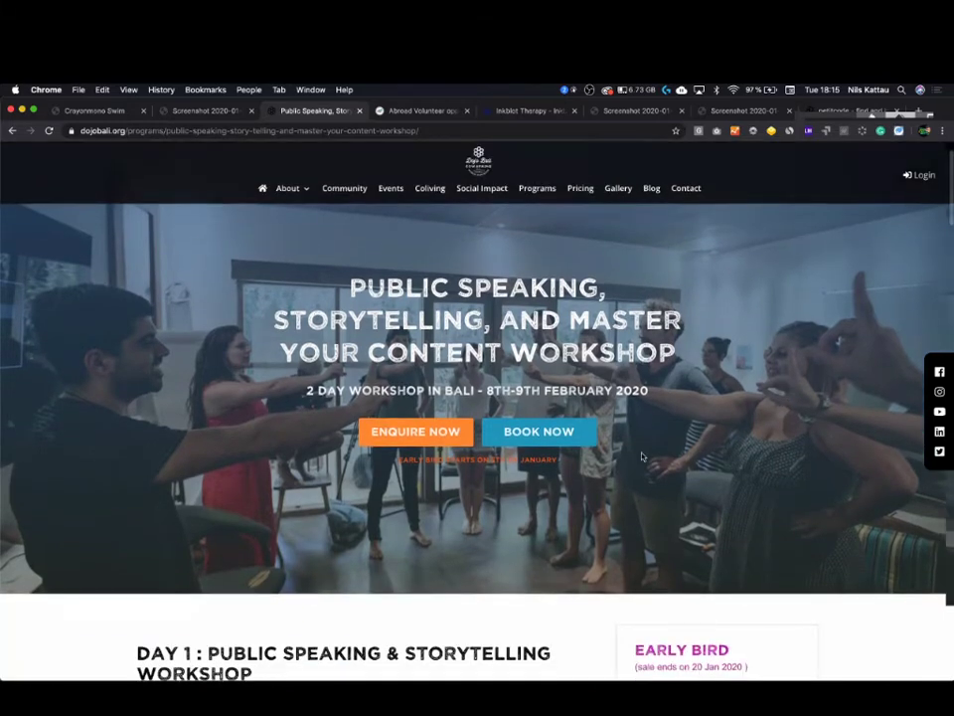
scroll(641, 456, up, 3)
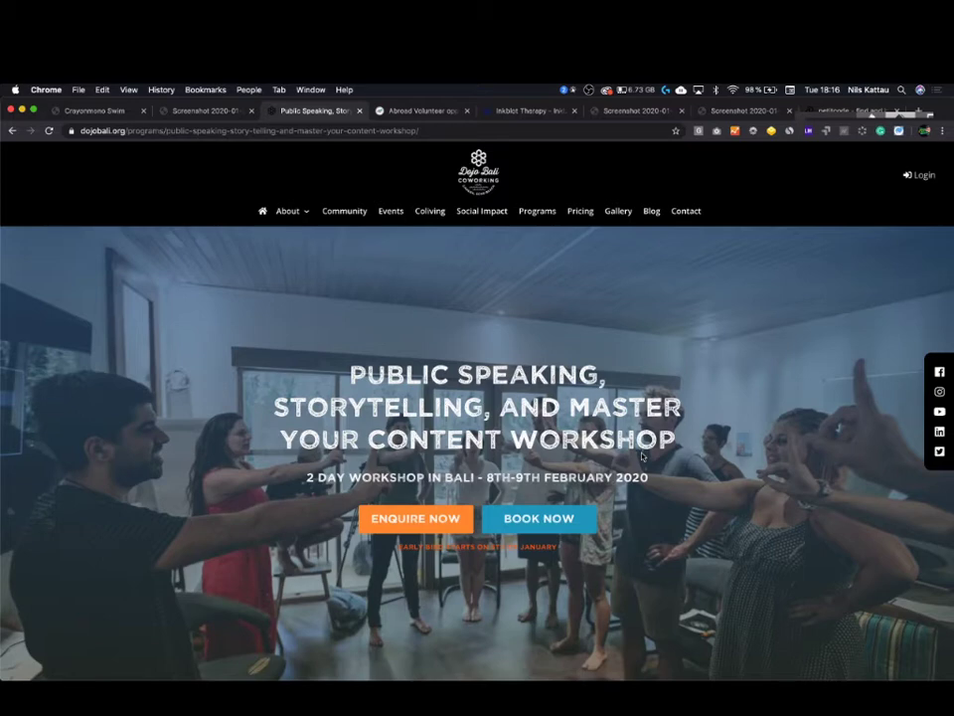
scroll(677, 545, down, 5)
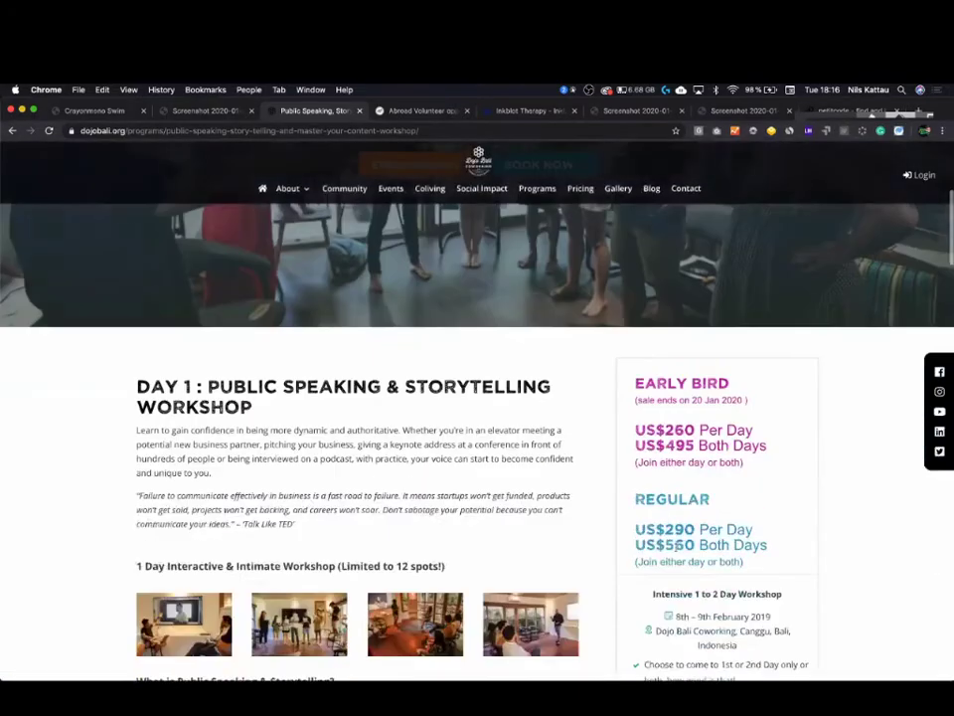
scroll(677, 545, down, 1)
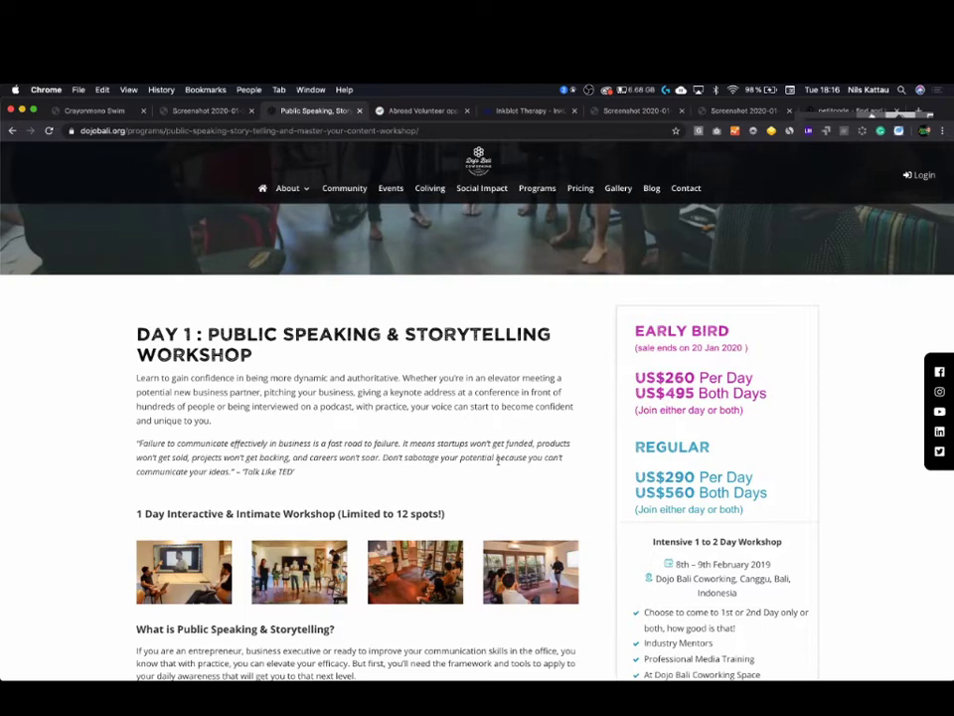
scroll(498, 460, up, 6)
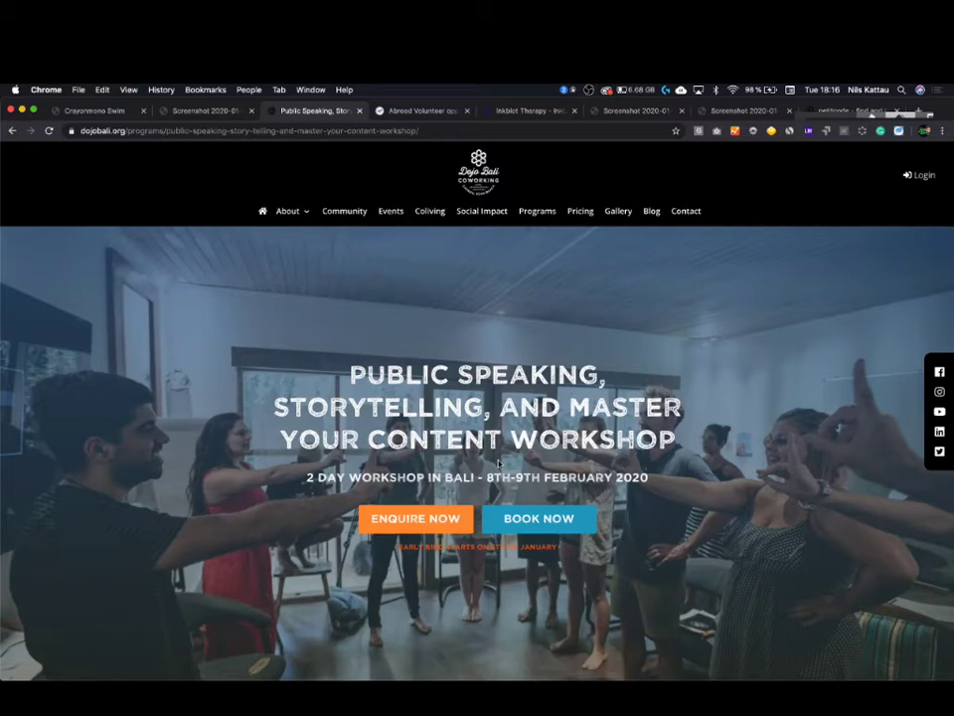
scroll(500, 463, down, 5)
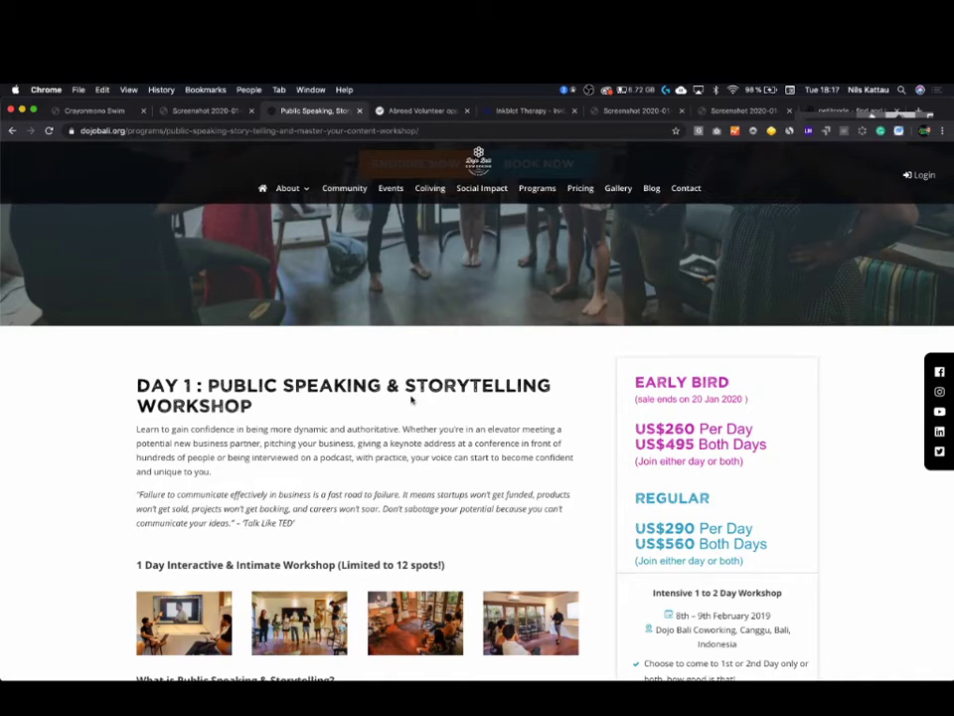
scroll(159, 354, down, 10)
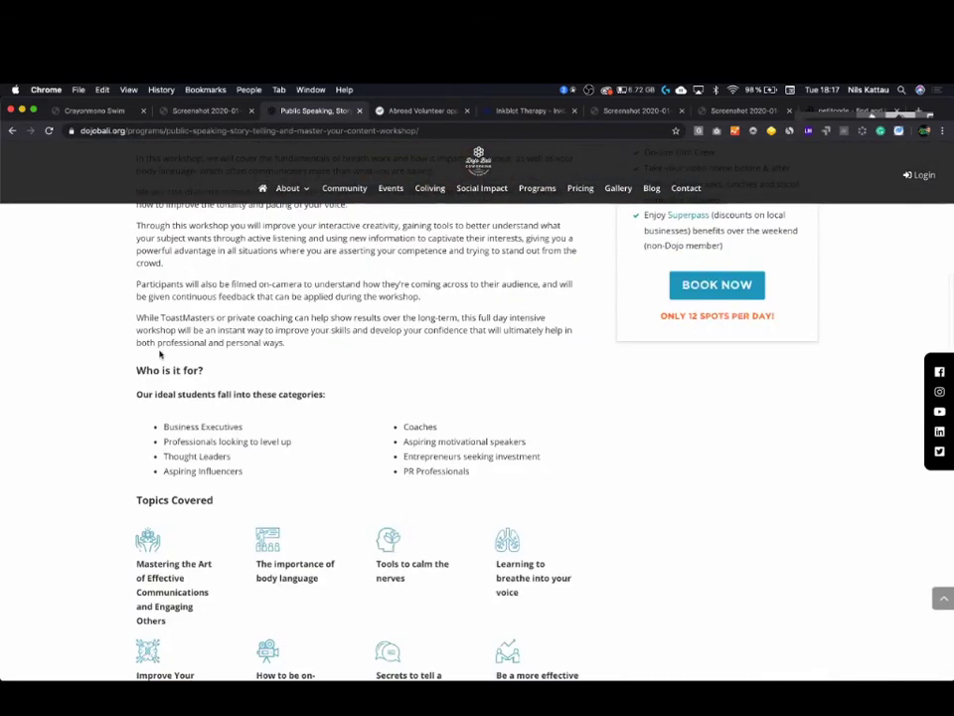
scroll(260, 416, up, 10)
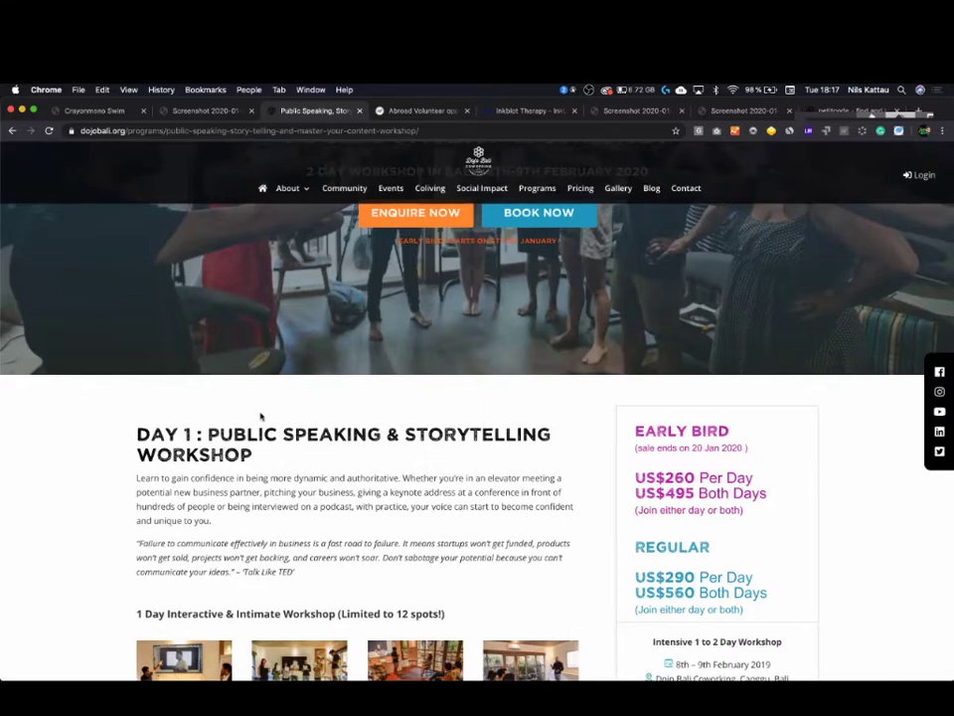
- Read the workshop page from the Day 1 text through the topics covered and Day 2 content to the Professional Mentor section
scroll(260, 416, down, 10)
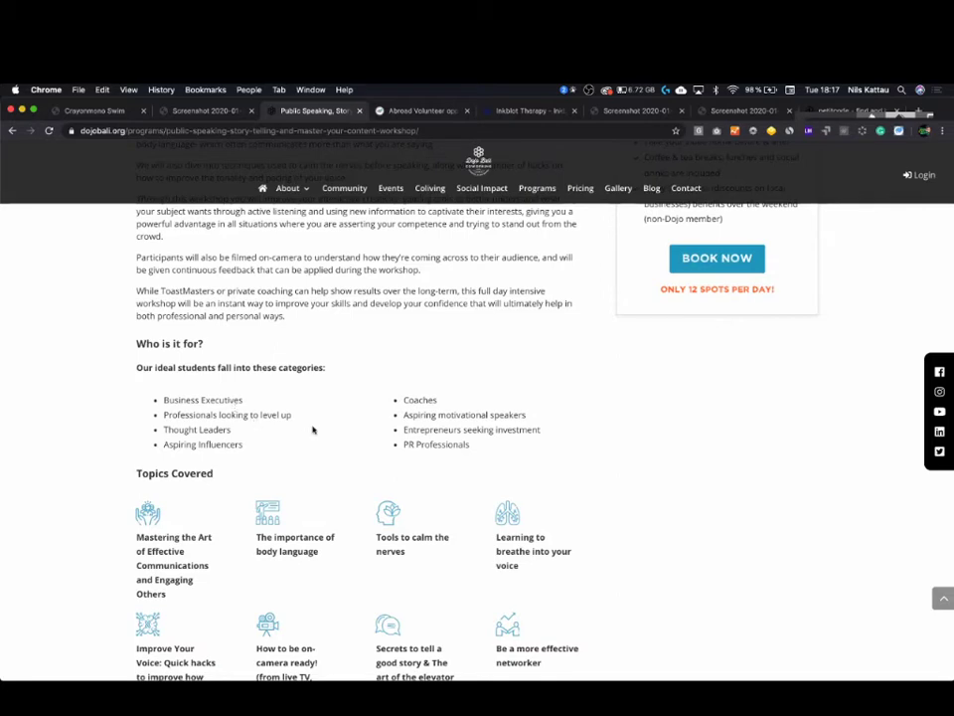
scroll(286, 421, up, 1)
scroll(286, 420, down, 5)
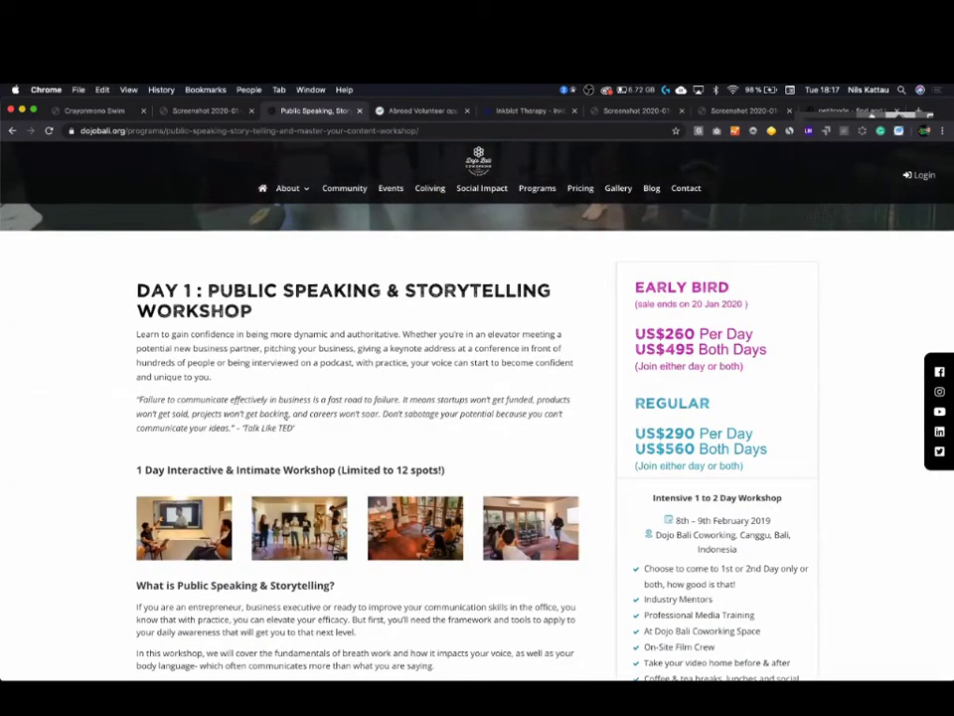
scroll(290, 418, down, 5)
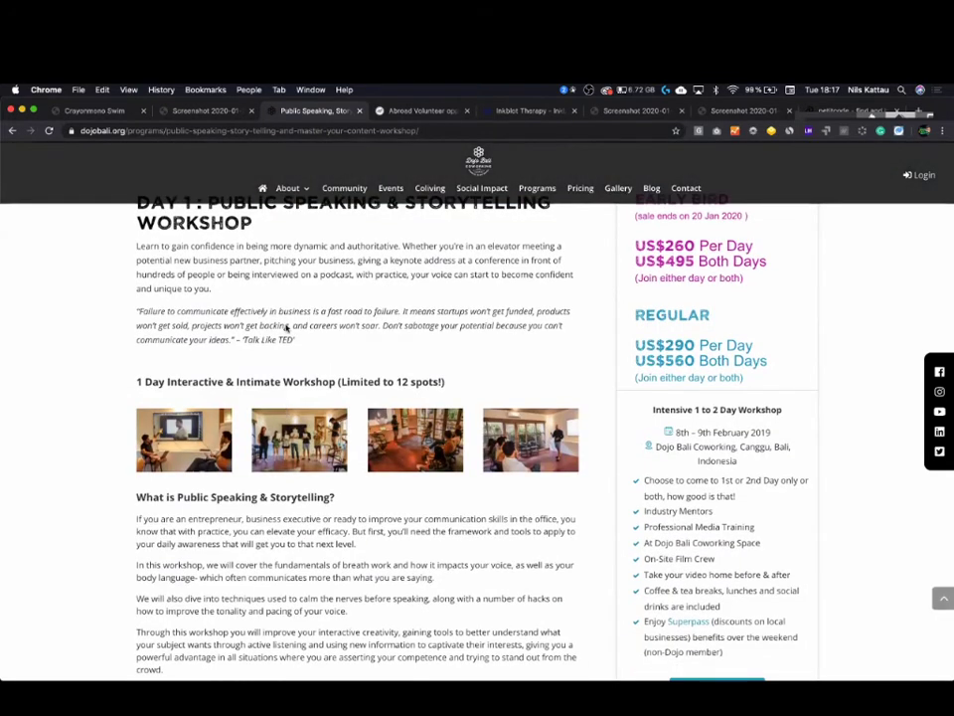
scroll(291, 422, down, 3)
scroll(334, 315, down, 4)
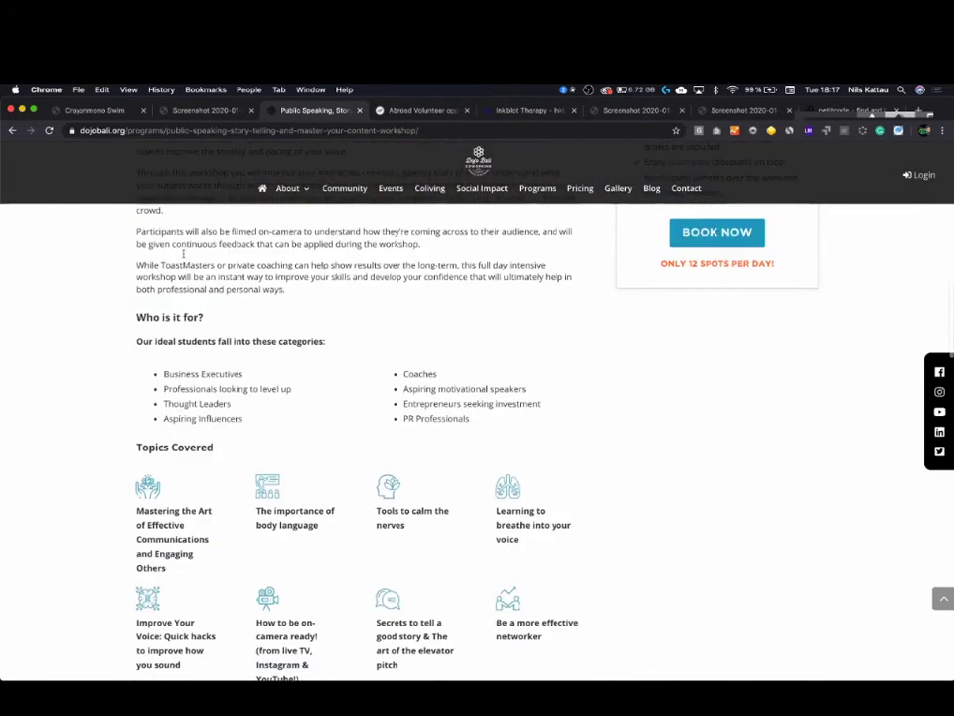
scroll(334, 392, down, 4)
scroll(196, 346, down, 10)
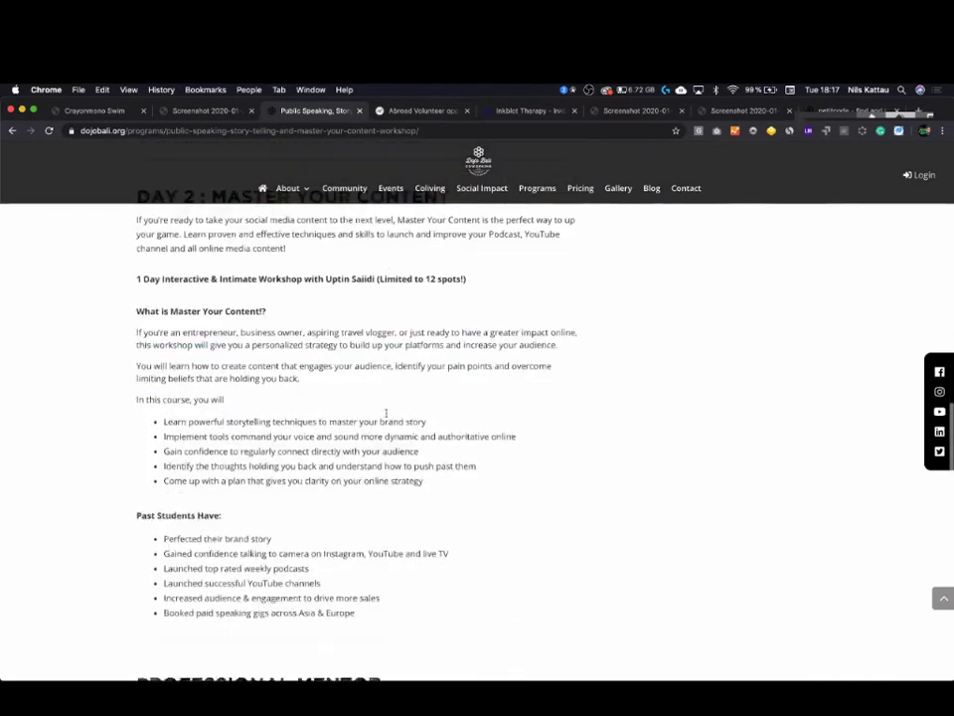
scroll(196, 346, up, 1)
scroll(283, 364, down, 3)
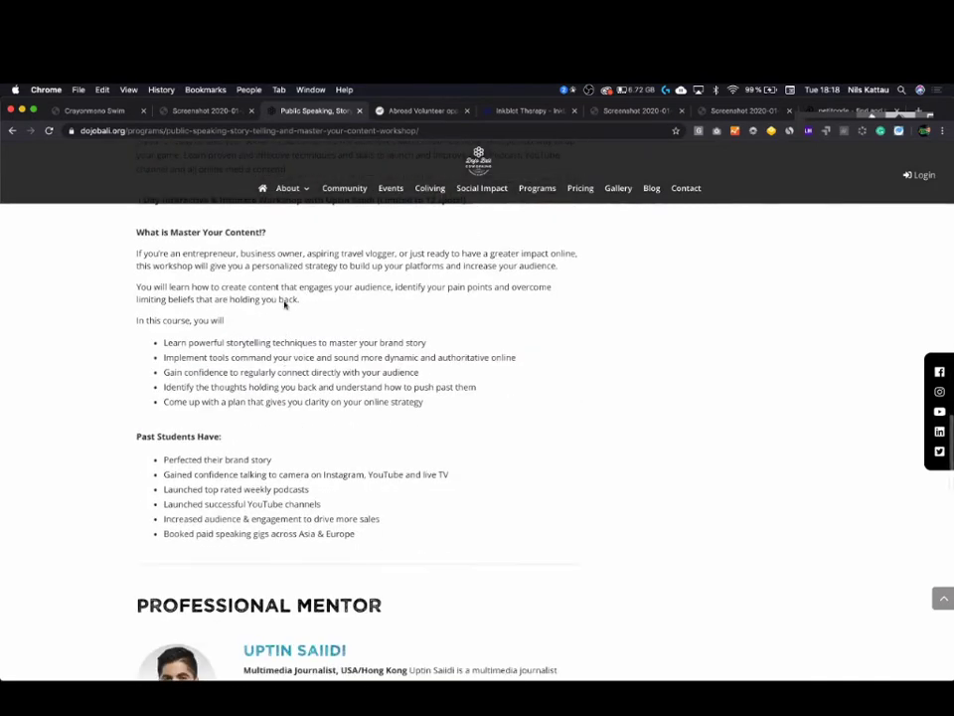
scroll(284, 365, down, 3)
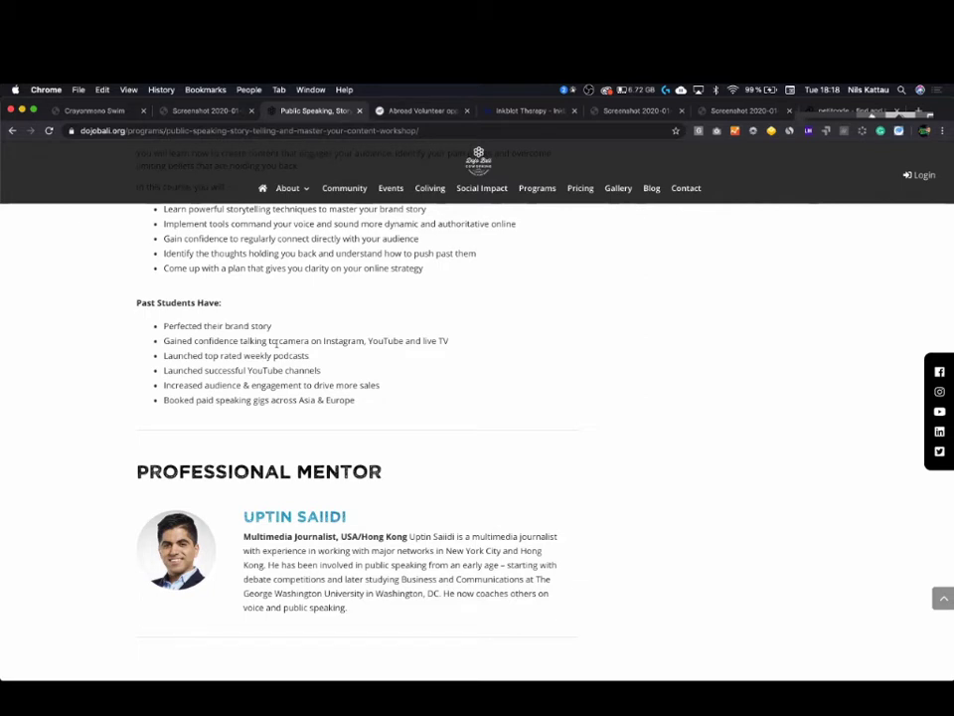
- Re-examine the "What is Public Speaking & Storytelling?" paragraphs and the Dojo Programs video above the Day 2 heading
scroll(276, 343, up, 10)
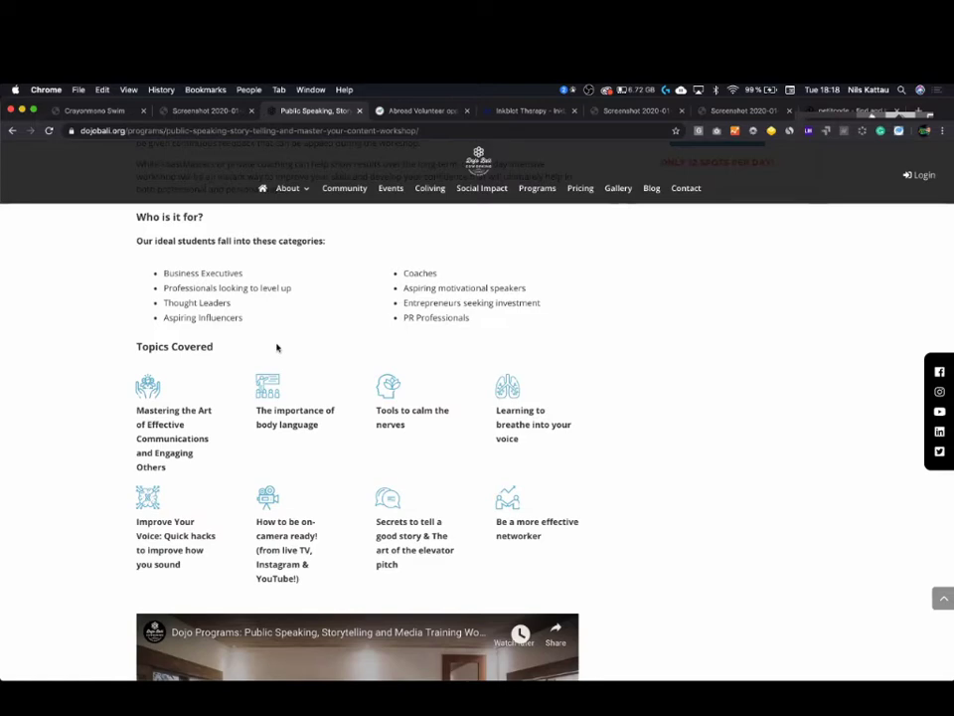
scroll(276, 347, up, 5)
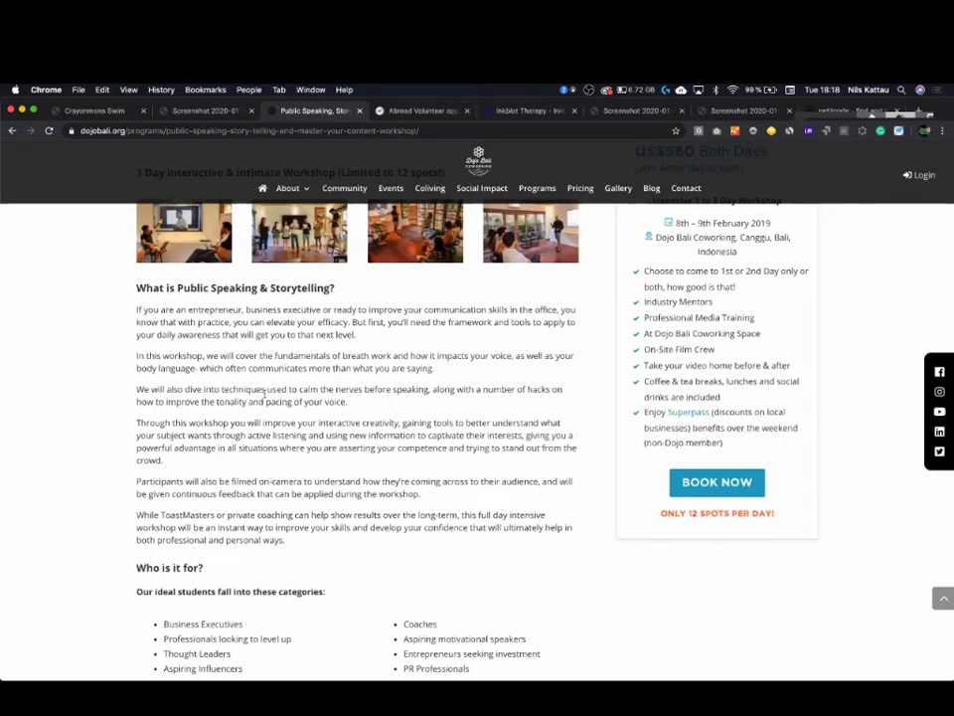
scroll(268, 396, down, 1)
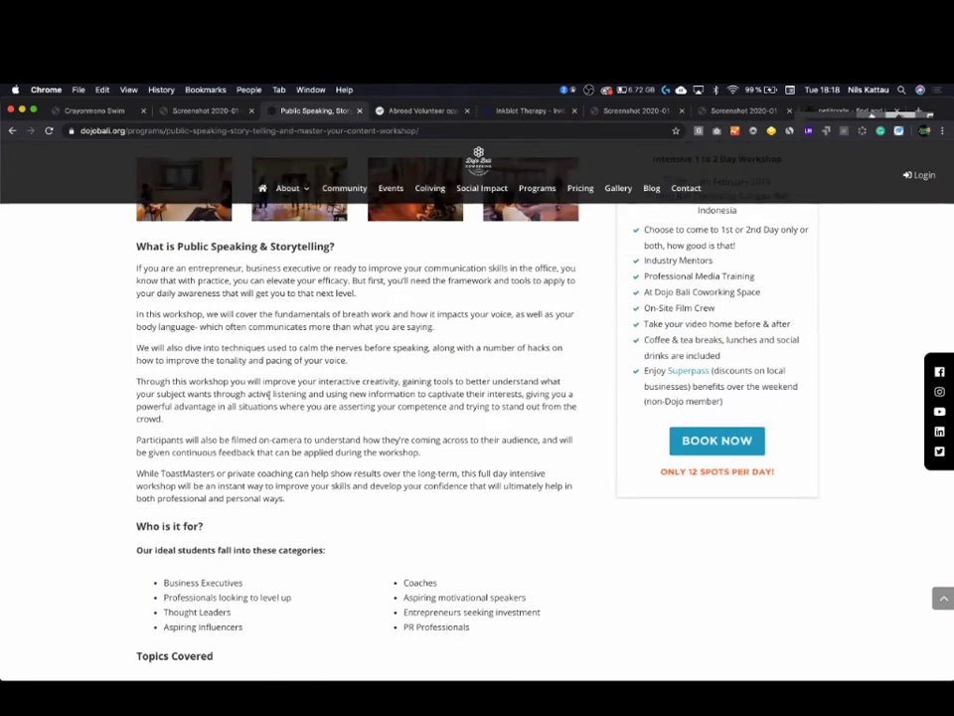
scroll(268, 396, up, 1)
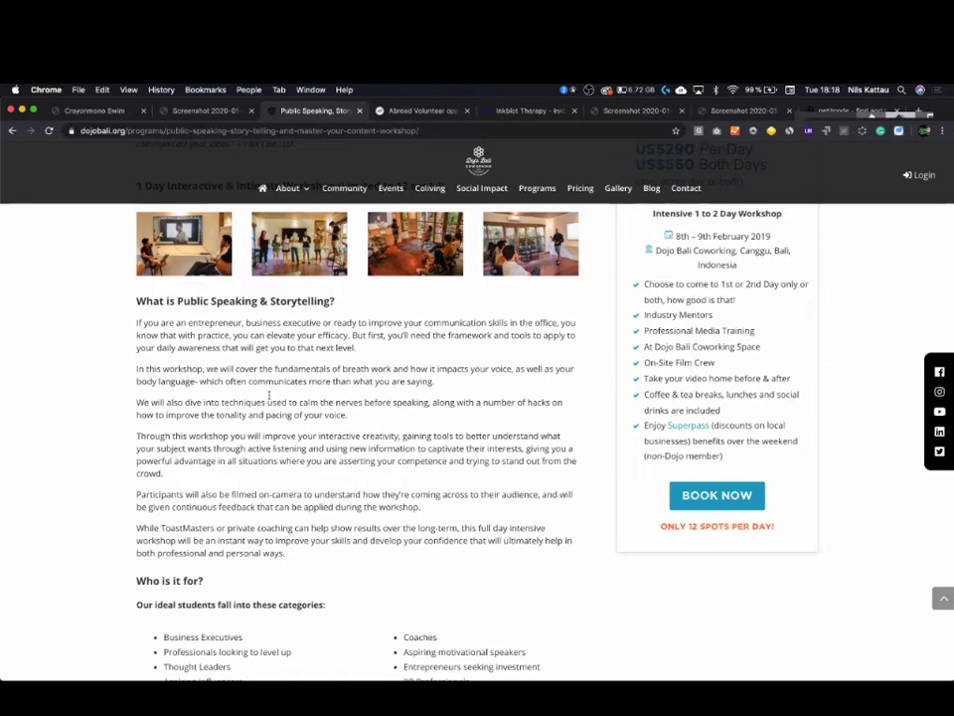
scroll(268, 396, down, 10)
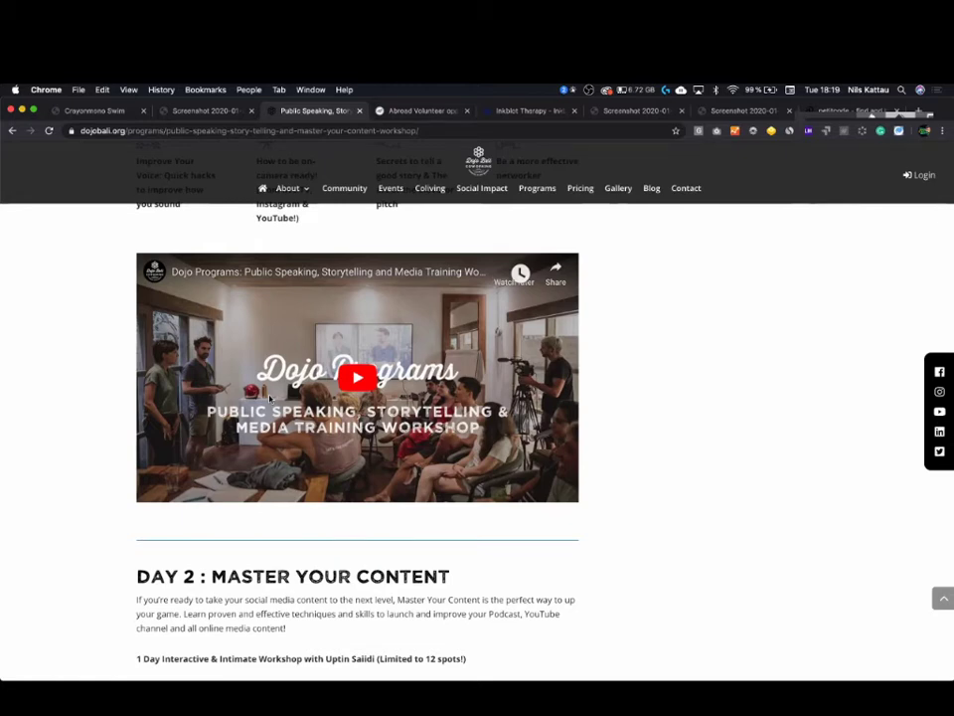
- Play the Dojo Programs video, open the suggested "This 9 Year Old Bassist Plays Better Than Me??" video on YouTube and close its page
click(363, 384)
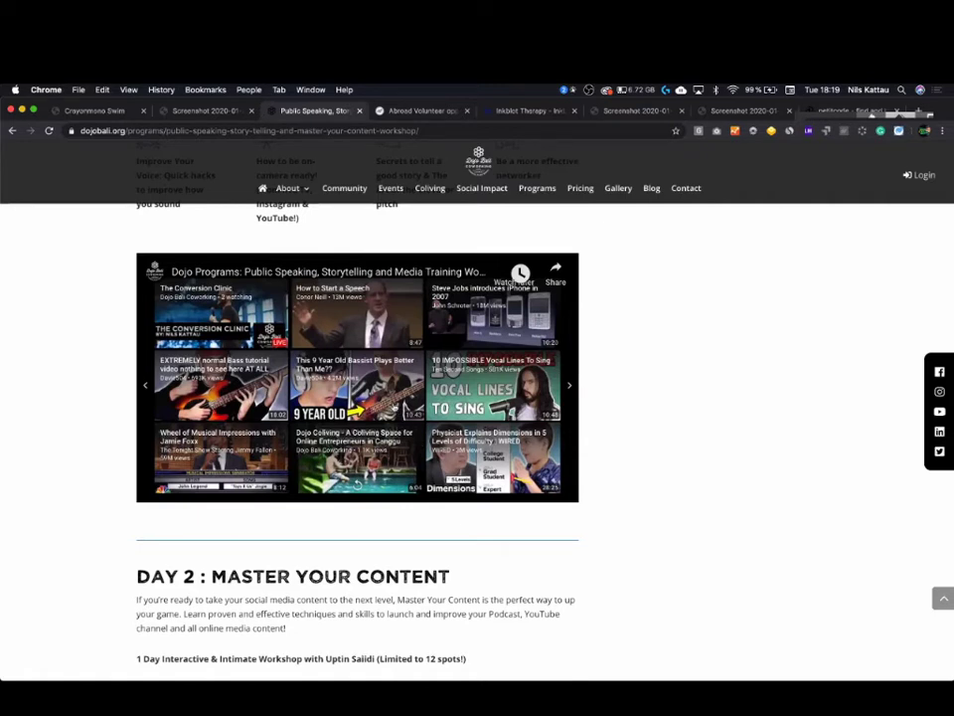
click(393, 404)
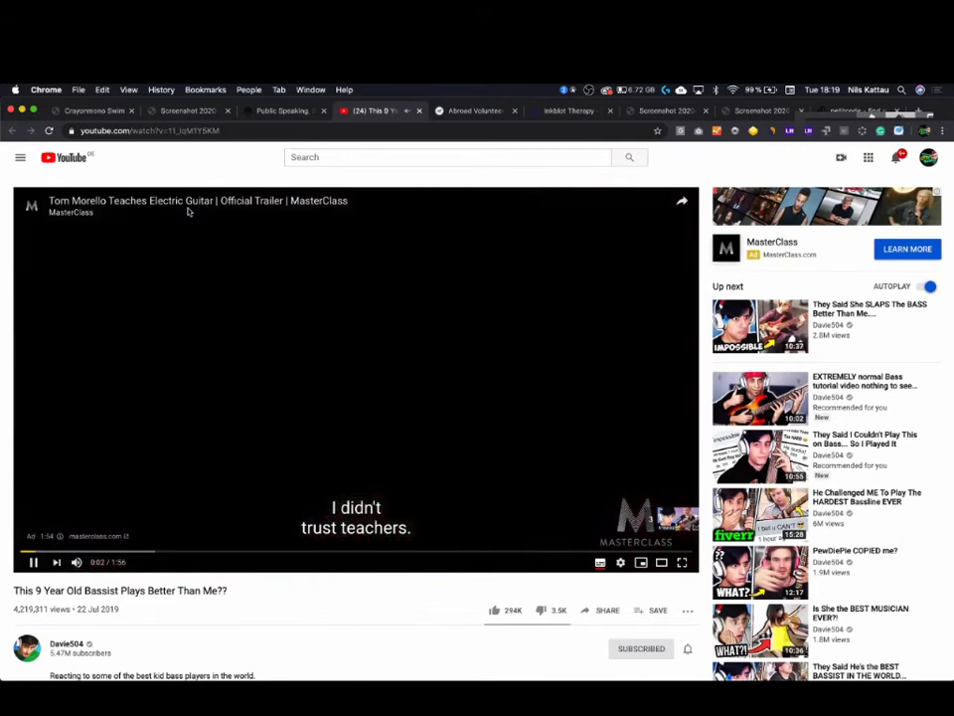
key(super+w)
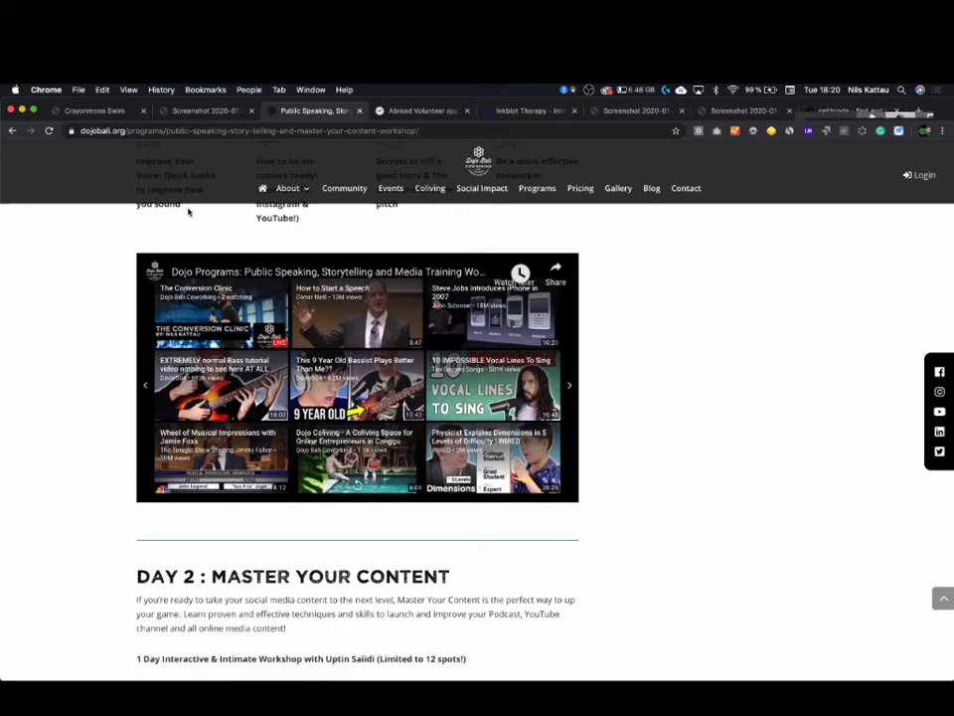
- Examine the Professional Mentor section, the testimonial below it and the Gallery heading, highlighting the heading briefly
scroll(790, 608, down, 10)
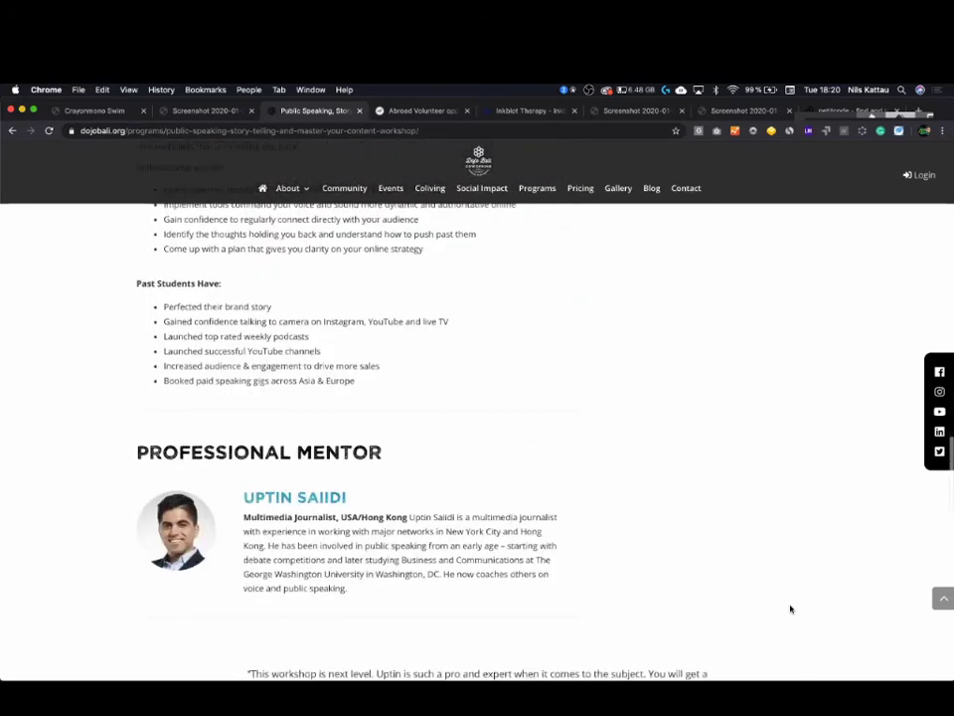
scroll(790, 608, down, 4)
scroll(790, 608, up, 1)
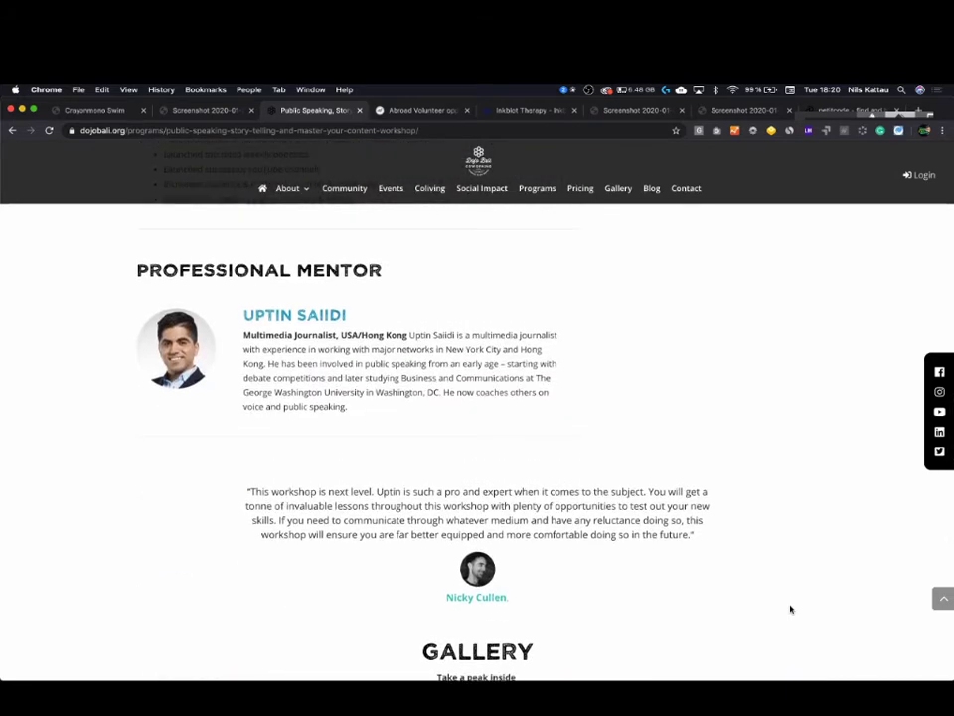
scroll(791, 608, down, 1)
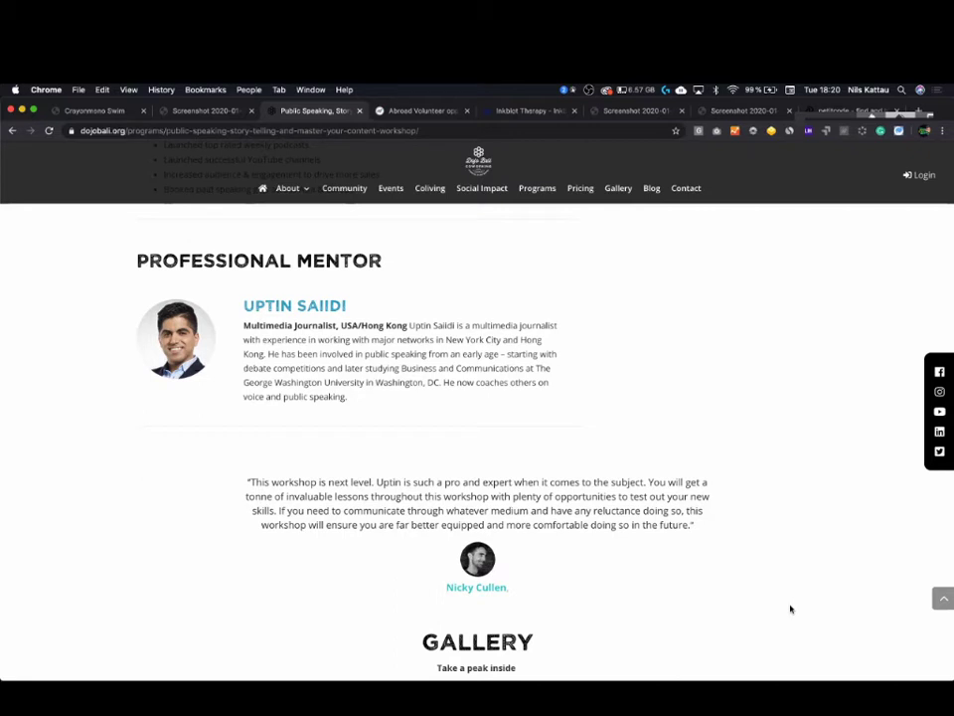
scroll(790, 608, down, 2)
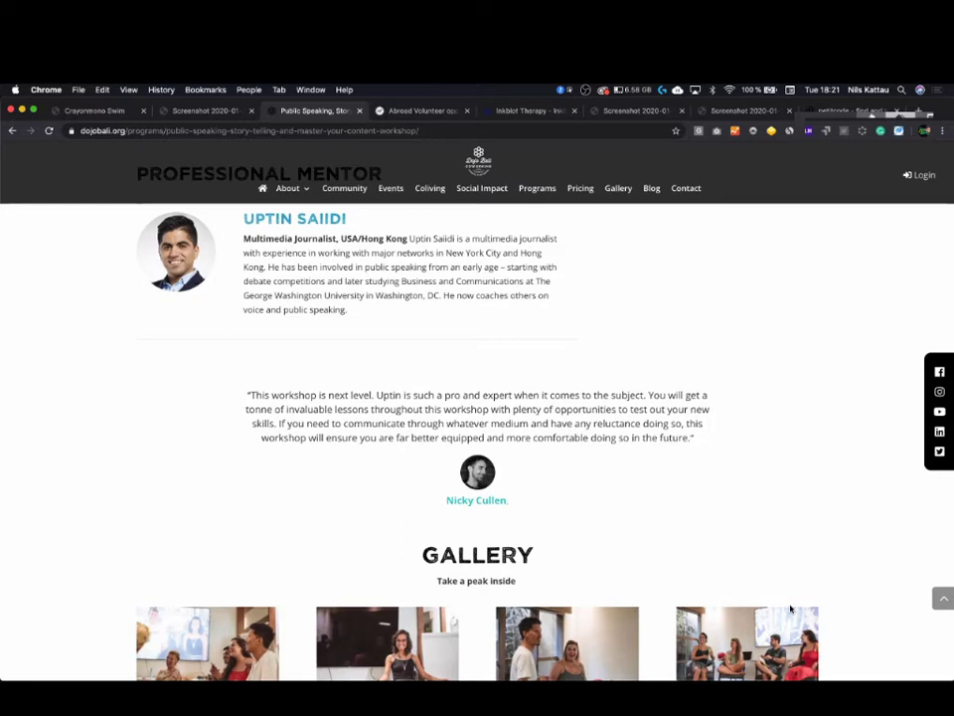
drag(426, 549, 533, 554)
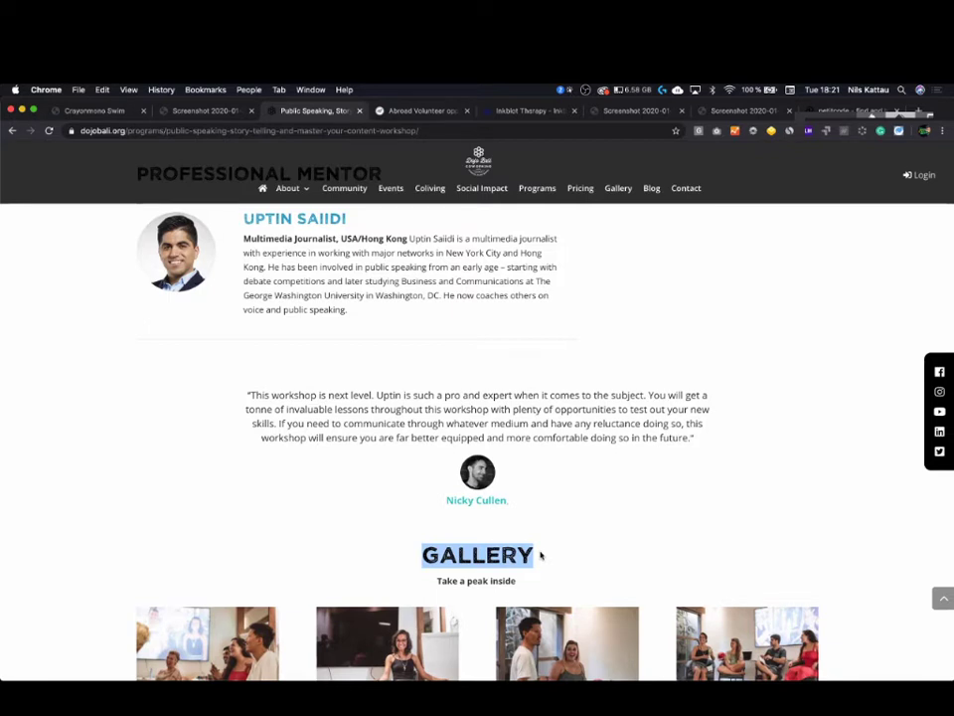
click(575, 543)
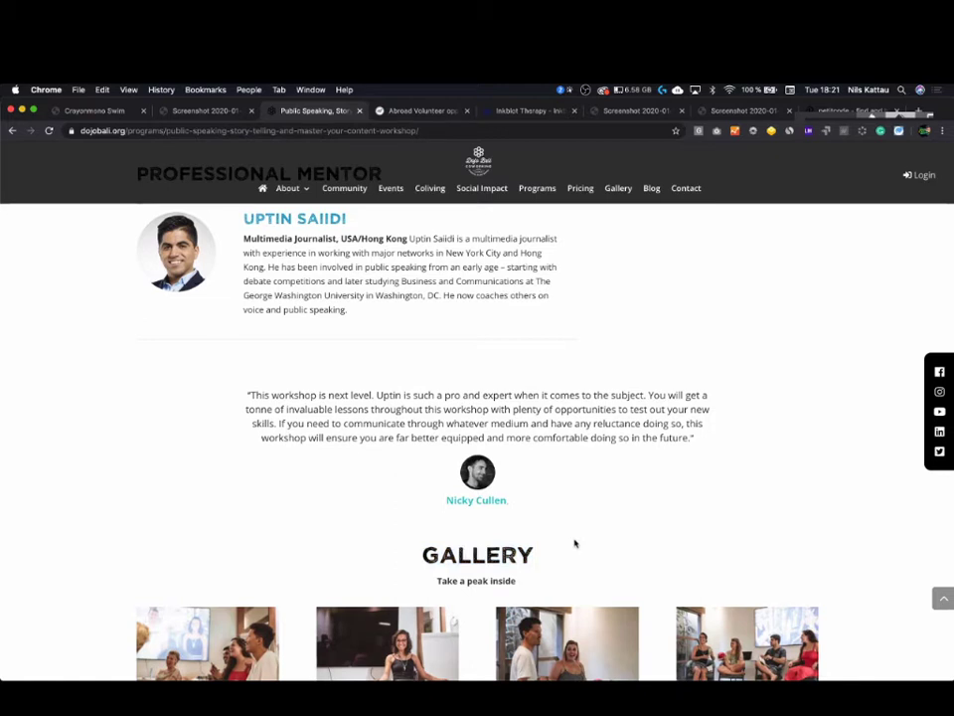
- Run a Lighthouse performance audit of the workshop page for desktop with simulated slow 4G, 4x CPU slowdown throttling
right_click(578, 459)
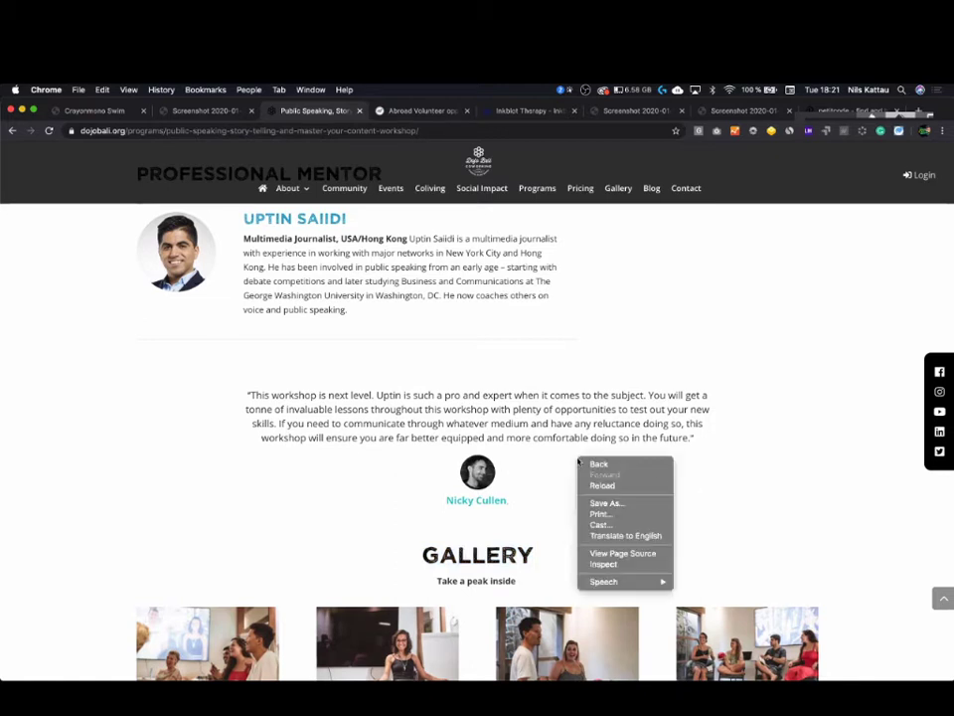
click(620, 563)
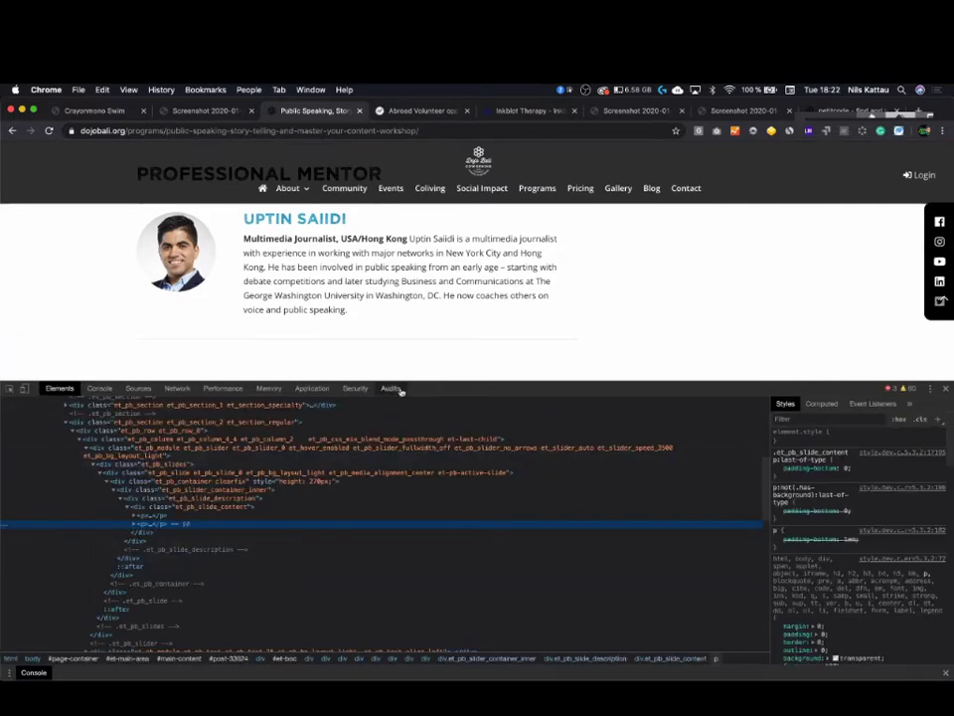
click(393, 388)
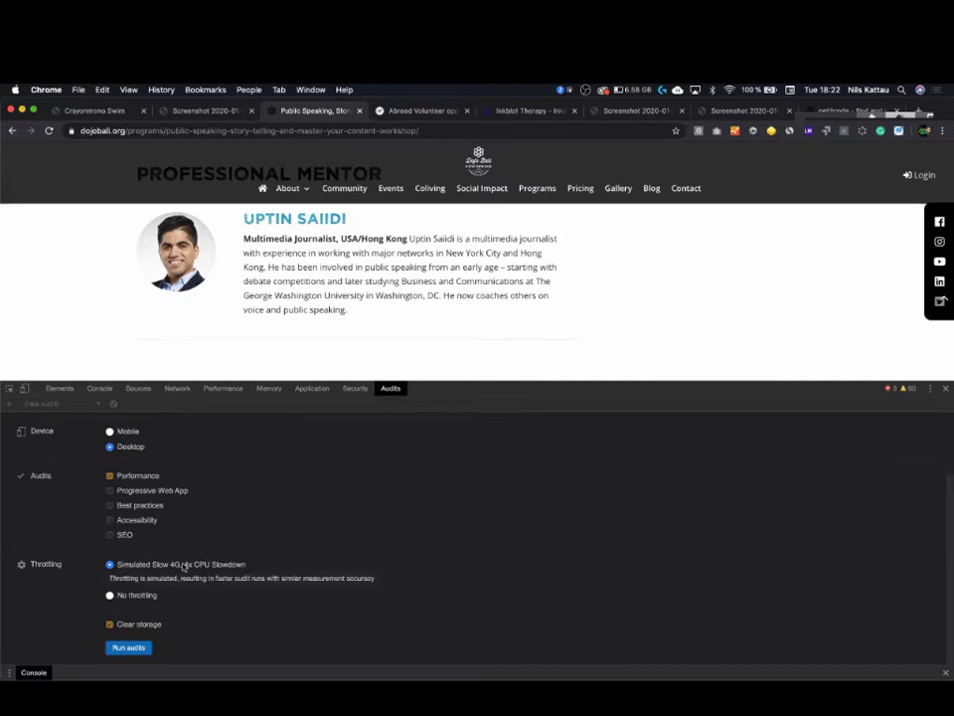
scroll(329, 249, up, 10)
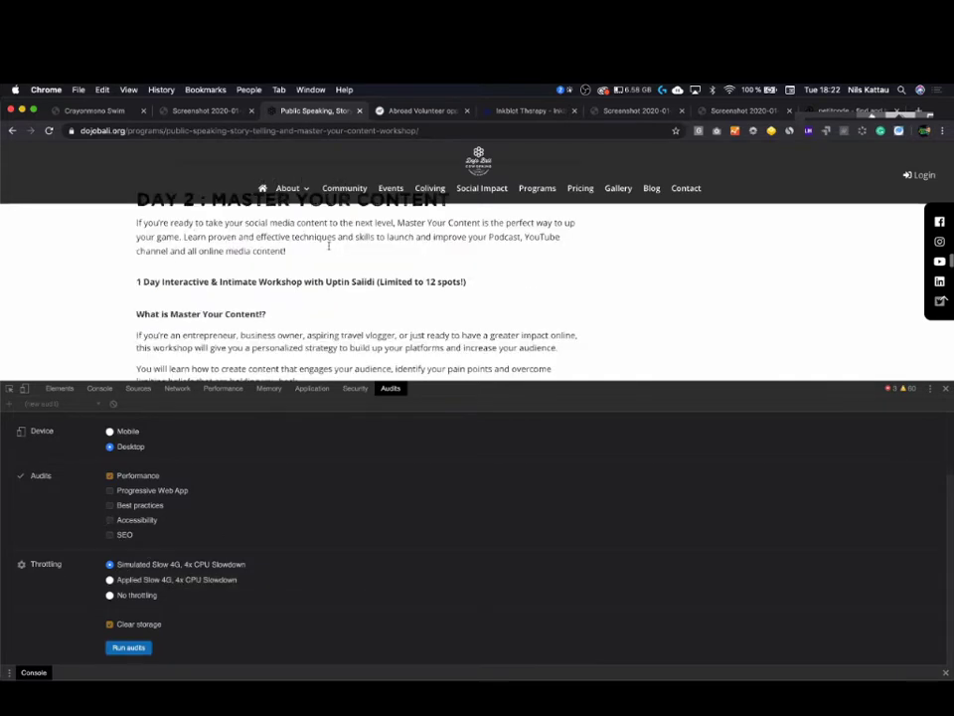
scroll(329, 249, up, 5)
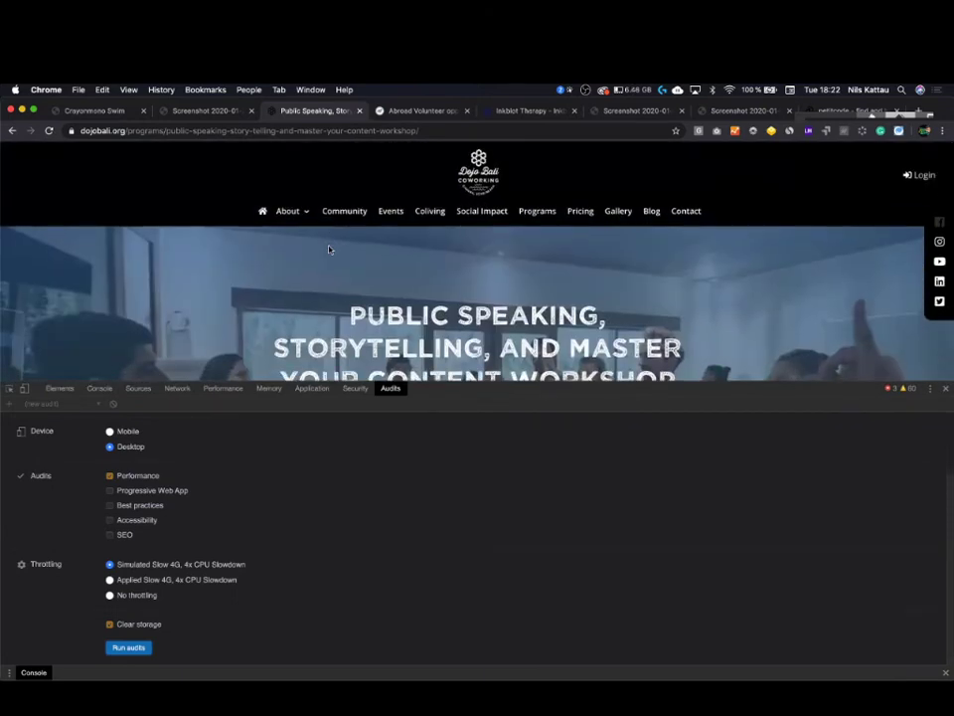
click(128, 649)
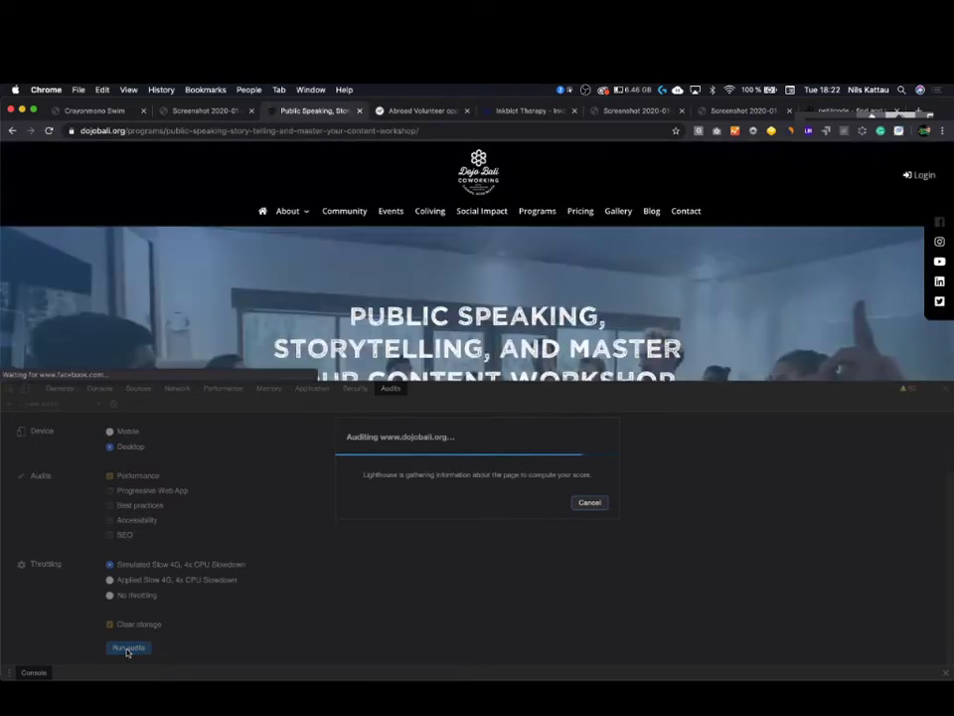
- Review the audit's performance metrics, opportunities and diagnostics, expanding the details on reducing server response times (TTFB)
scroll(304, 302, down, 2)
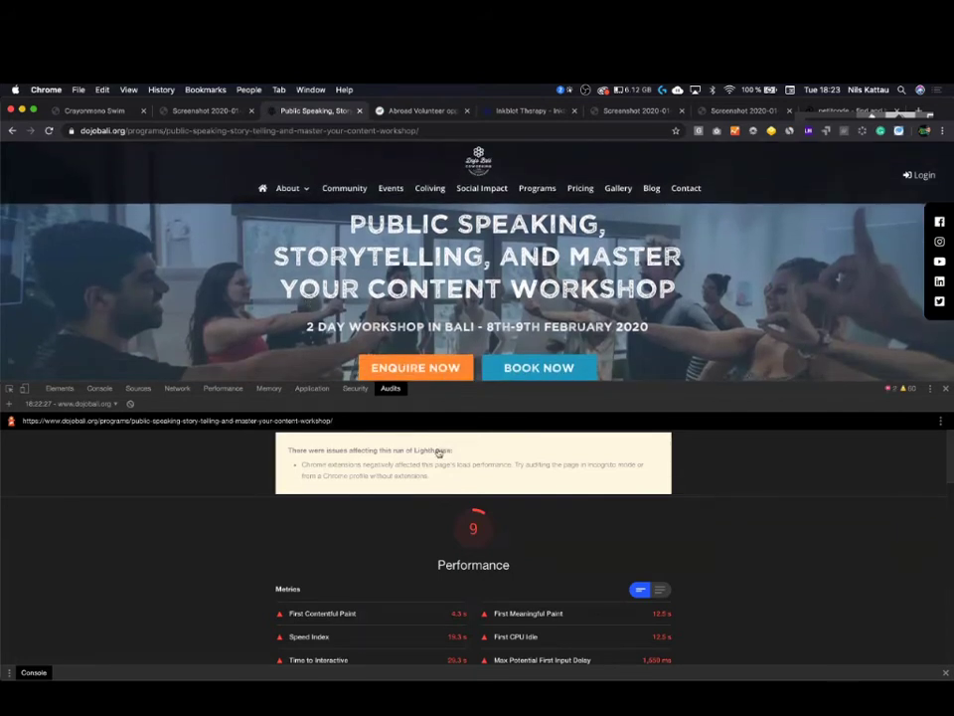
scroll(565, 563, down, 2)
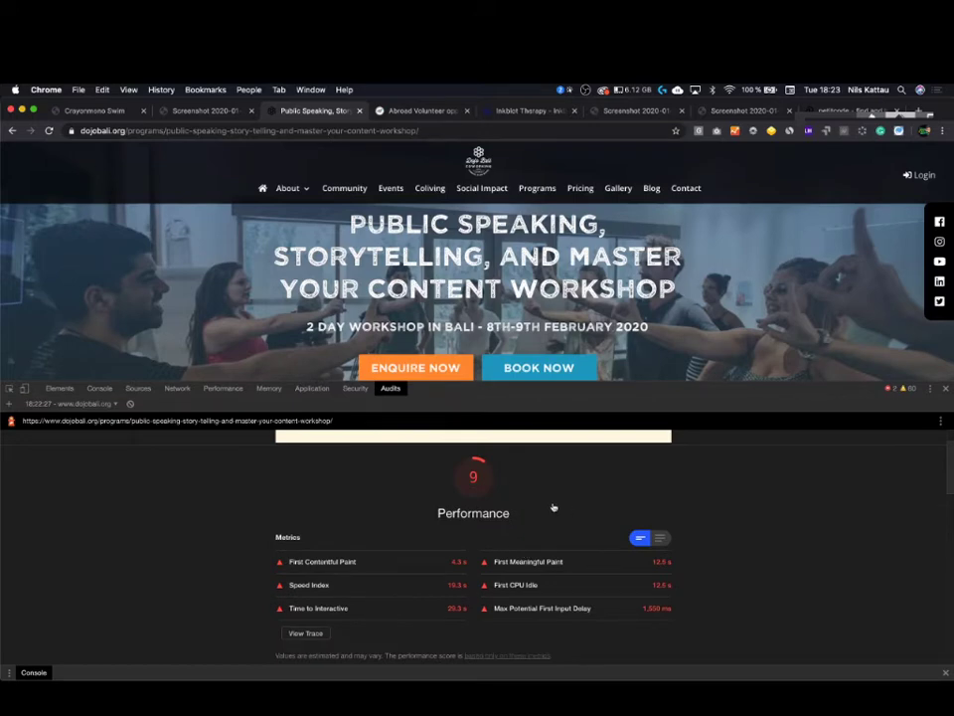
scroll(553, 507, down, 10)
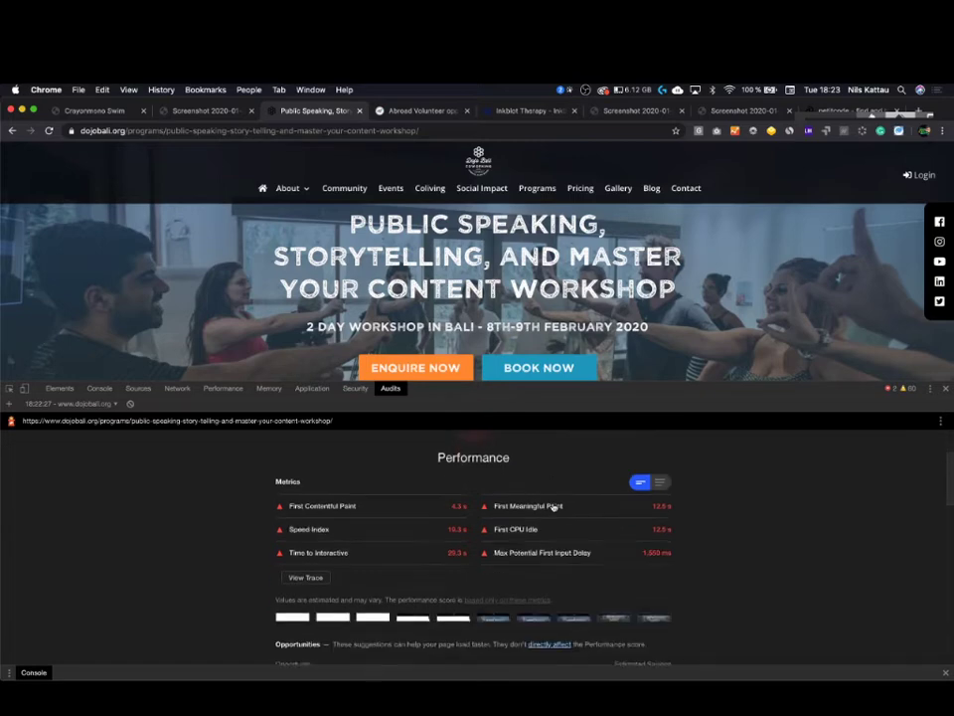
scroll(554, 507, down, 5)
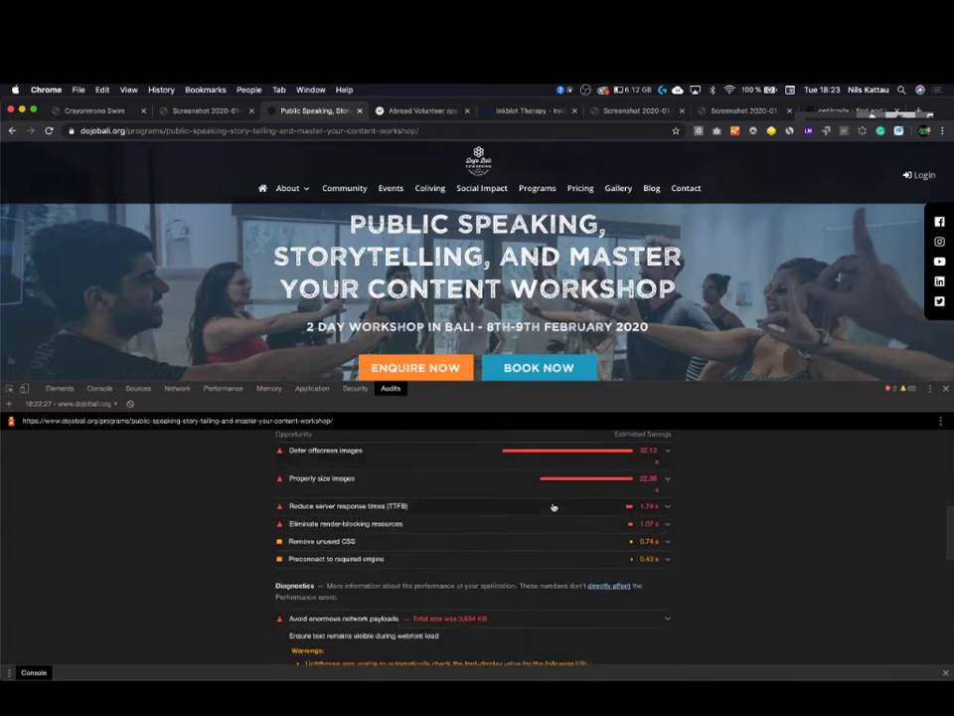
scroll(551, 507, up, 3)
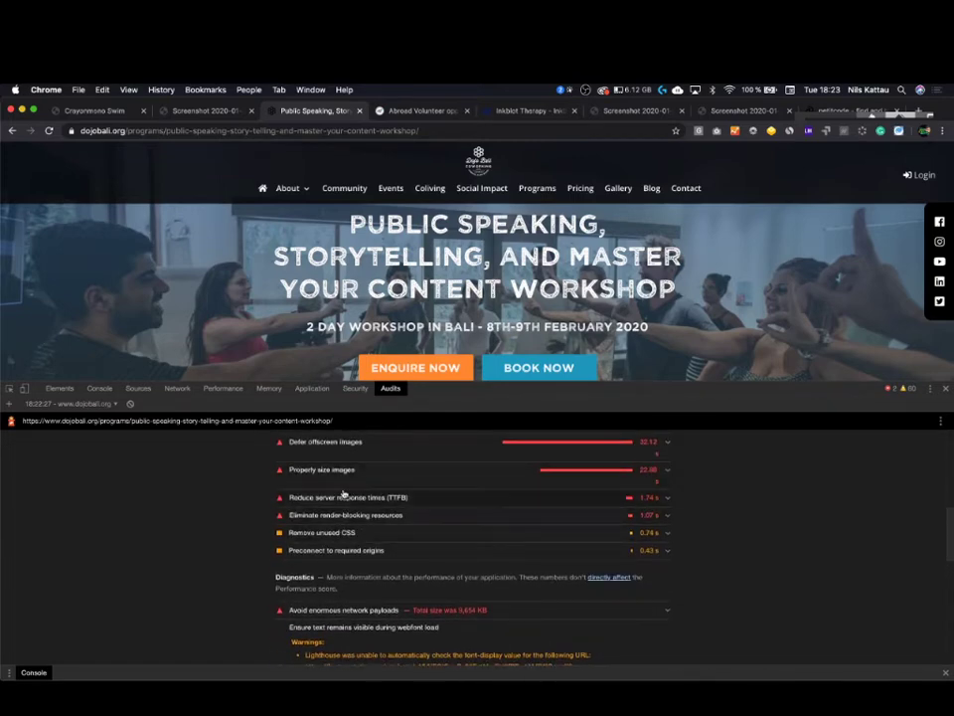
click(661, 499)
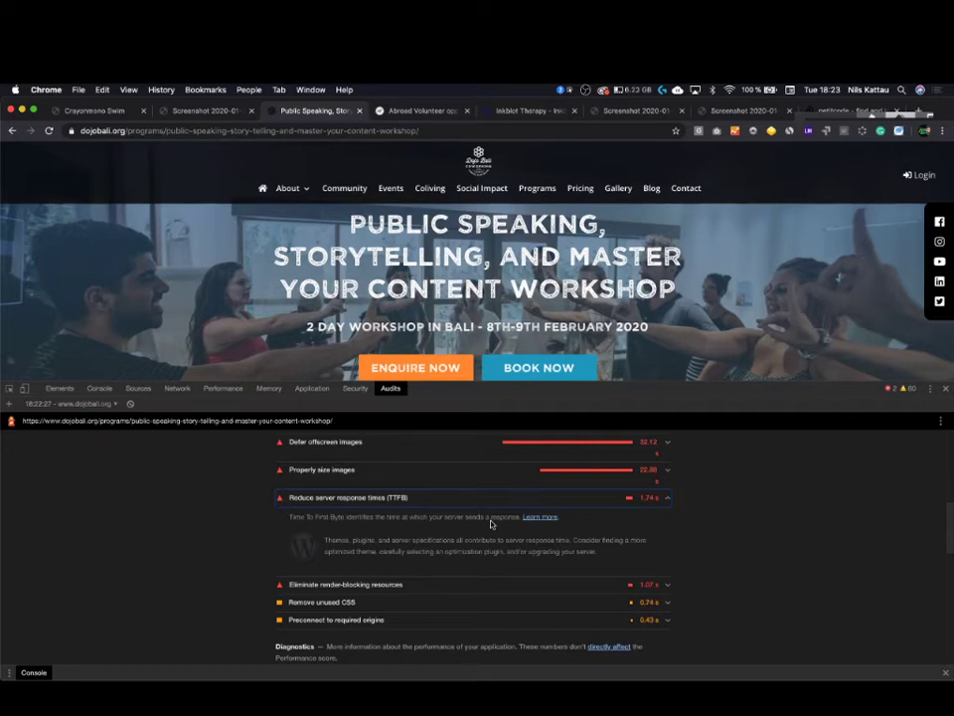
scroll(492, 520, down, 3)
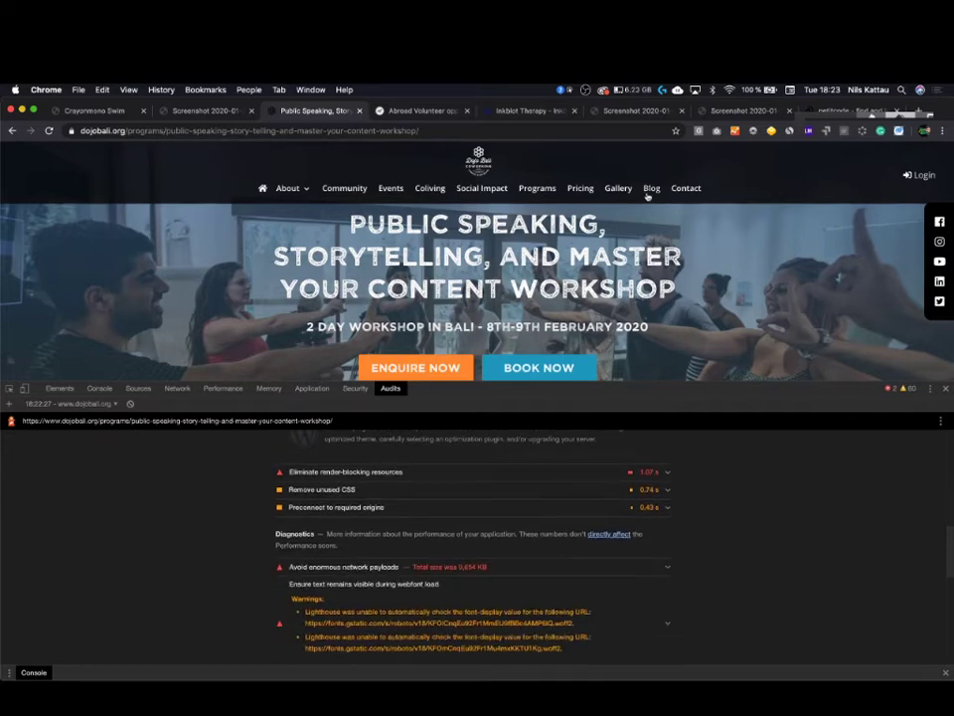
- Glance at the NGO Taxi homepage, switch to the Inkblot Therapy site and load market.inkblottherapy.com in its place
click(404, 112)
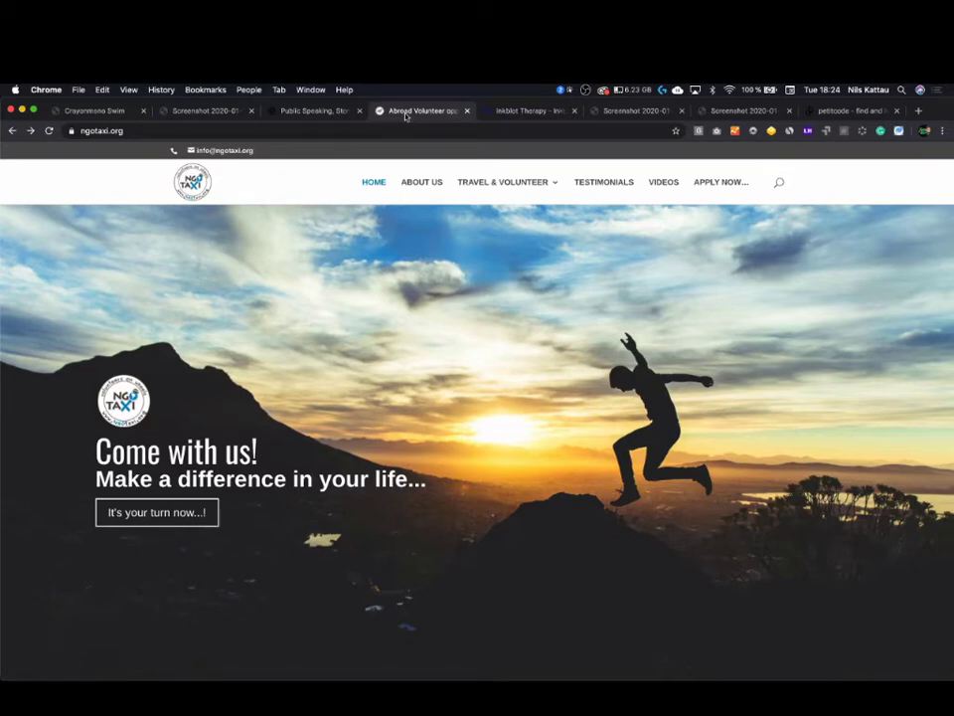
click(527, 110)
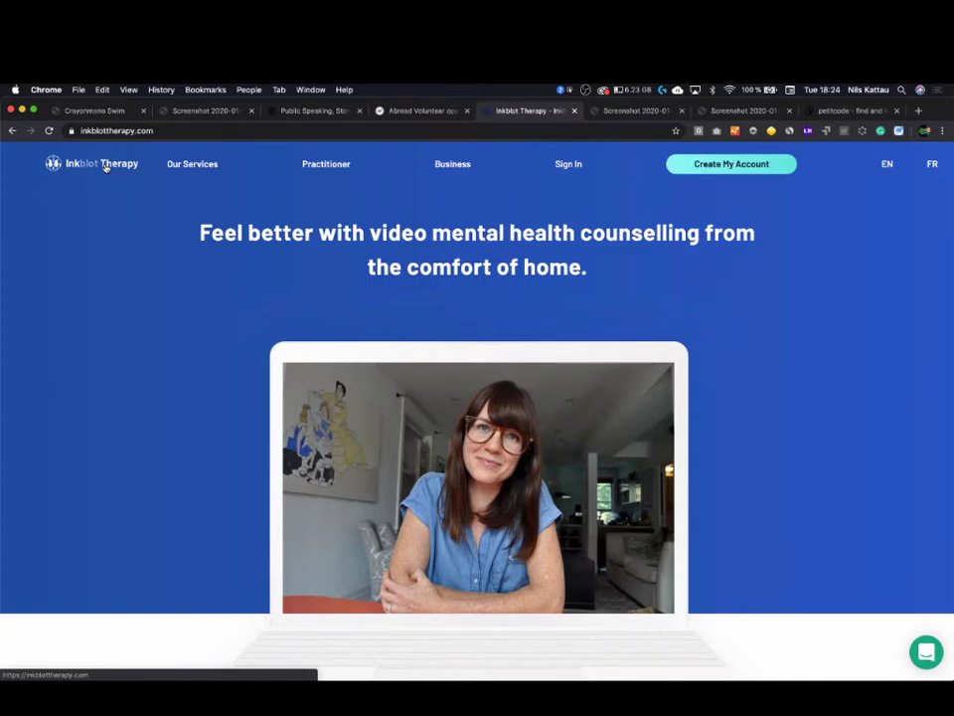
click(13, 132)
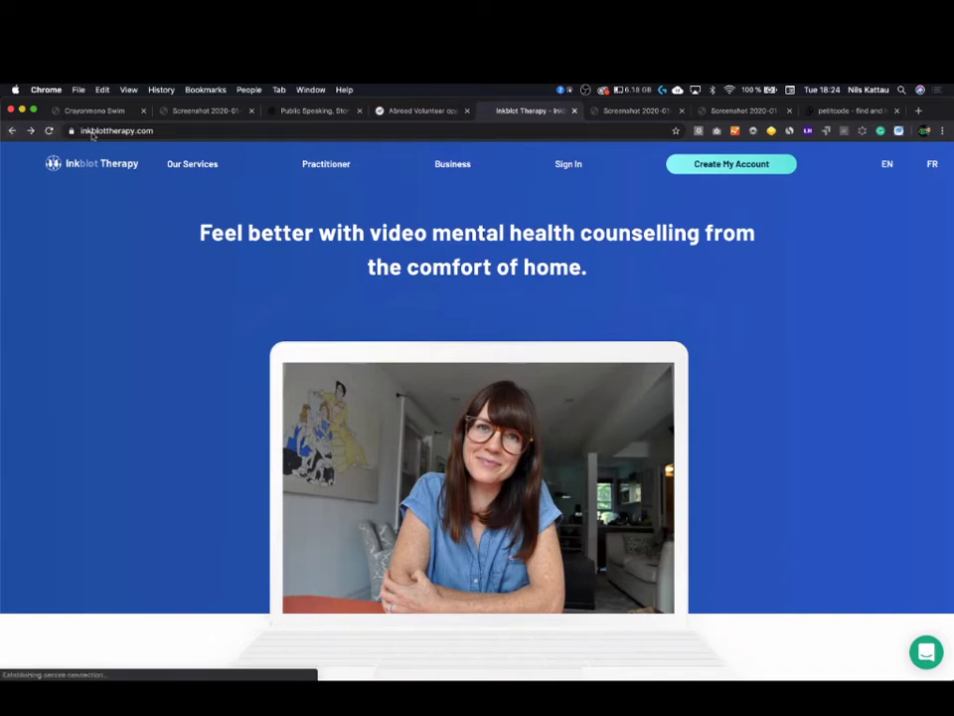
click(138, 132)
text(mar)
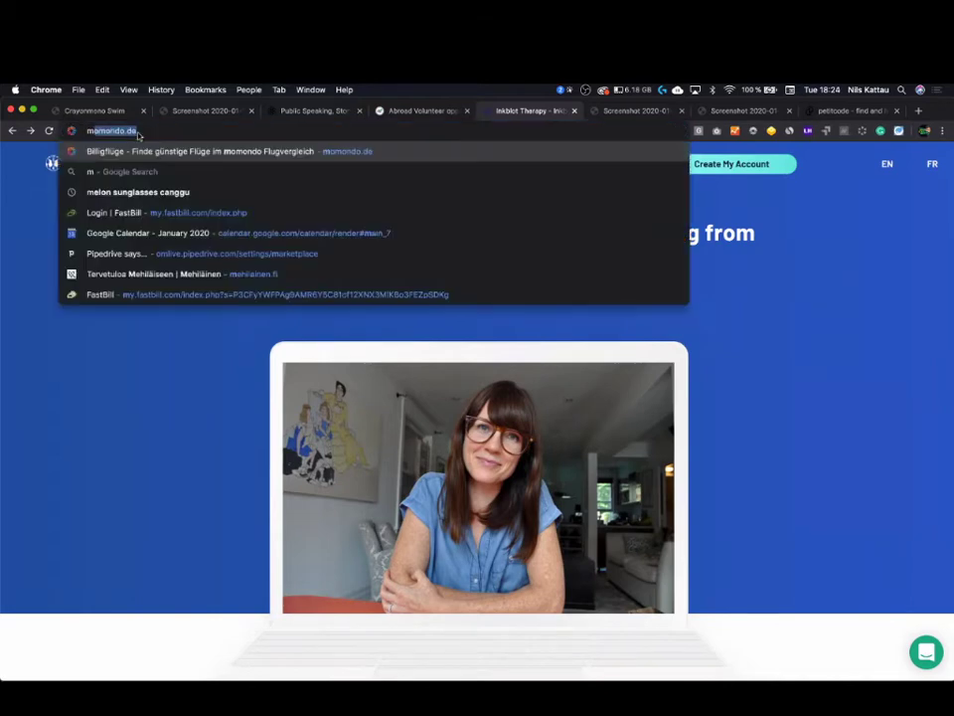
text(ket.)
text(ink)
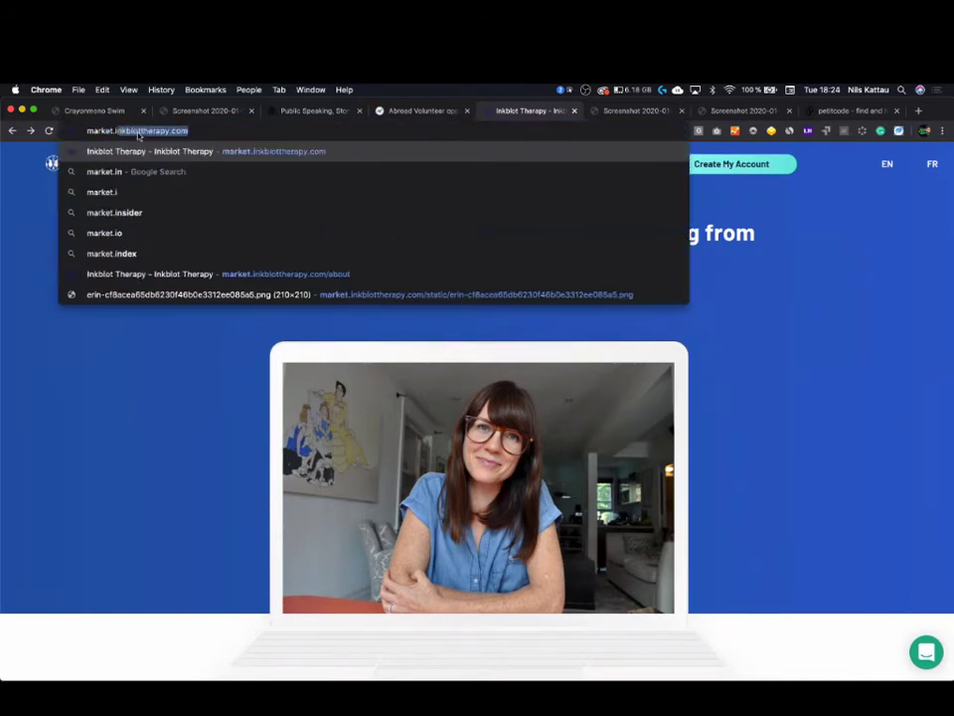
click(224, 253)
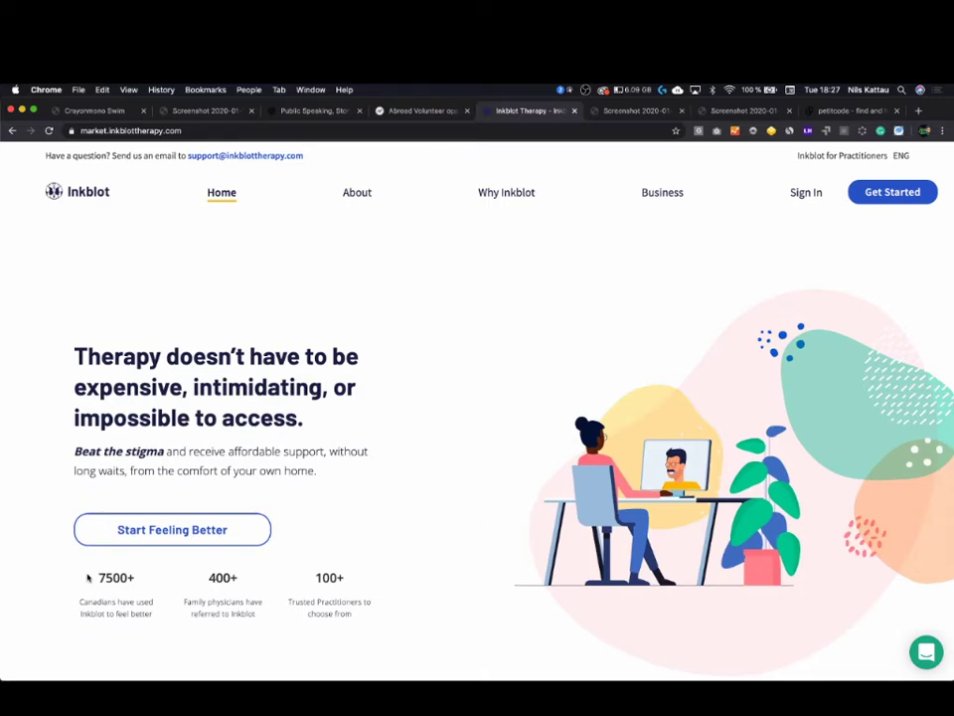
- Read the Inkblot homepage from the press logos through the day comparison and objections list to the Step One questionnaire section
scroll(309, 483, down, 5)
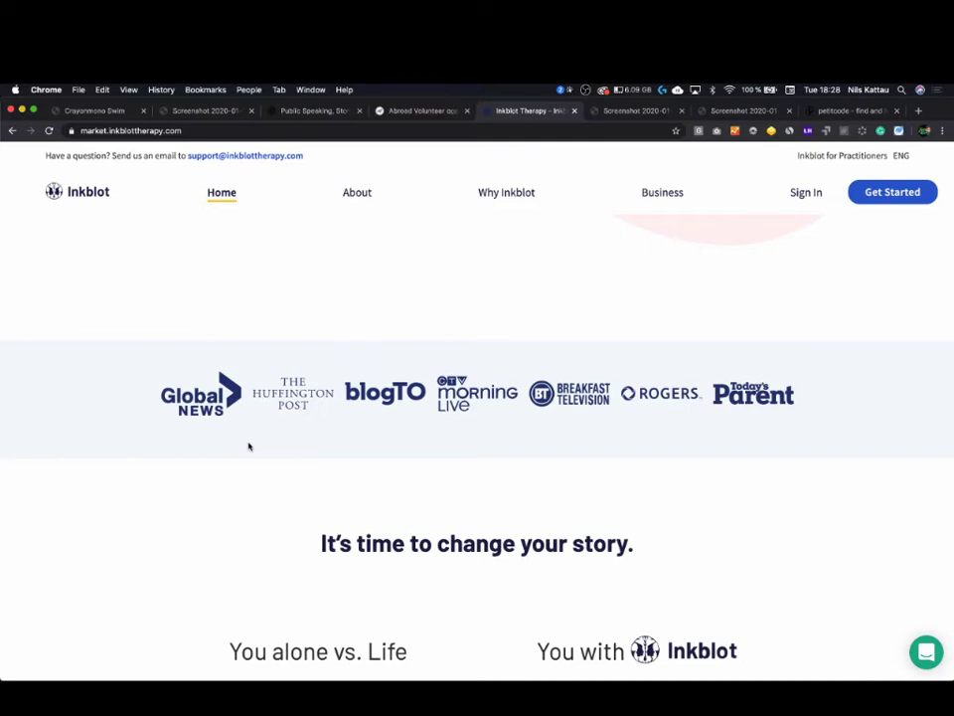
scroll(249, 446, down, 2)
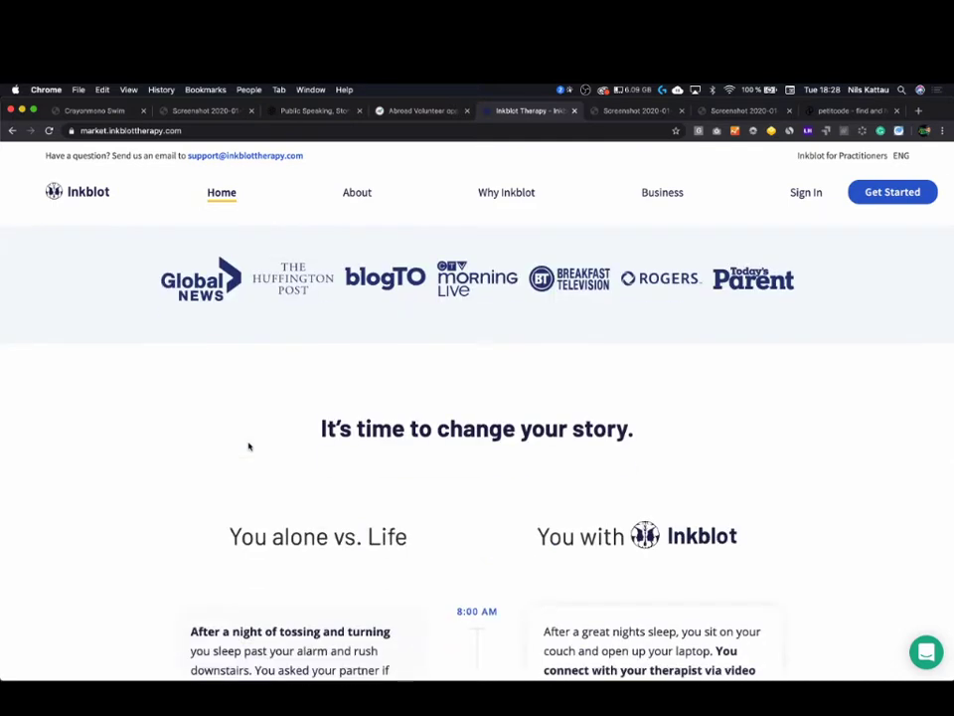
scroll(250, 446, down, 10)
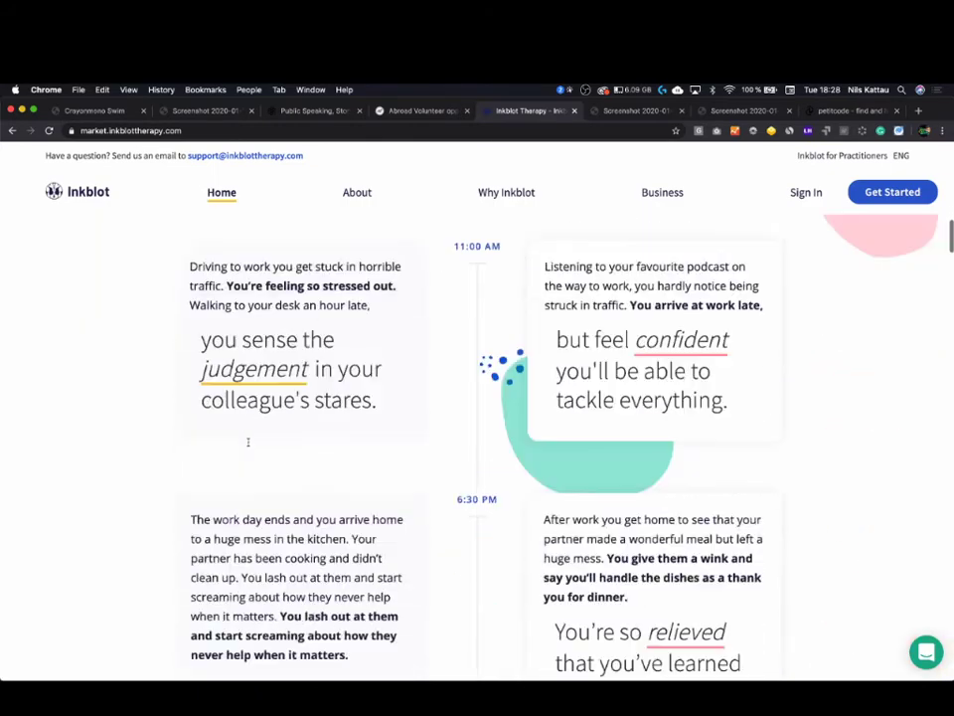
scroll(249, 441, down, 14)
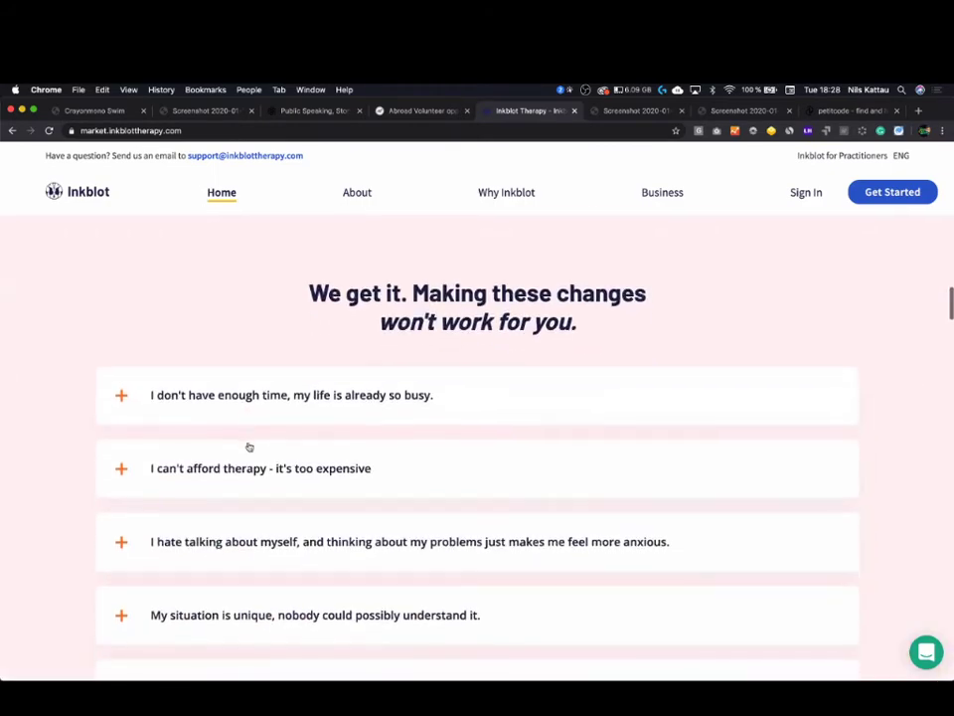
scroll(250, 446, down, 2)
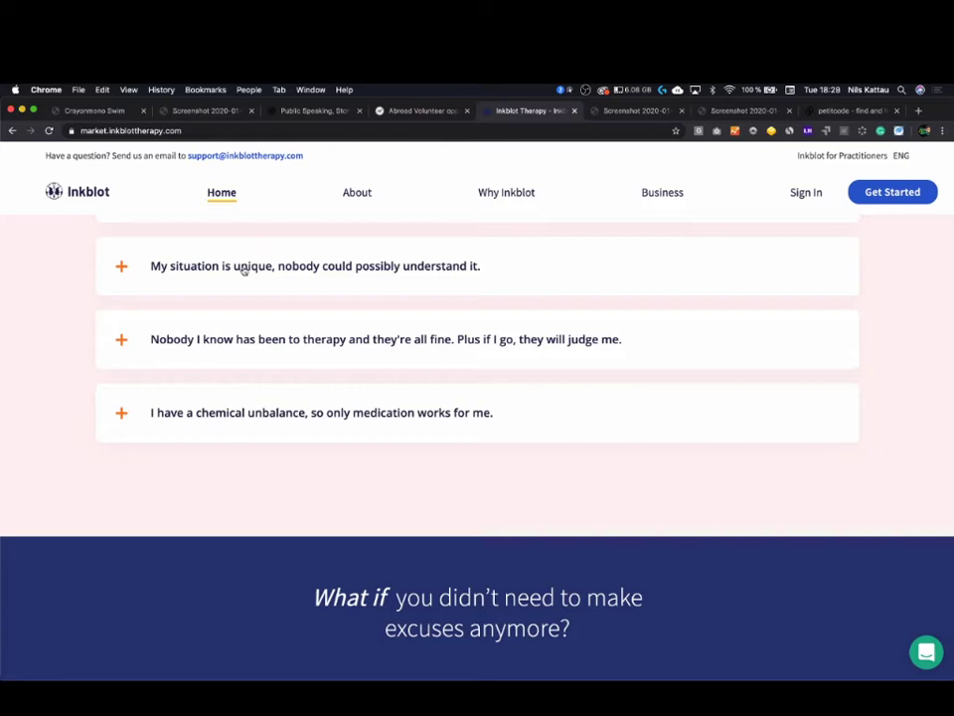
scroll(362, 427, down, 10)
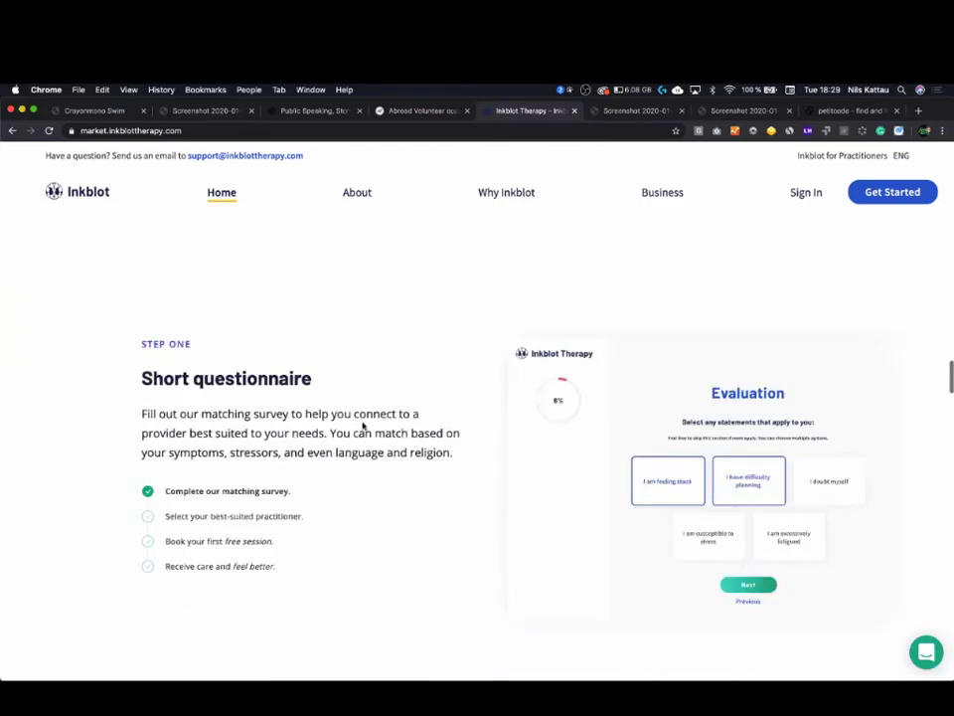
scroll(363, 426, up, 5)
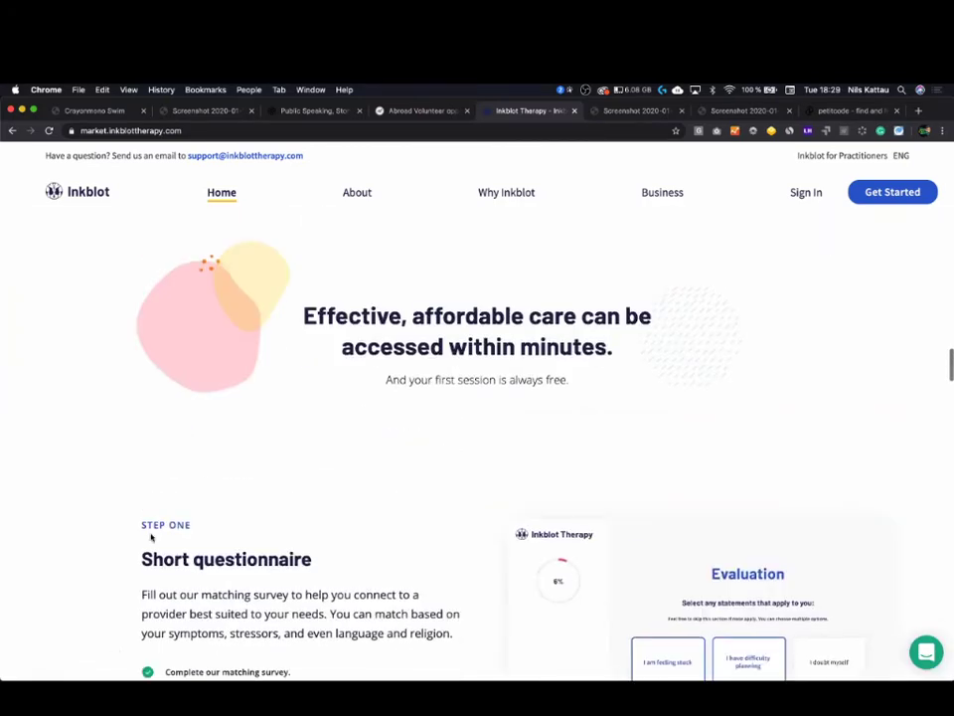
- Read the how-it-works sections covering the short questionnaire, custom counsellor match and first free session booking, and revisit the questionnaire preview
scroll(194, 513, down, 3)
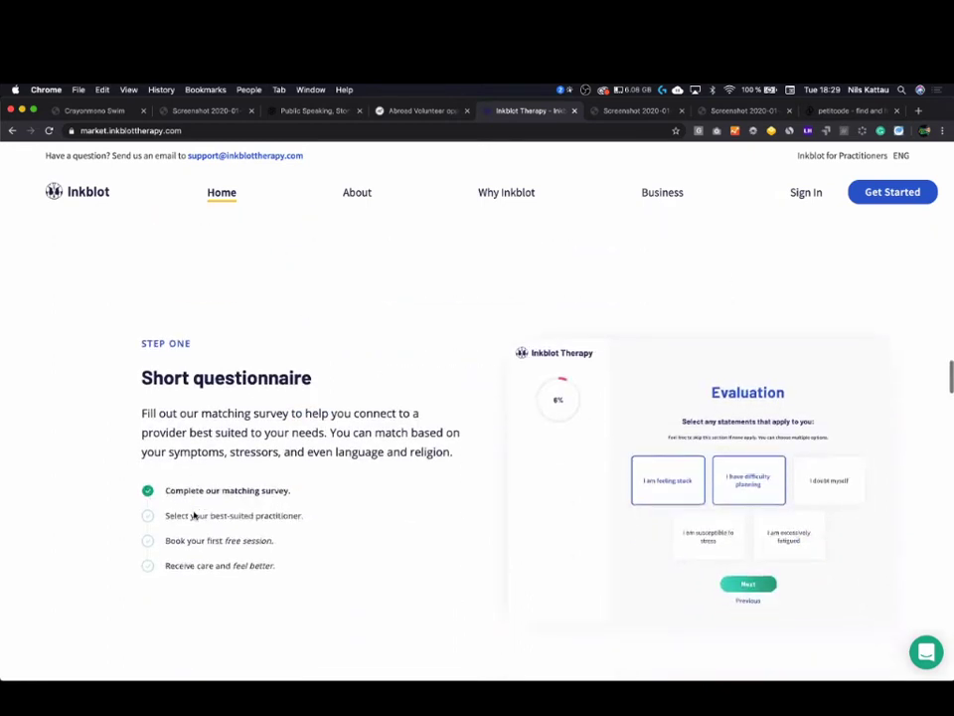
scroll(193, 515, down, 1)
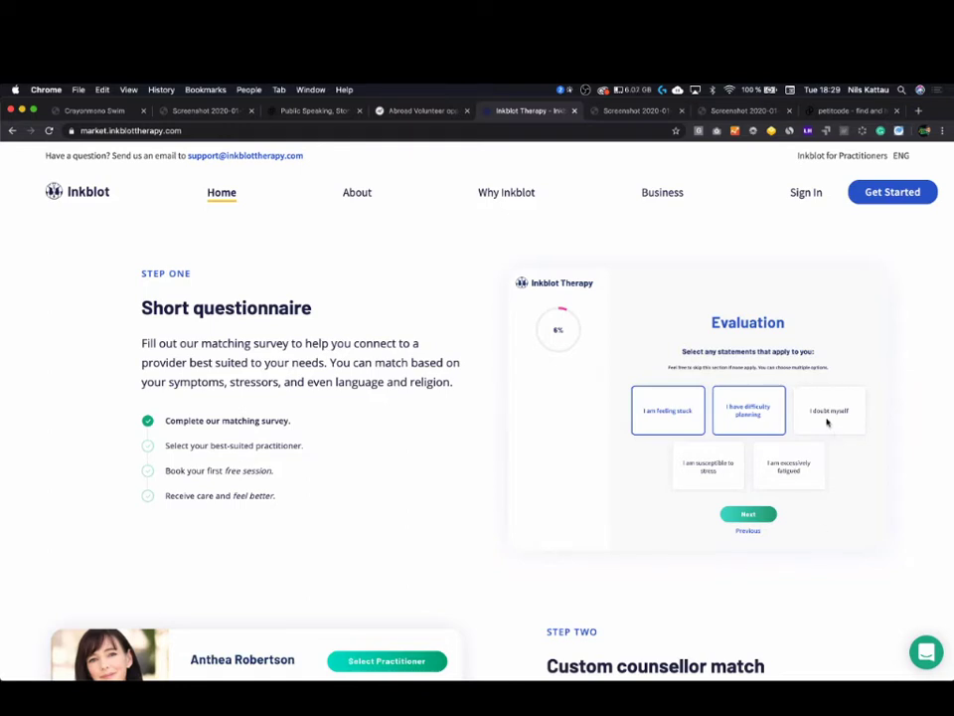
scroll(721, 472, down, 5)
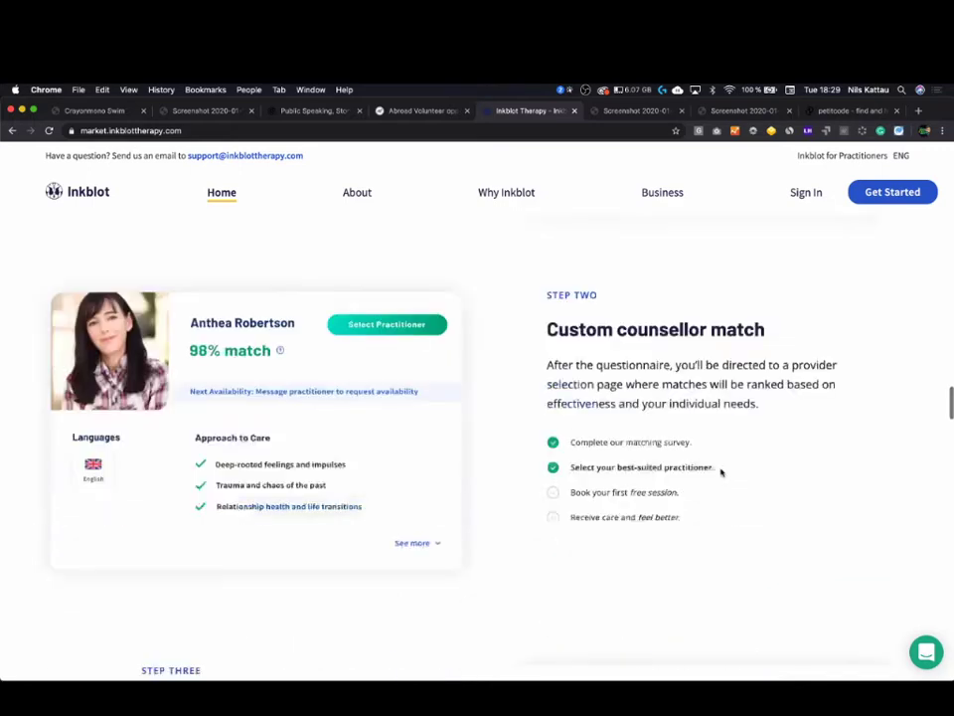
scroll(721, 472, down, 5)
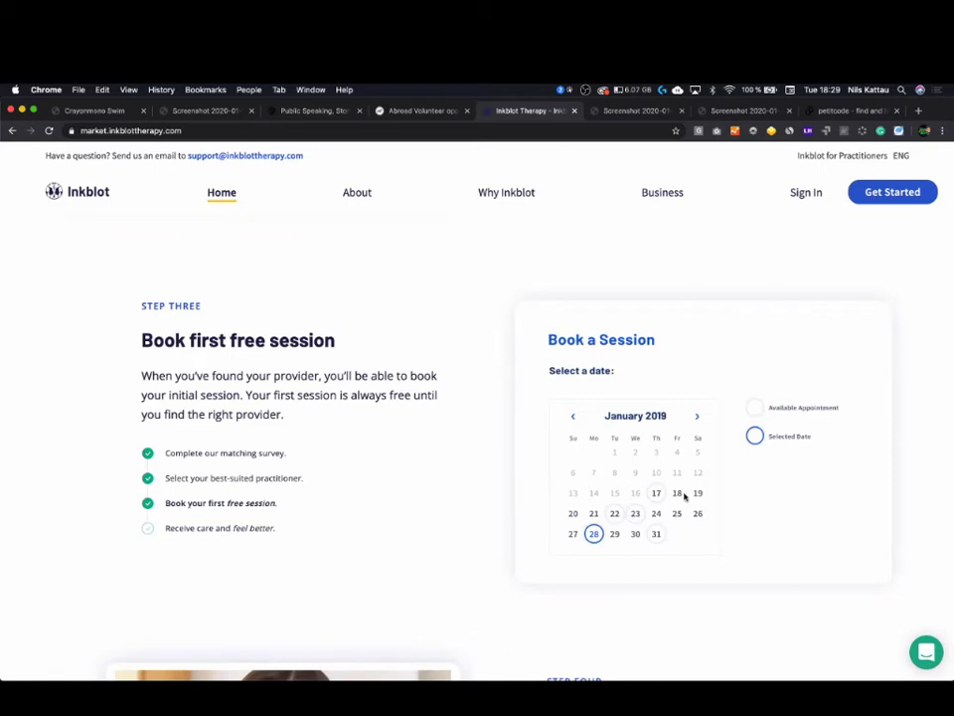
scroll(628, 356, up, 10)
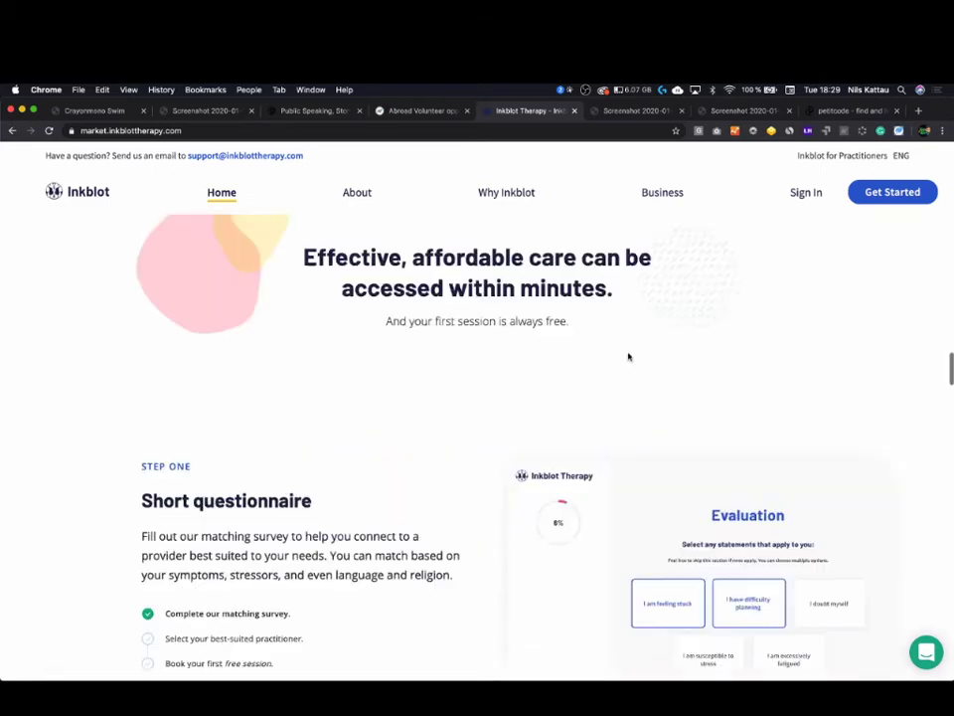
scroll(628, 355, down, 2)
scroll(628, 356, down, 1)
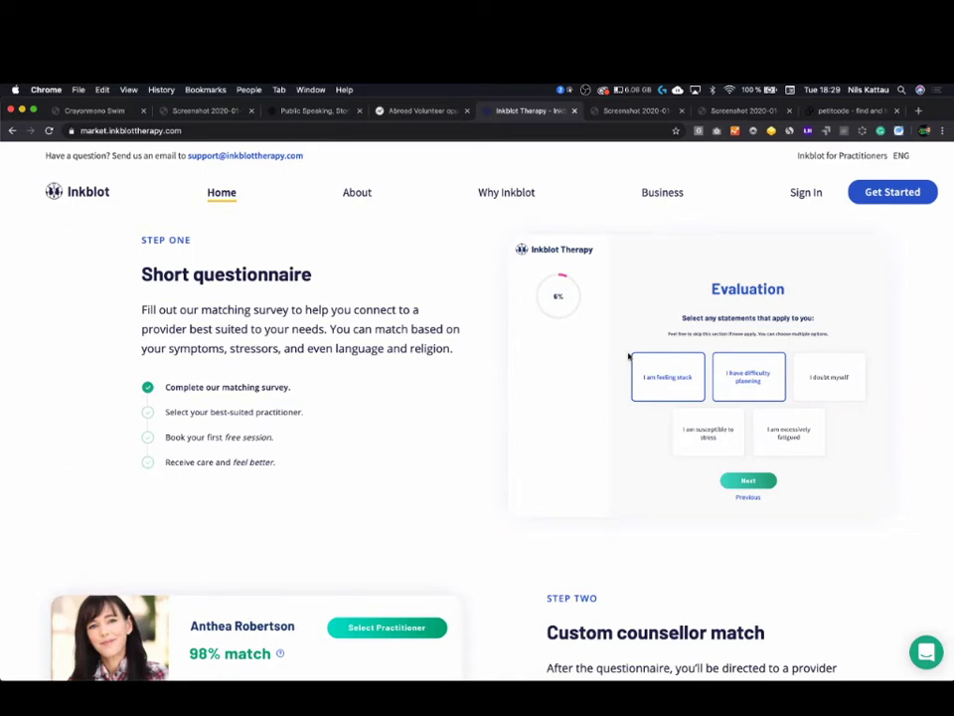
- Check the Step Two practitioner photo against the saved Google reverse image search screenshot, and return to the Inkblot homepage
scroll(224, 522, down, 3)
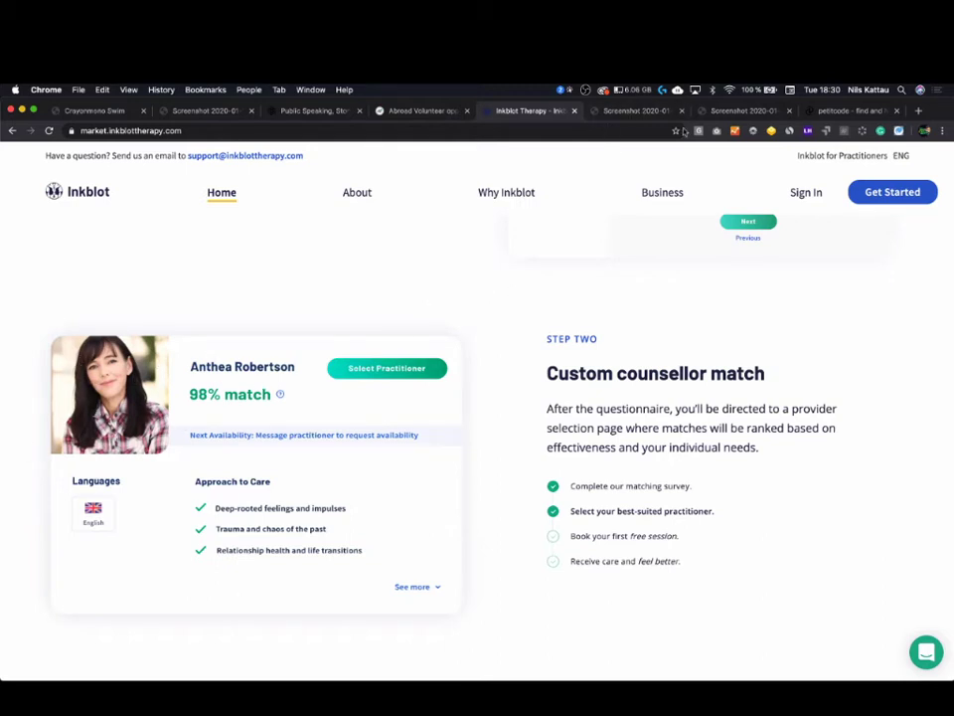
click(625, 116)
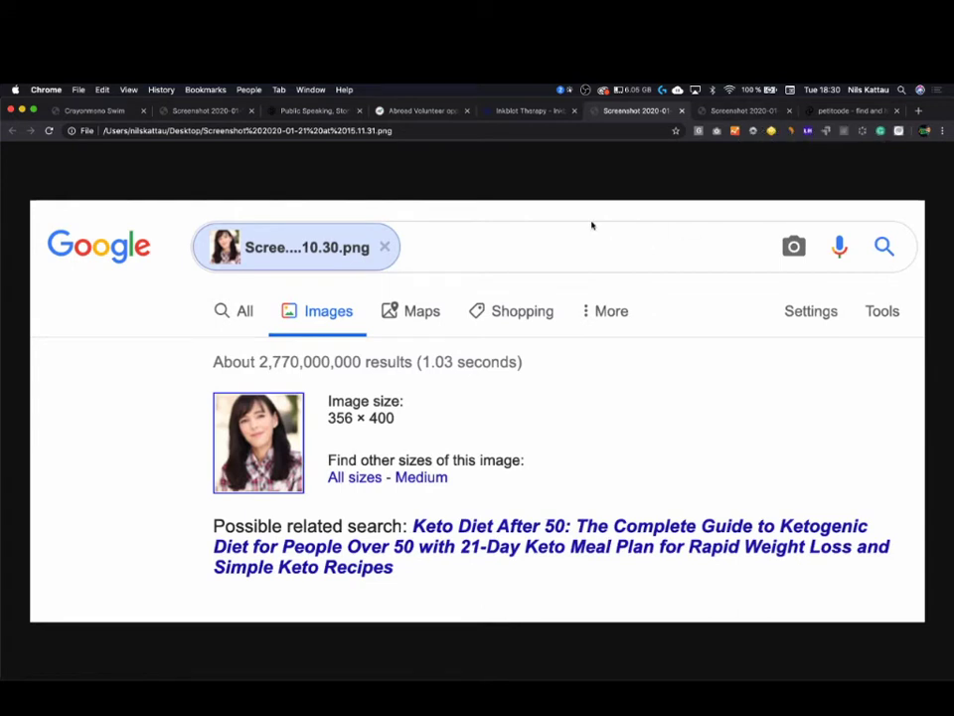
click(531, 112)
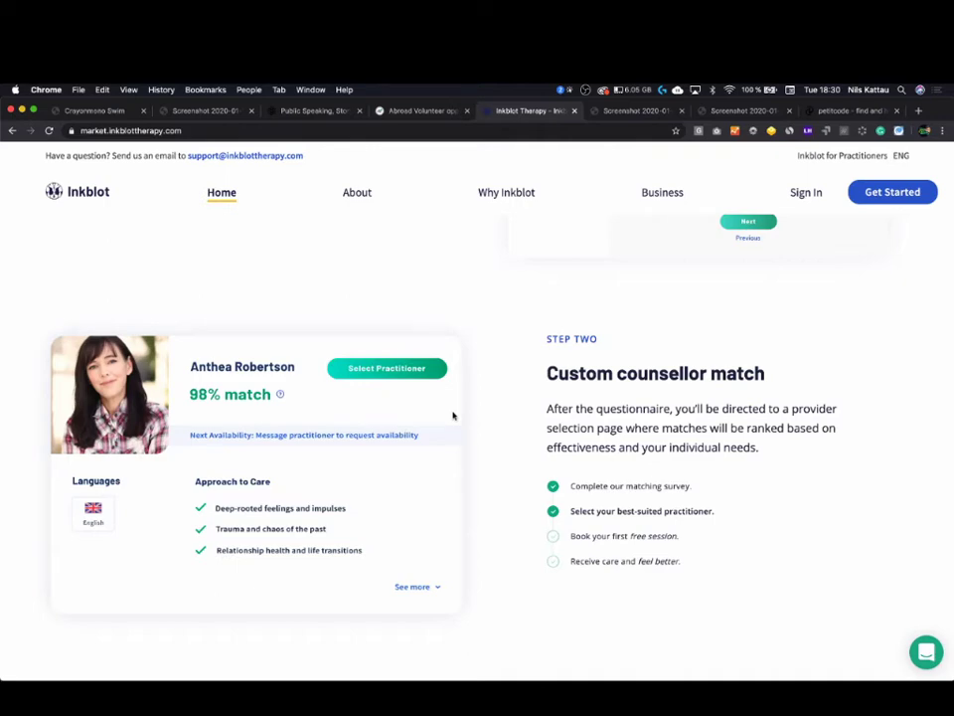
- Examine the rest of the homepage, from the booking step through the care providers and traditional counselling comparison to the closing call to action
scroll(458, 498, down, 5)
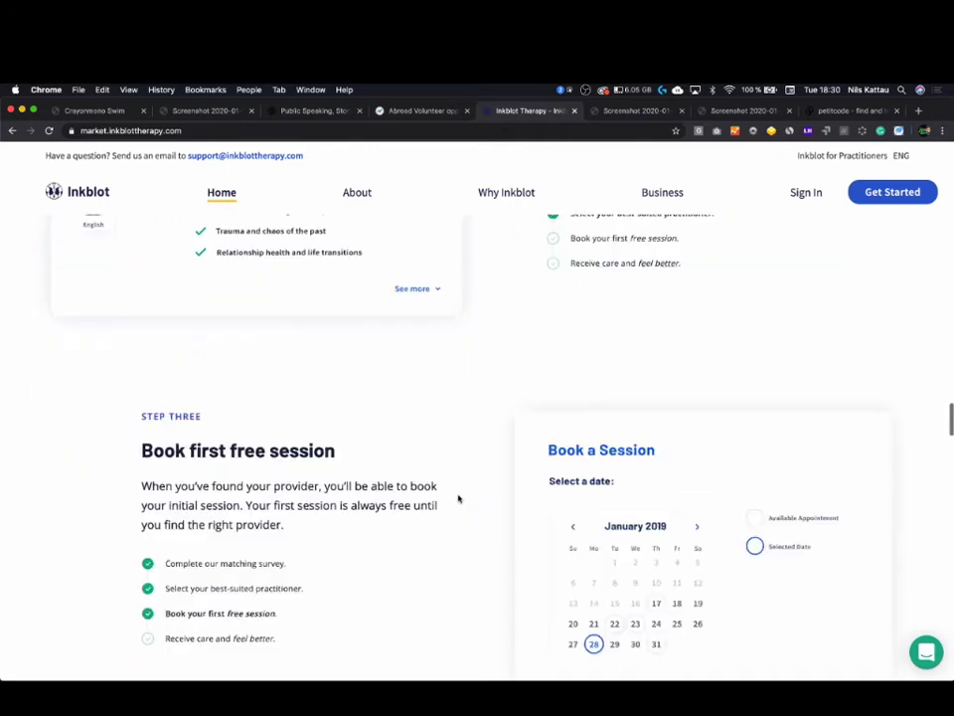
scroll(458, 498, down, 15)
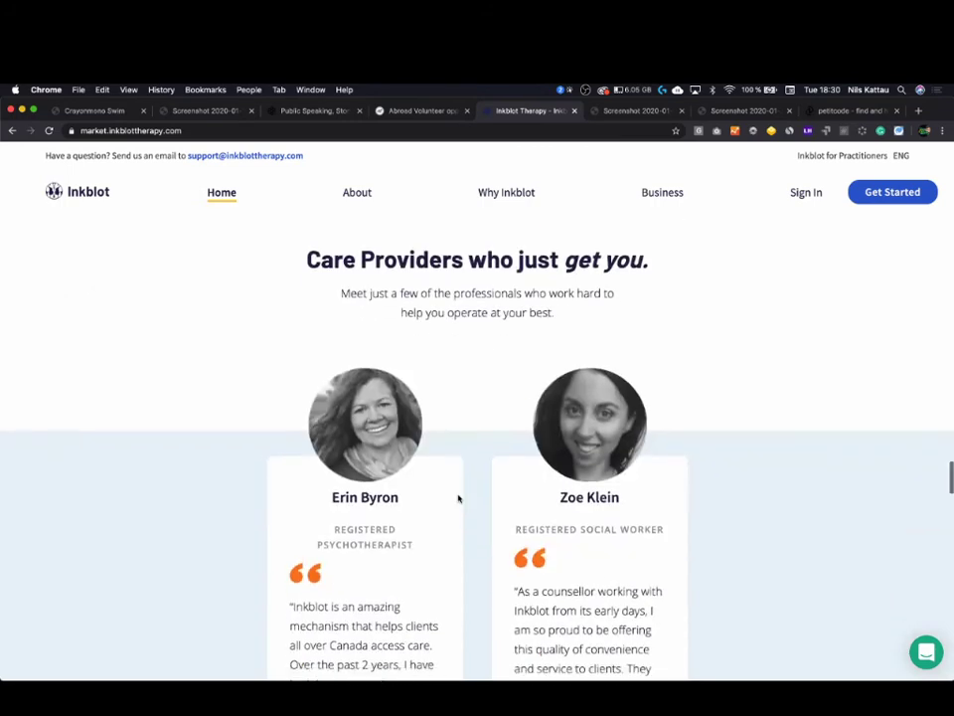
scroll(459, 498, down, 2)
scroll(458, 498, up, 2)
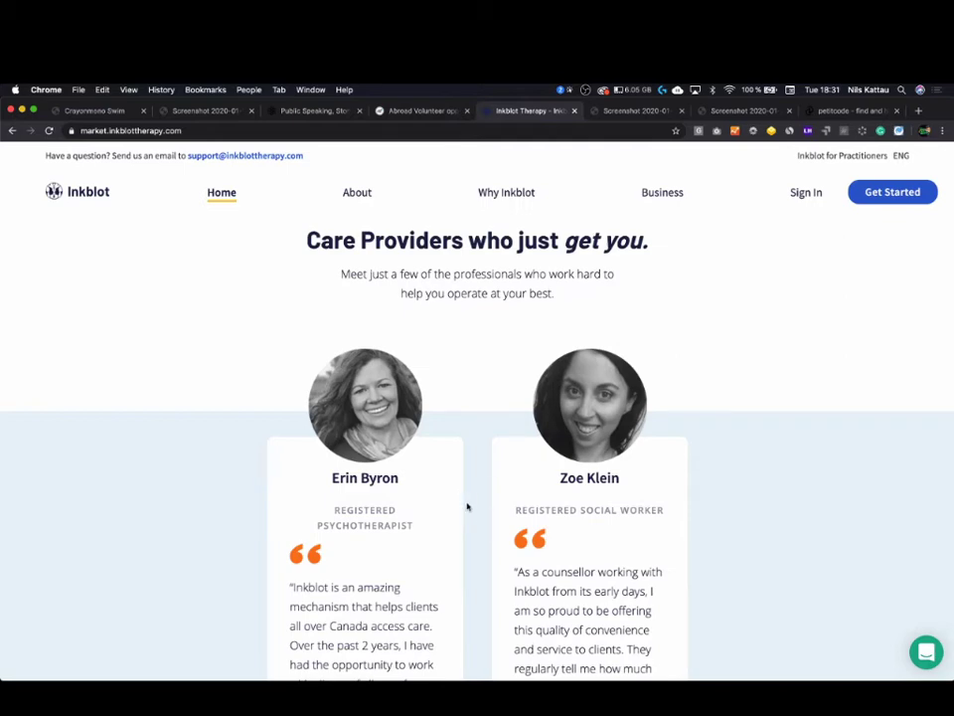
scroll(467, 505, down, 10)
scroll(468, 507, down, 15)
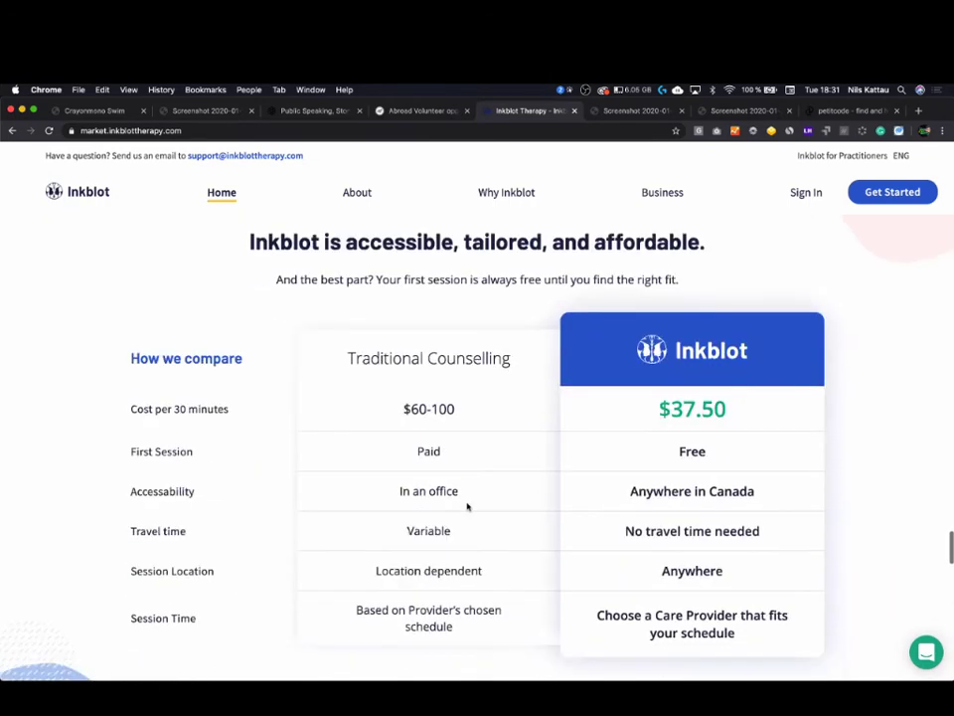
scroll(467, 507, down, 3)
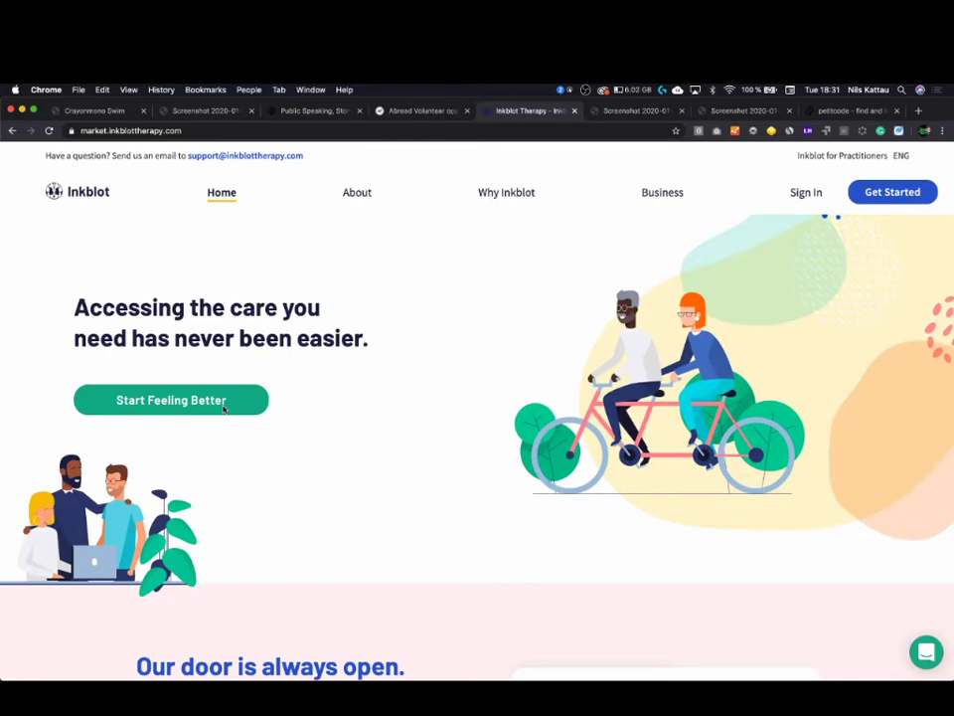
- Inspect the Get Started sign-up form, try the Custom gender option, and close the form without creating an account
click(900, 194)
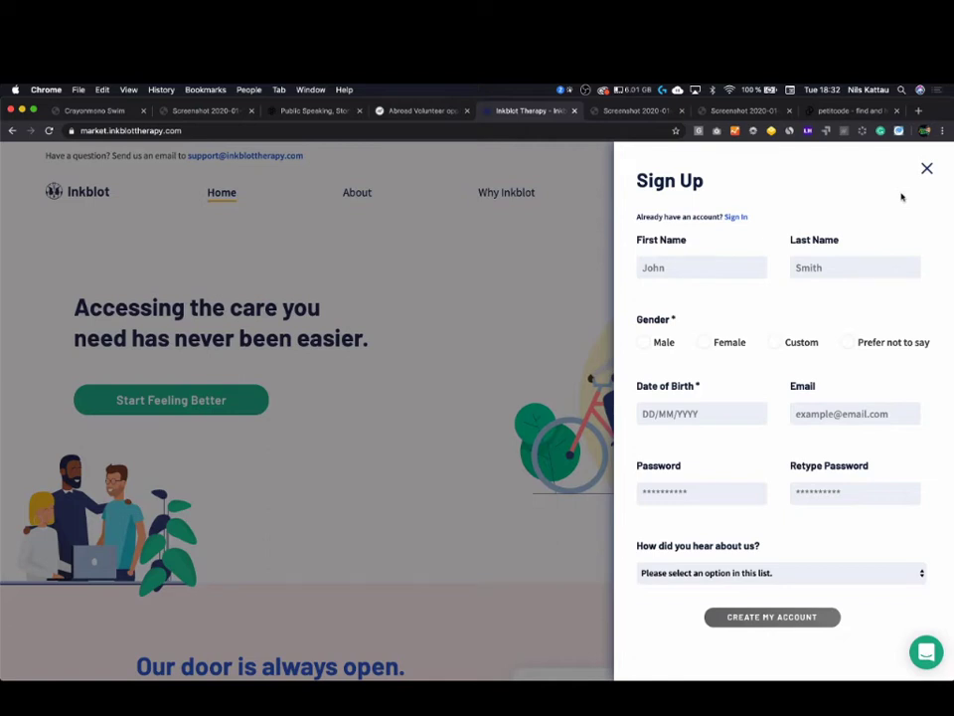
click(775, 342)
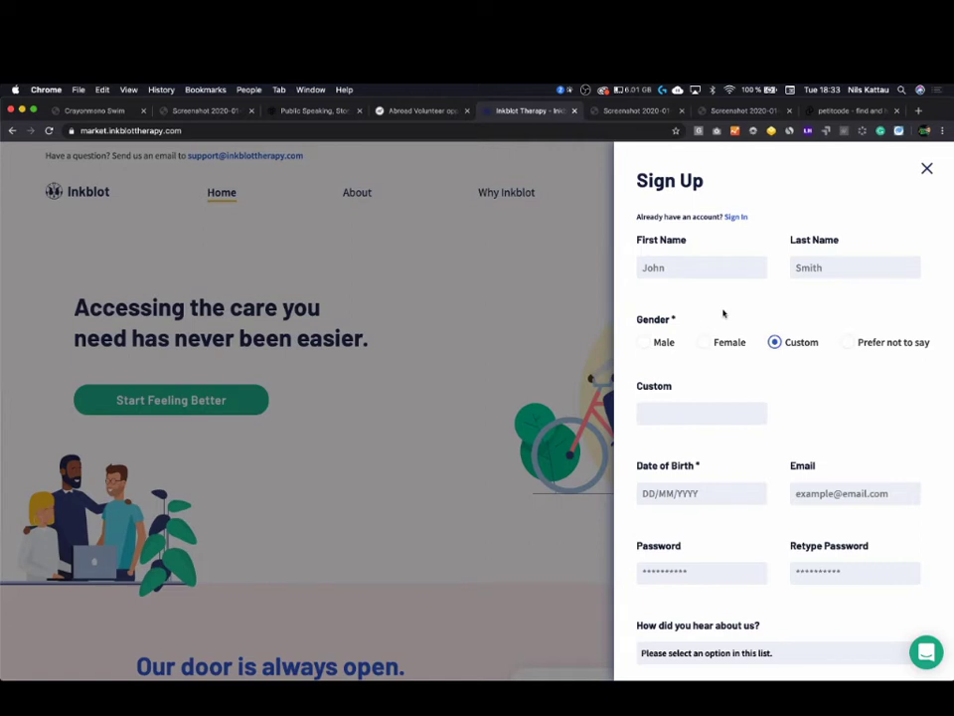
click(925, 169)
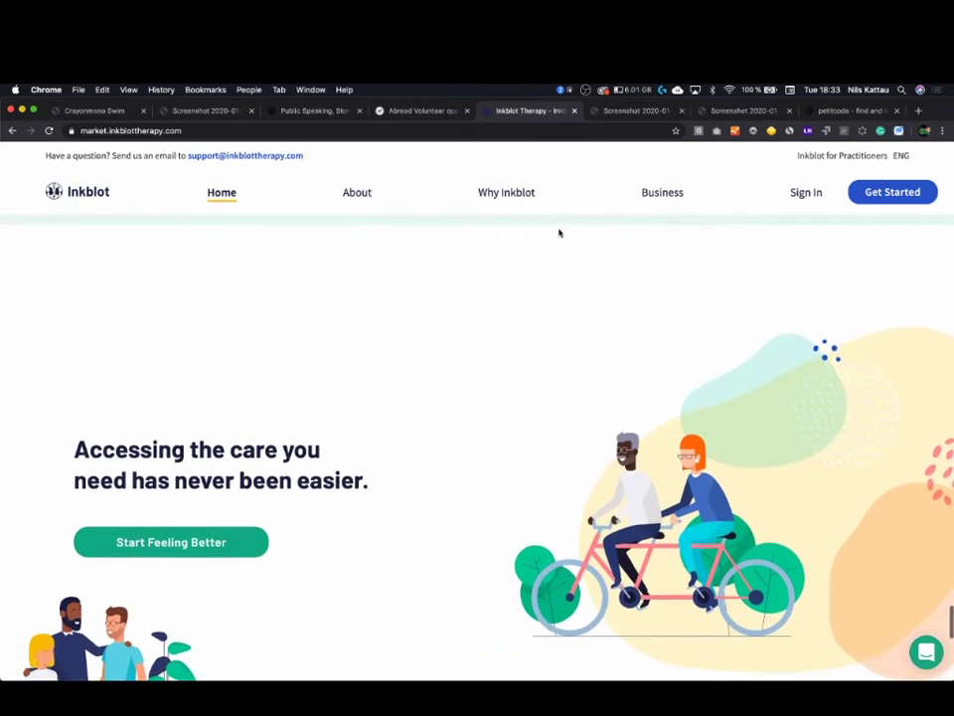